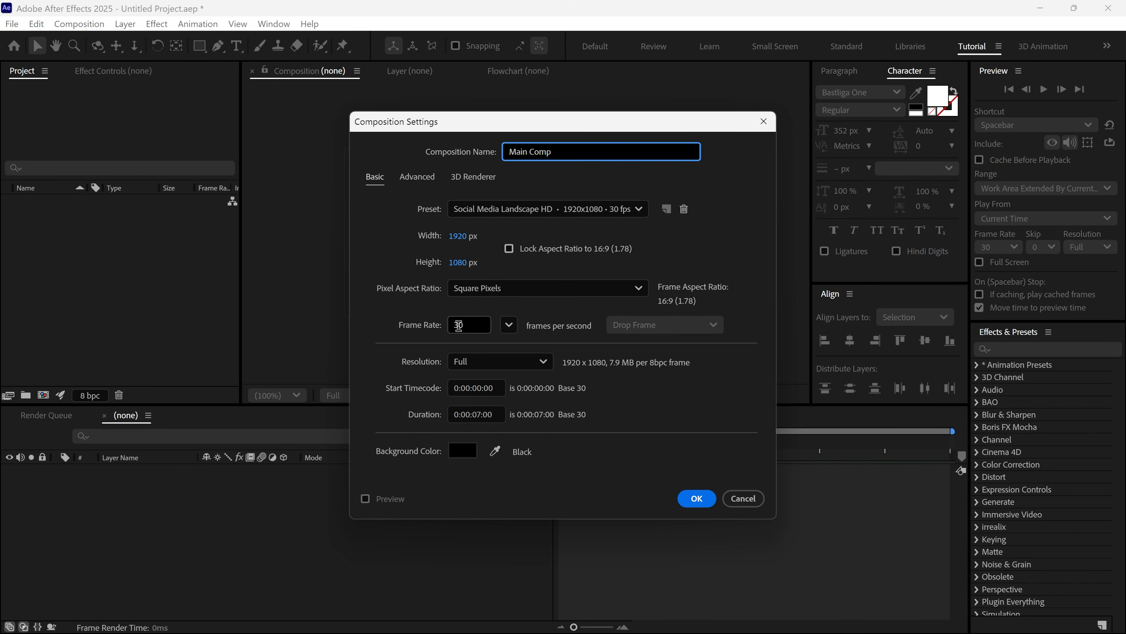
# Step: Create a 1920x1080 composition named Main Comp at 30 fps with a duration of 7 seconds
pyautogui.click(696, 497)
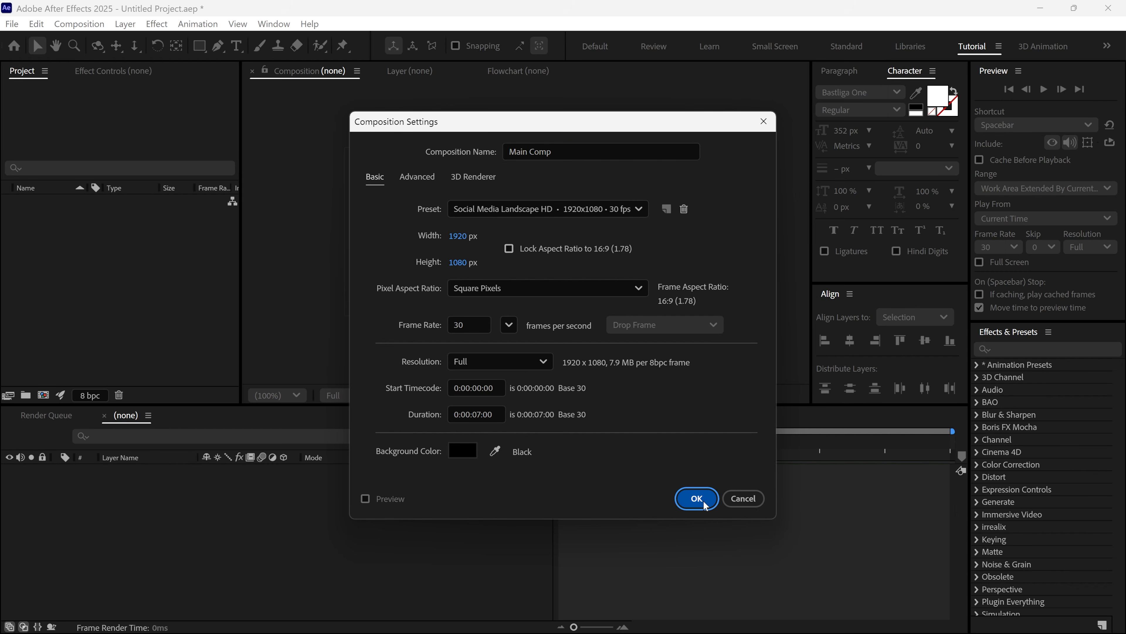
pyautogui.hotkey('shift', '/')
# Step: Add a text layer with the signature's first name and centre it horizontally and vertically in the composition
pyautogui.click(237, 45)
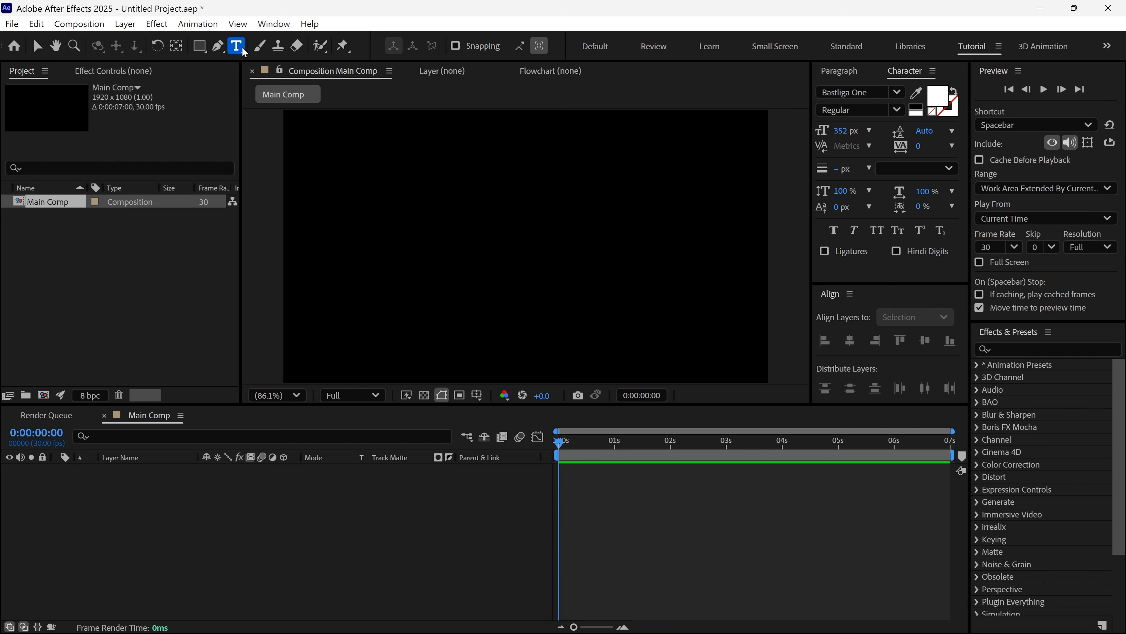
pyautogui.click(437, 266)
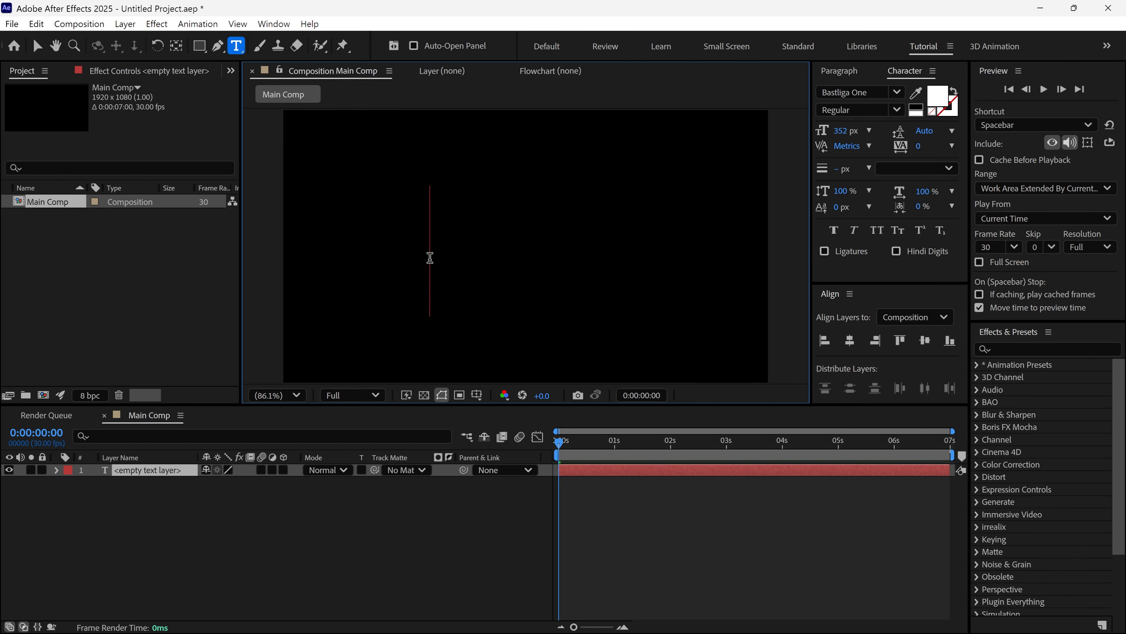
pyautogui.write('Nikhat')
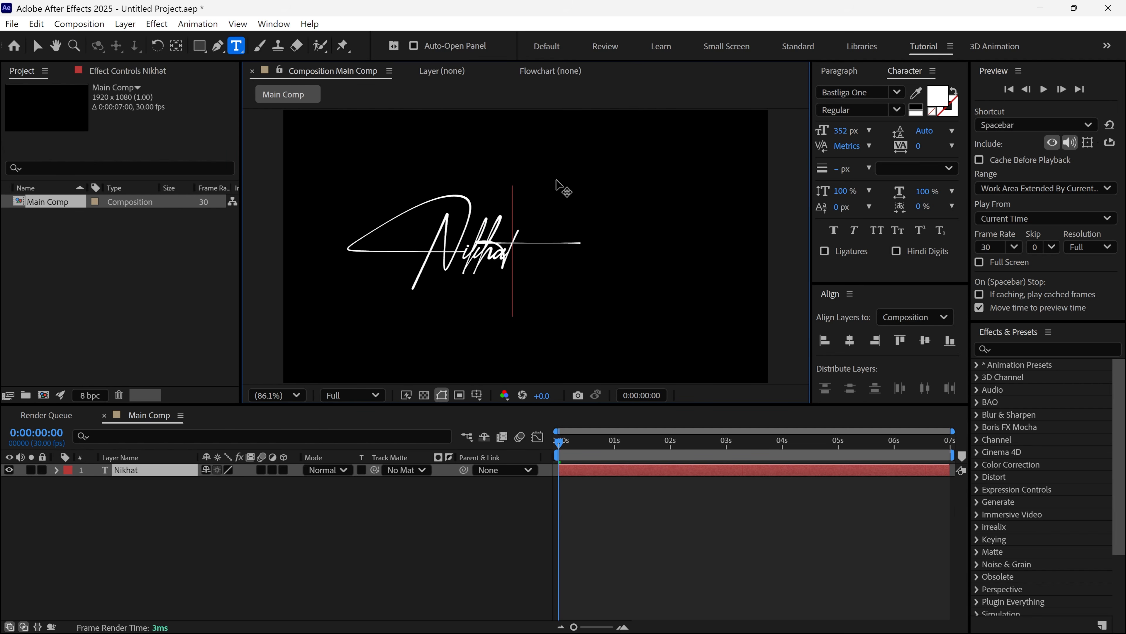
pyautogui.click(850, 341)
pyautogui.click(924, 341)
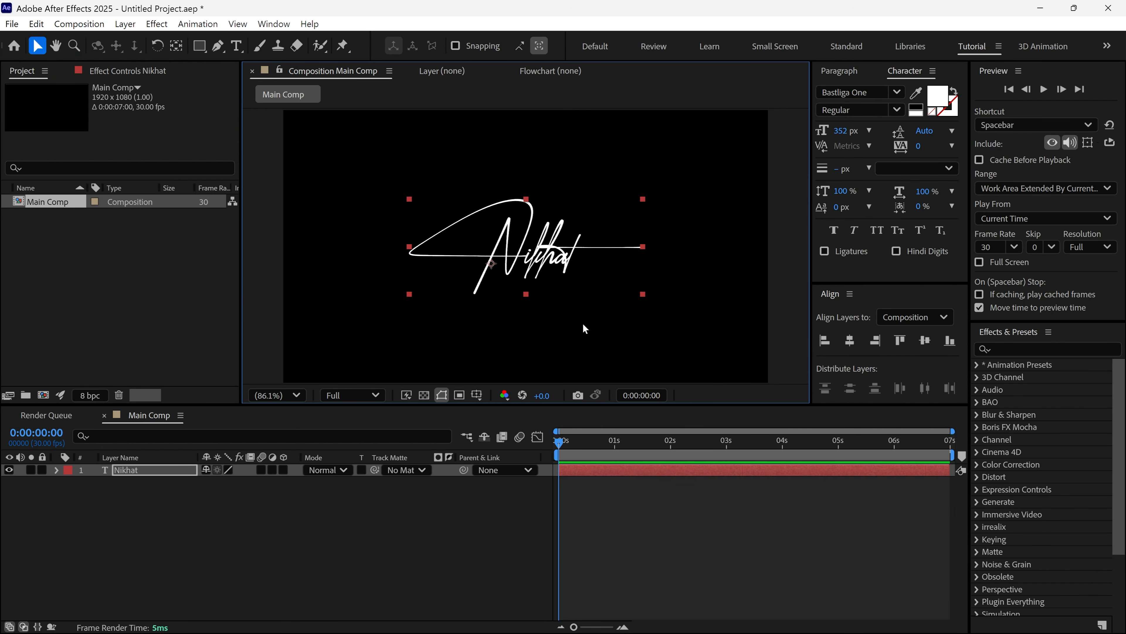
# Step: Create shapes from the text layer and delete the original text layer
pyautogui.click(193, 472)
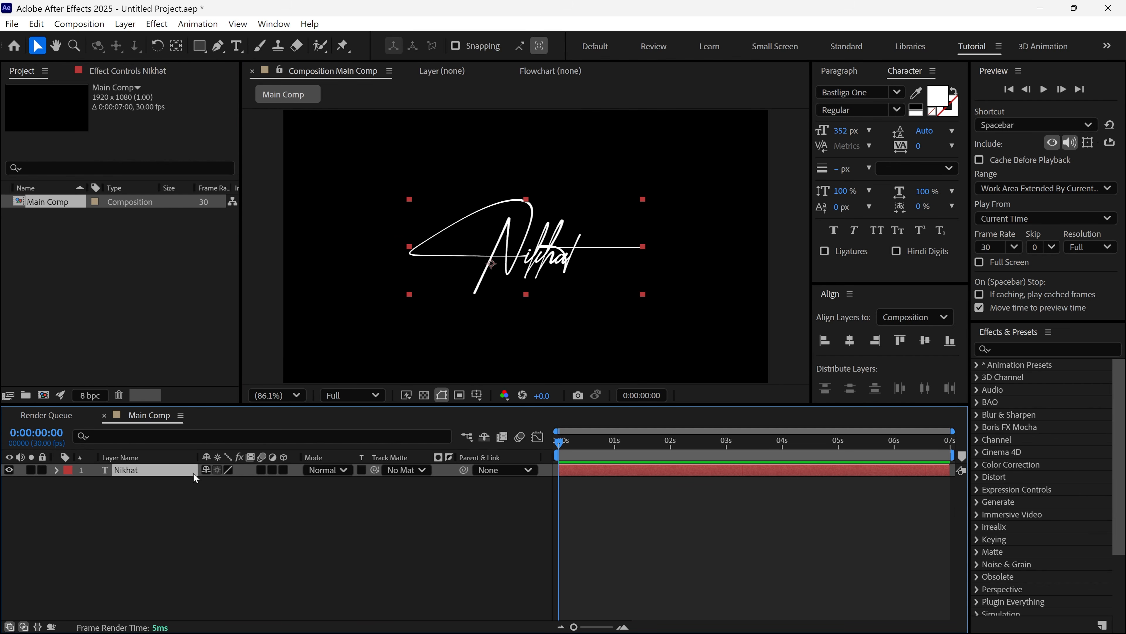
pyautogui.rightClick(185, 473)
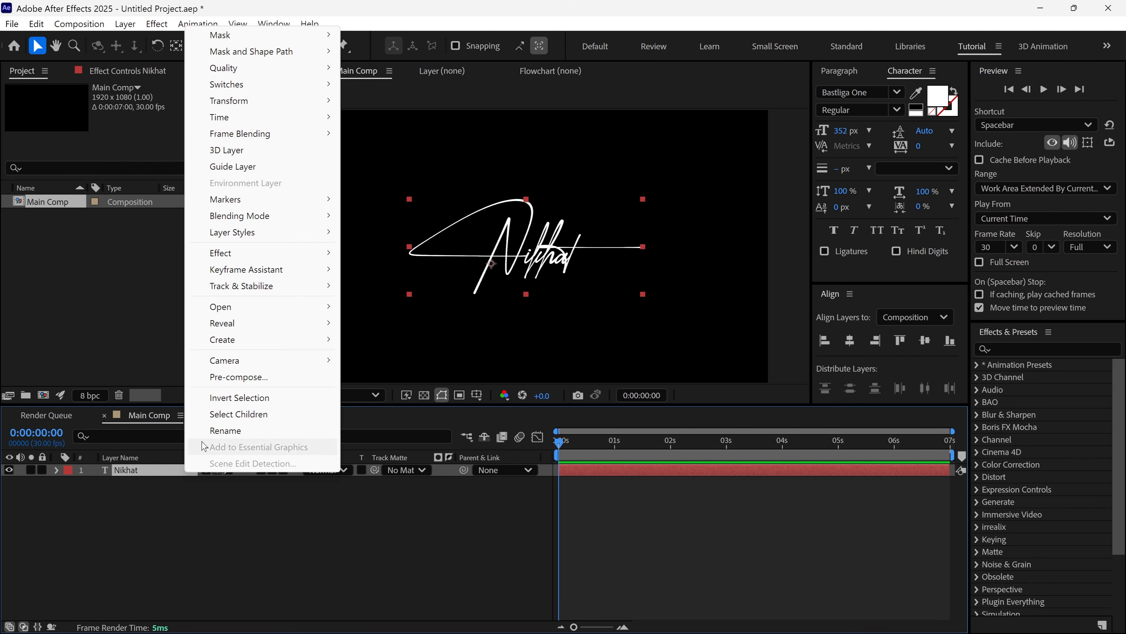
pyautogui.moveTo(235, 349)
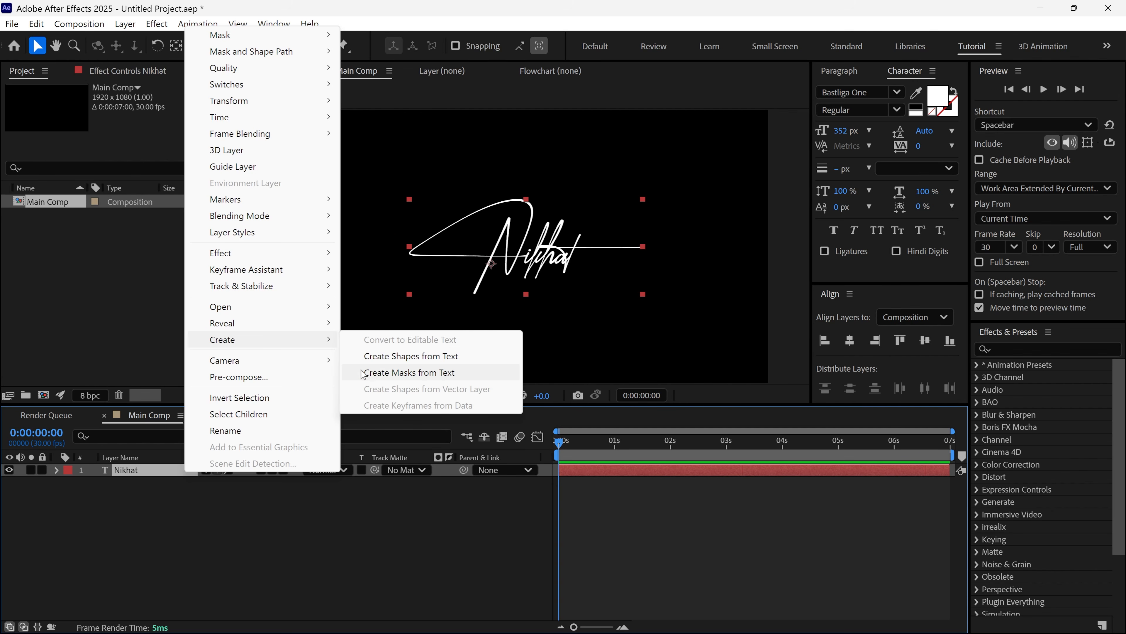
pyautogui.click(475, 357)
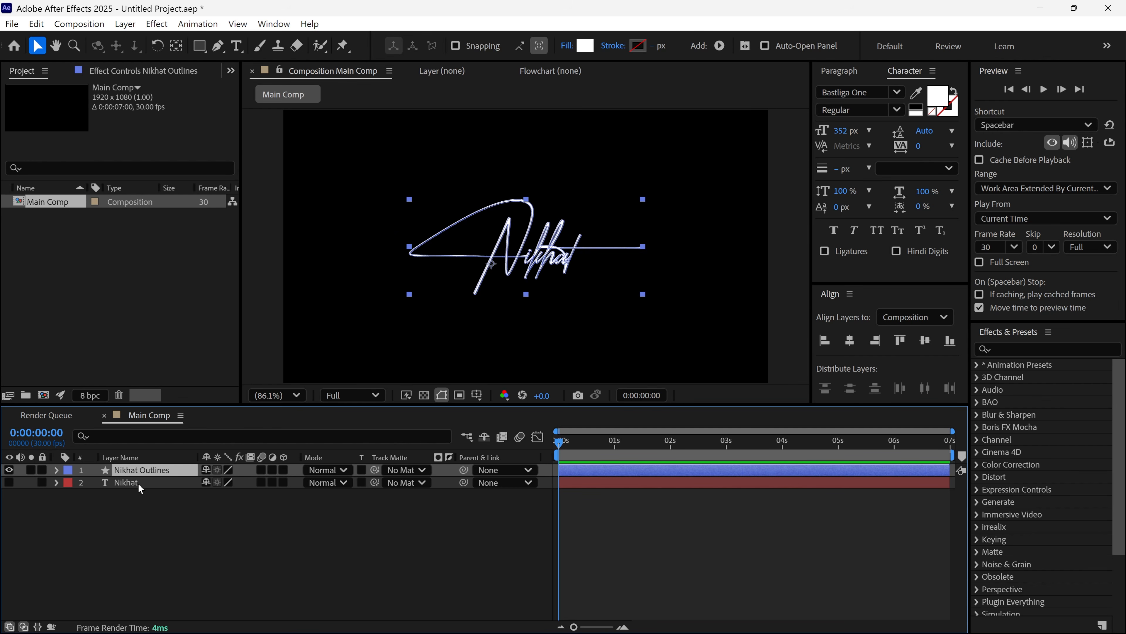
pyautogui.click(177, 485)
pyautogui.press('Delete')
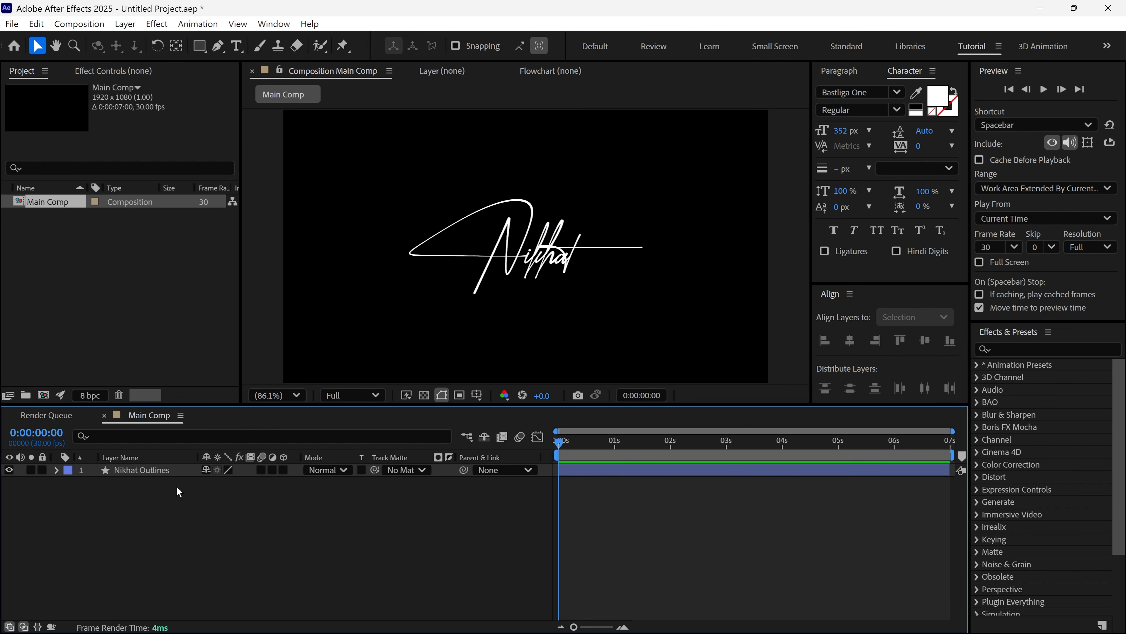
# Step: Examine the separate letter groups inside the contents of the outlines layer
pyautogui.click(58, 472)
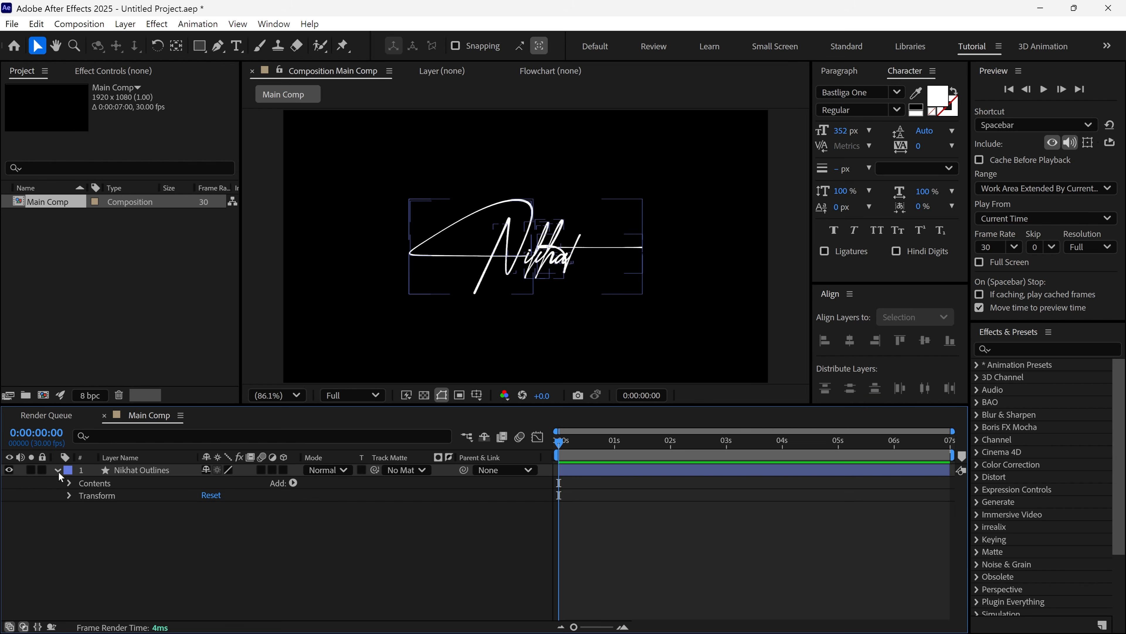
pyautogui.click(68, 483)
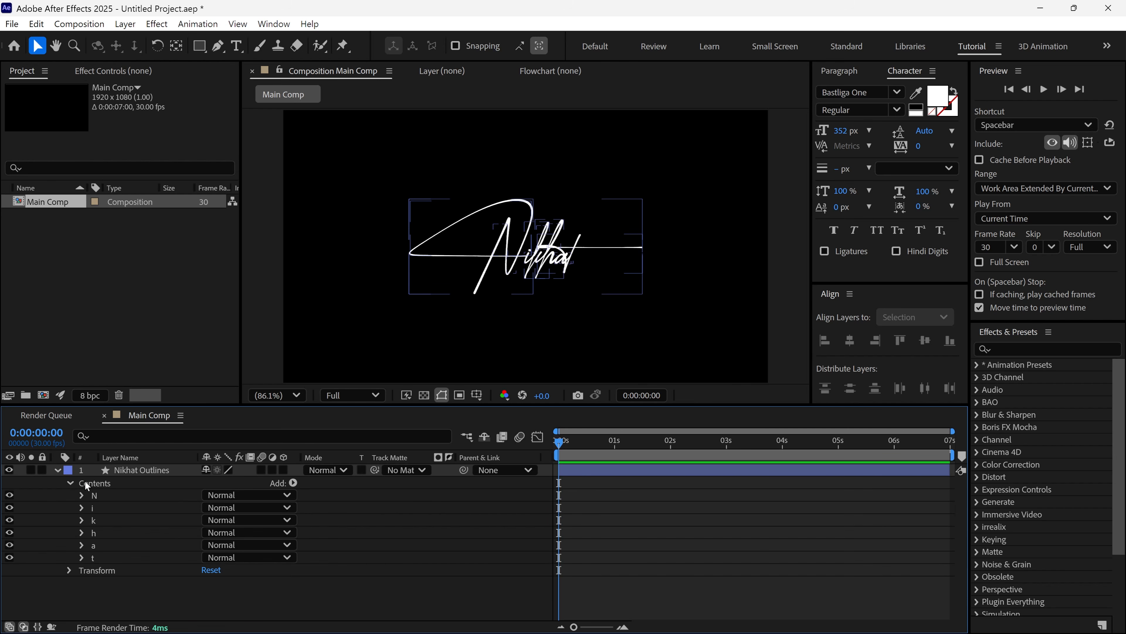
pyautogui.click(96, 495)
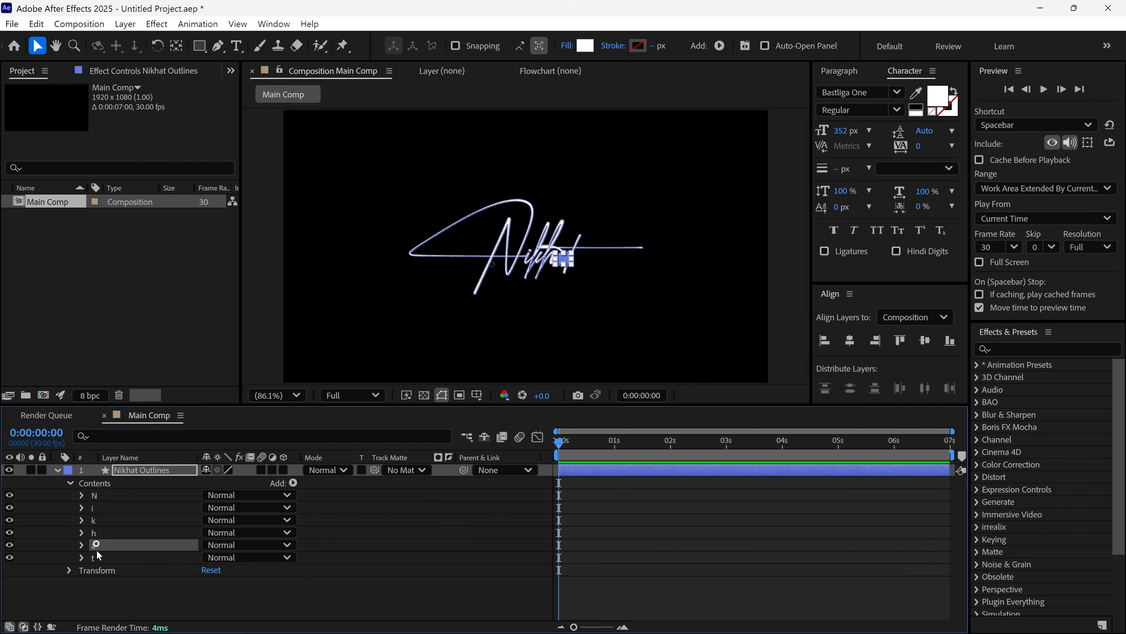
pyautogui.click(120, 558)
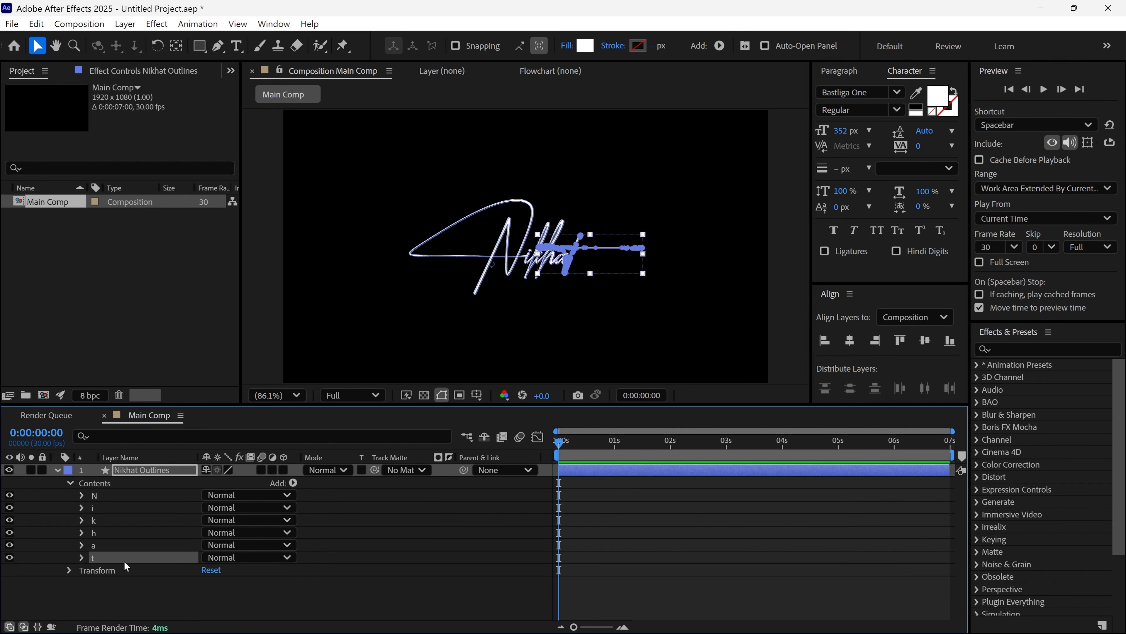
pyautogui.click(57, 470)
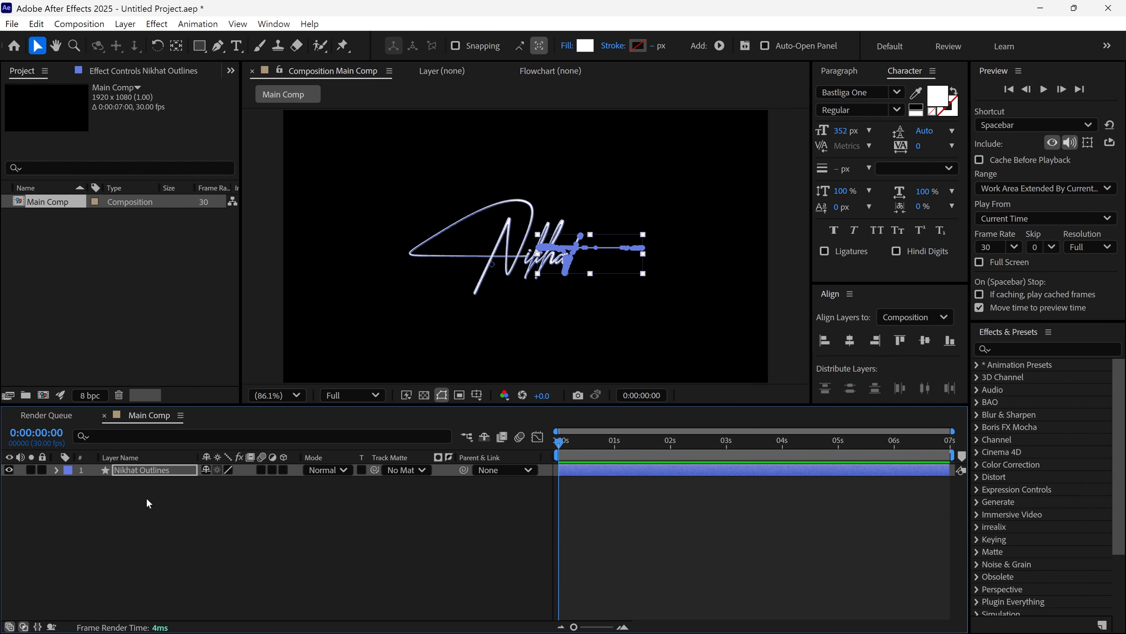
# Step: Rename the outlines layer to N, duplicate it and name the copy i
pyautogui.click(155, 473)
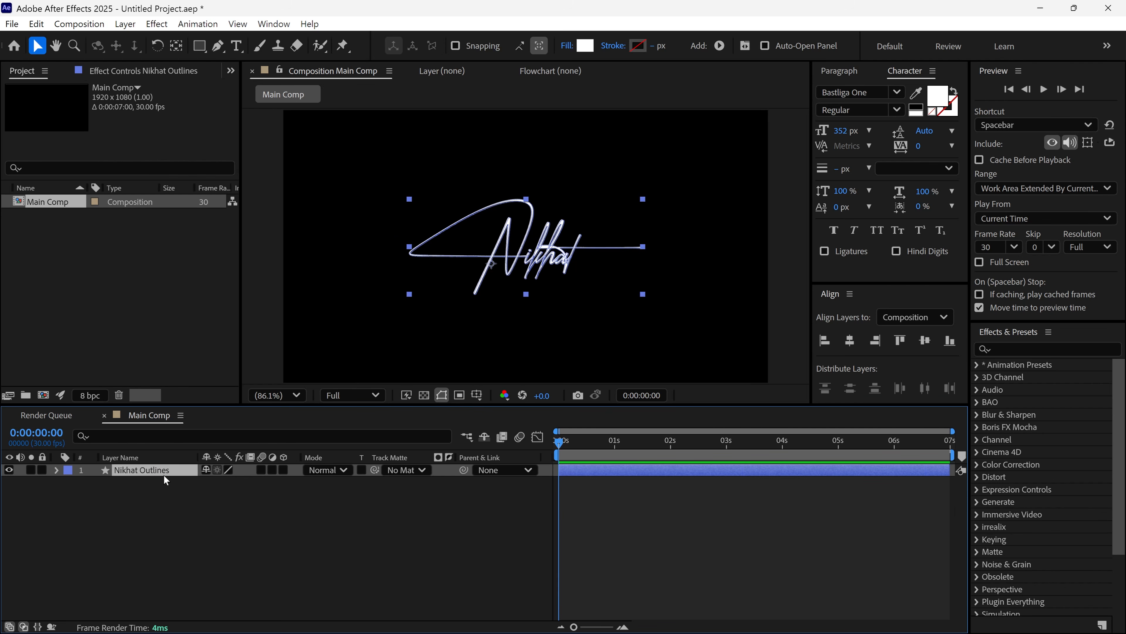
pyautogui.press('Return')
pyautogui.write('N')
pyautogui.hotkey('ctrl', 'd')
pyautogui.press('Return')
pyautogui.write('i')
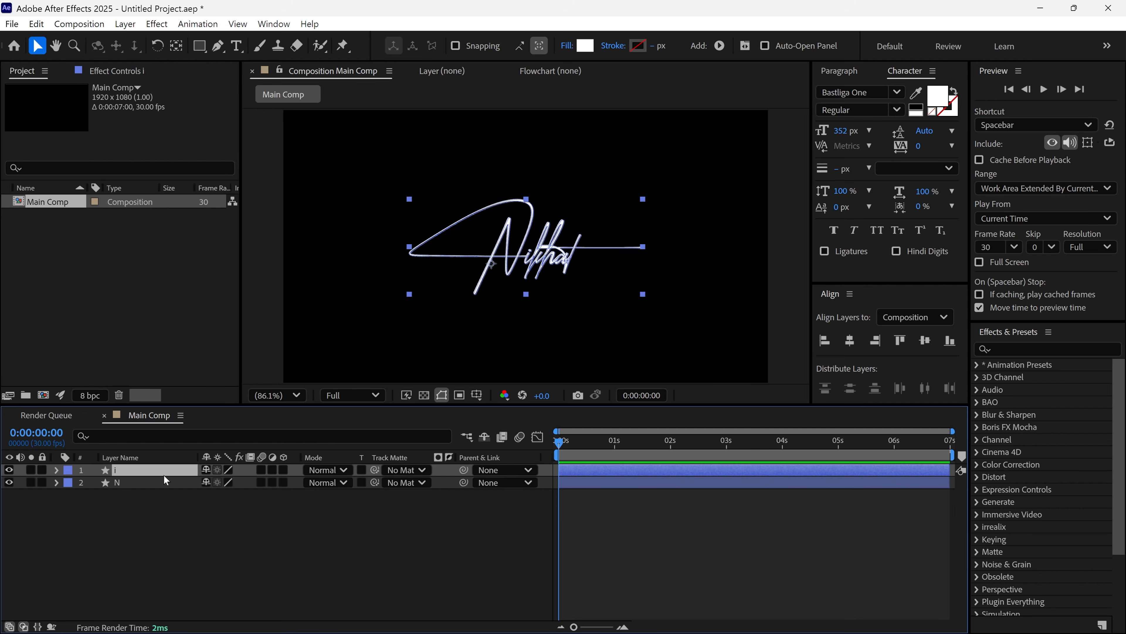
# Step: Duplicate the i layer as k, and duplicate that copy as h
pyautogui.hotkey('ctrl', 'd')
pyautogui.press('Return')
pyautogui.write('k')
pyautogui.press('Return')
pyautogui.hotkey('ctrl', 'd')
pyautogui.press('Return')
pyautogui.write('h')
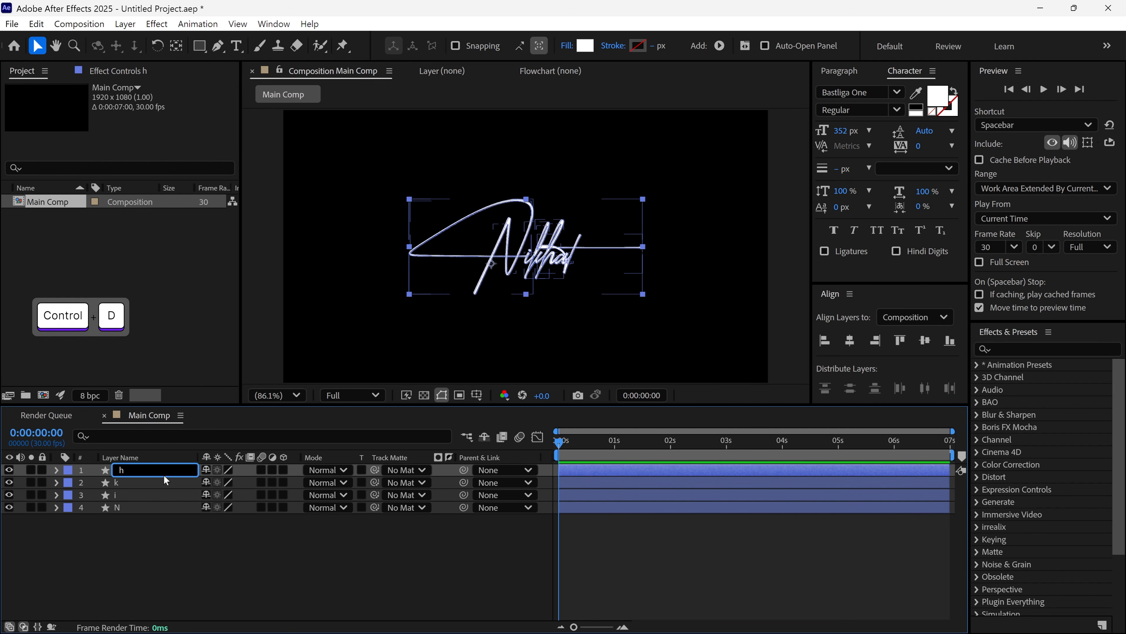
pyautogui.press('Return')
# Step: Duplicate the h layer as a, and duplicate that copy as t
pyautogui.hotkey('ctrl', 'd')
pyautogui.press('Return')
pyautogui.write('a')
pyautogui.press('Return')
pyautogui.hotkey('ctrl', 'd')
pyautogui.press('Return')
pyautogui.write('t')
pyautogui.press('Return')
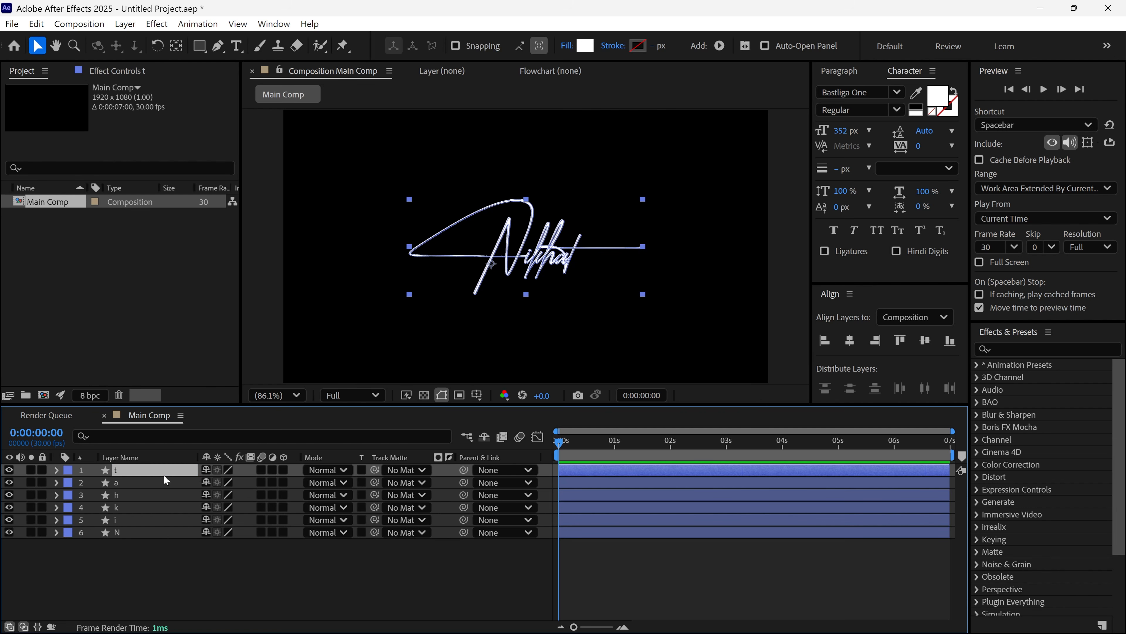
# Step: Delete every letter group except t from the contents of the t layer
pyautogui.press('/')
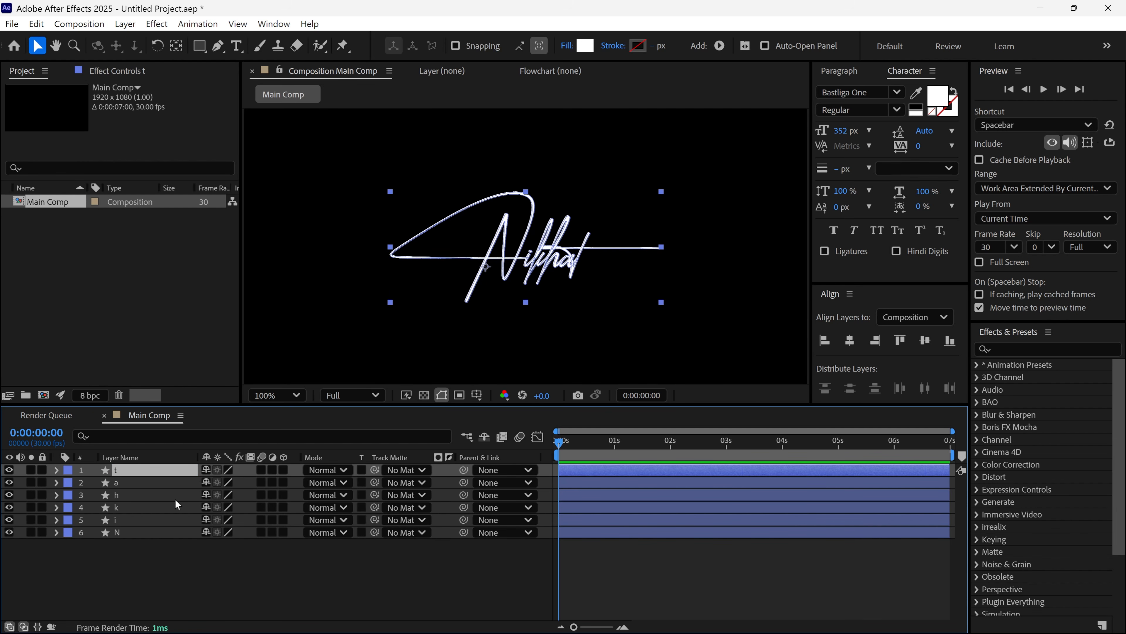
pyautogui.click(55, 470)
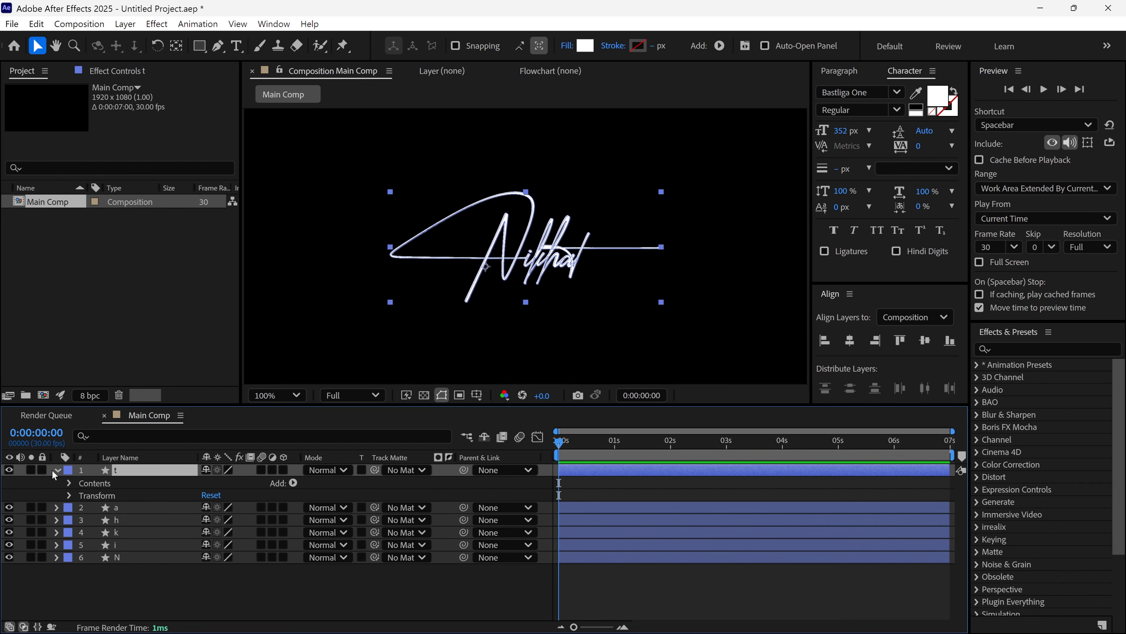
pyautogui.click(68, 483)
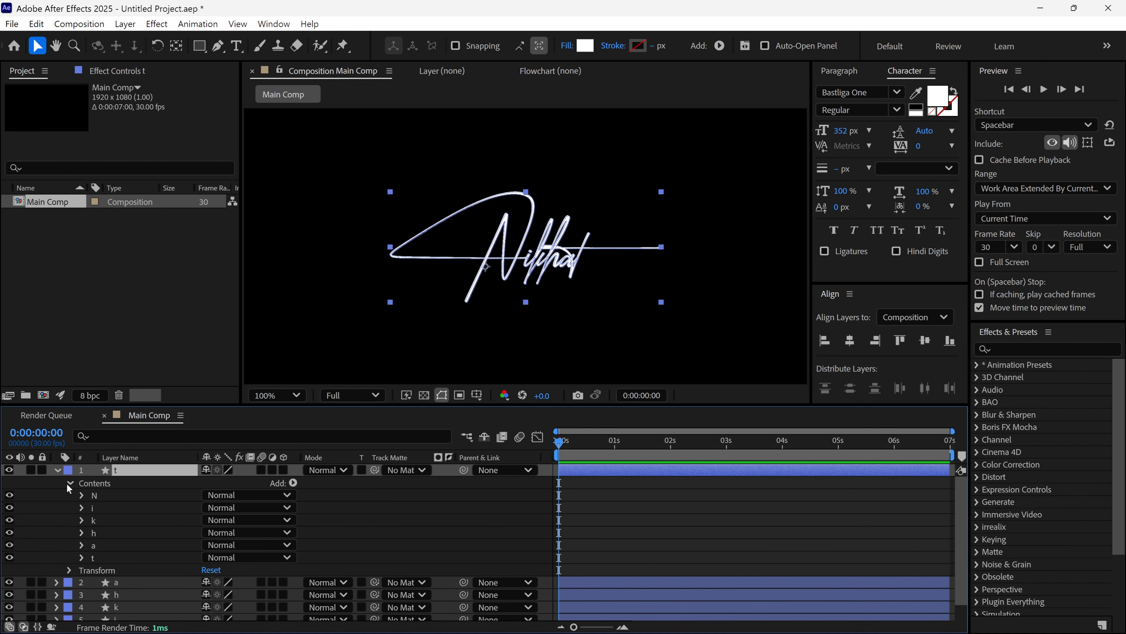
pyautogui.click(110, 495)
pyautogui.keyDown('shift'); pyautogui.click(114, 557); pyautogui.keyUp('shift')
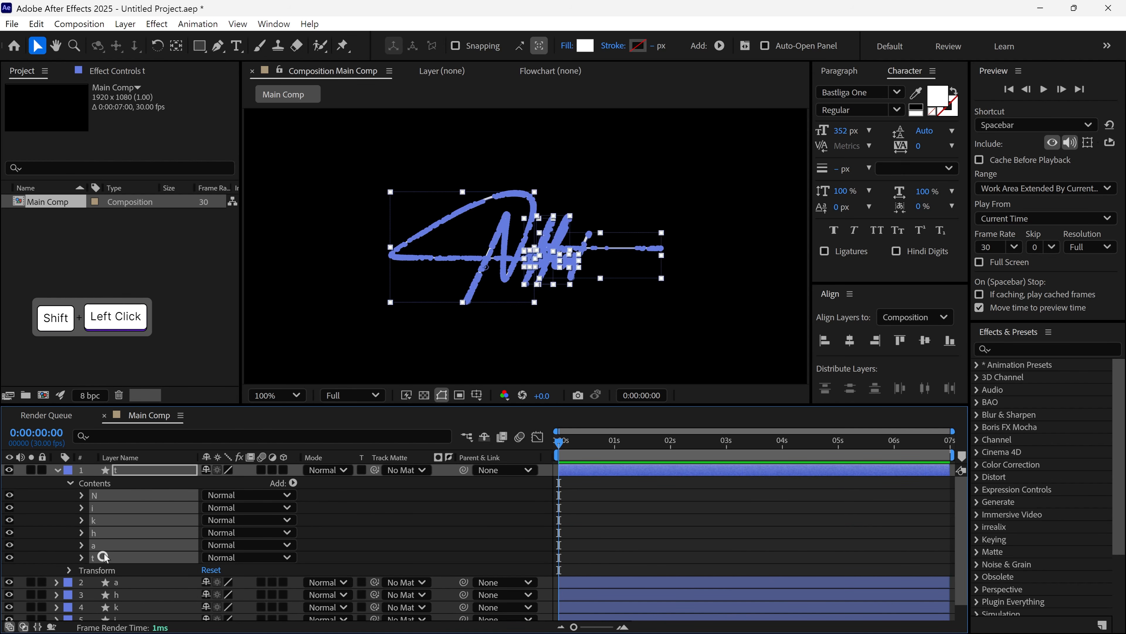
pyautogui.keyDown('ctrl'); pyautogui.click(102, 557); pyautogui.keyUp('ctrl')
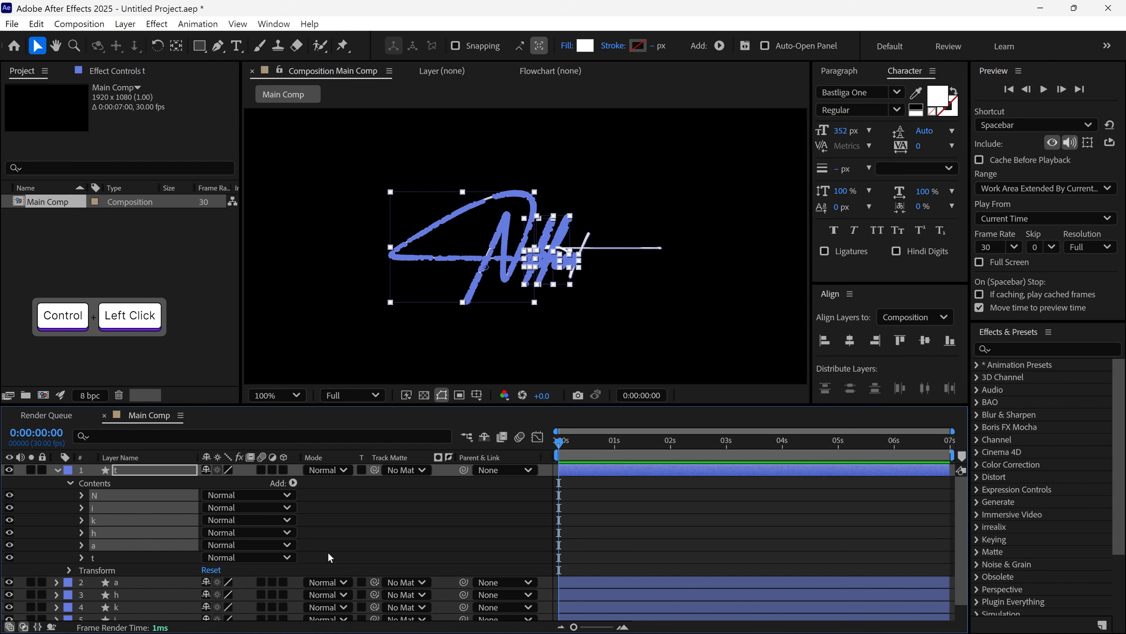
pyautogui.press('Delete')
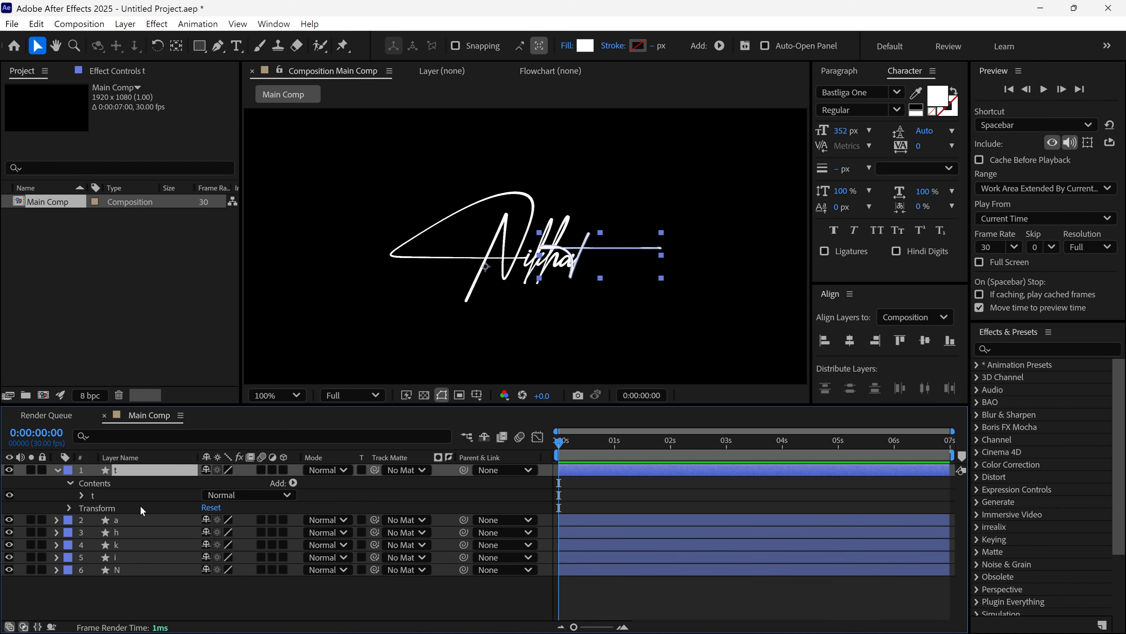
# Step: Solo the t layer to check its remaining shape, turn solo off and collapse the layer
pyautogui.click(32, 471)
pyautogui.press('.')
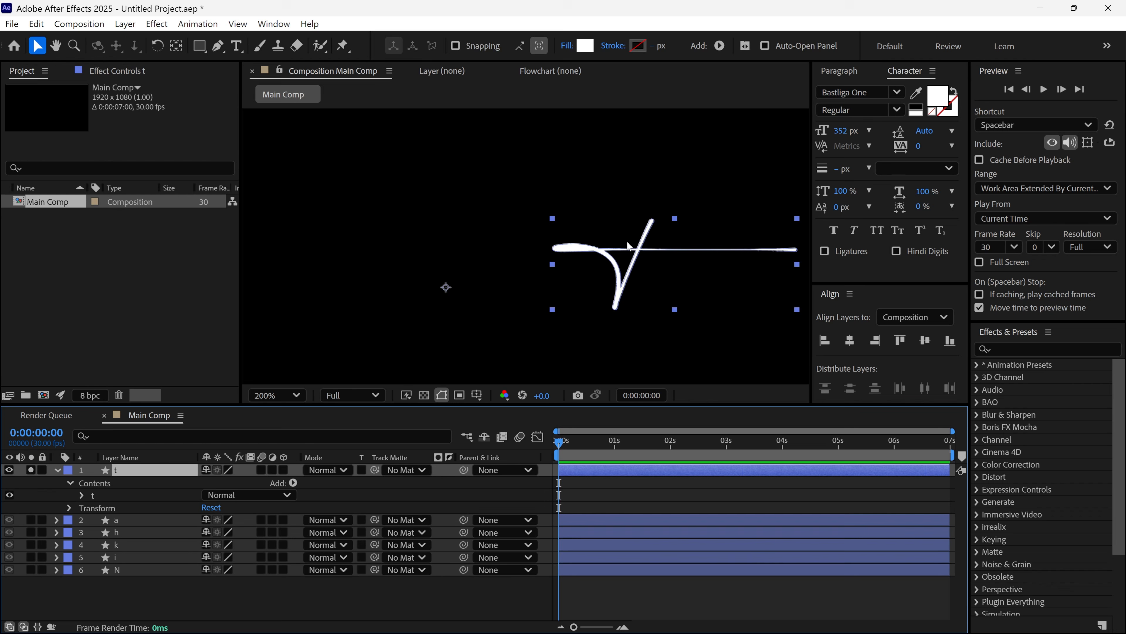
pyautogui.click(30, 470)
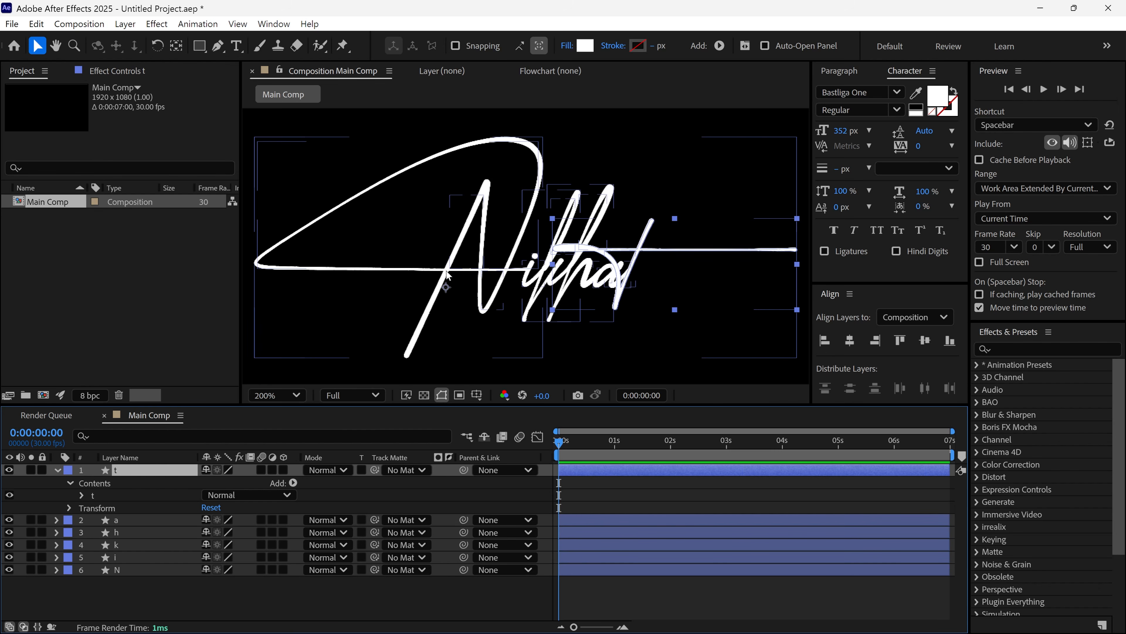
pyautogui.click(58, 470)
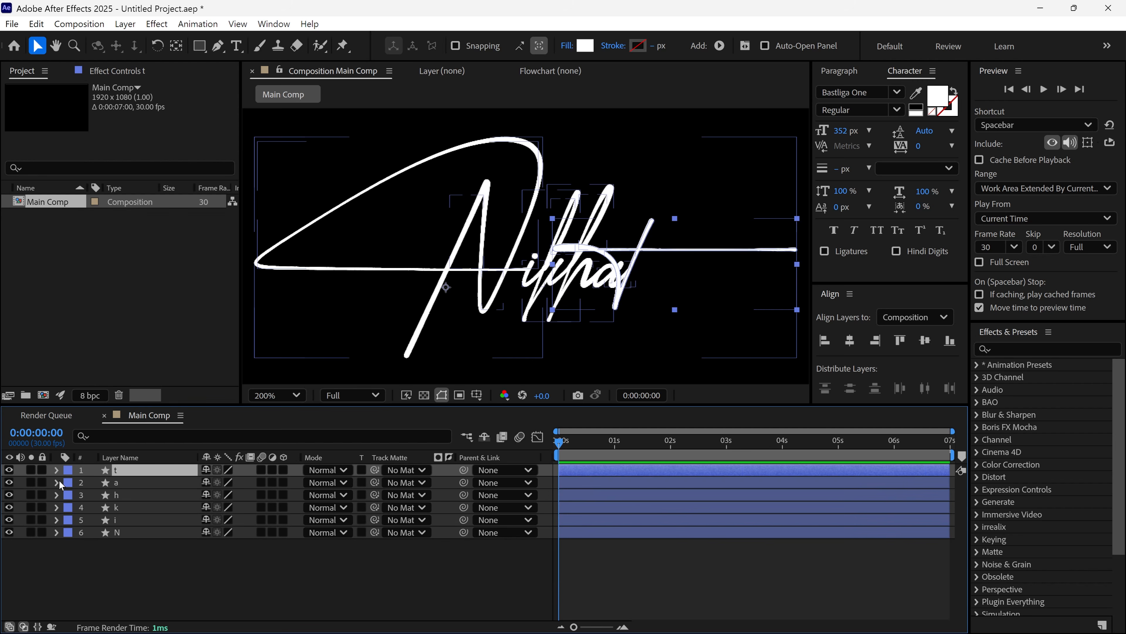
# Step: Delete every letter group except a from the contents of the a layer and collapse it
pyautogui.click(57, 483)
pyautogui.keyDown('ctrl'); pyautogui.click(102, 508); pyautogui.keyUp('ctrl')
pyautogui.keyDown('ctrl'); pyautogui.click(102, 520); pyautogui.keyUp('ctrl')
pyautogui.keyDown('ctrl'); pyautogui.click(102, 533); pyautogui.keyUp('ctrl')
pyautogui.keyDown('ctrl'); pyautogui.click(102, 545); pyautogui.keyUp('ctrl')
pyautogui.keyDown('ctrl'); pyautogui.click(102, 570); pyautogui.keyUp('ctrl')
pyautogui.press('Delete')
pyautogui.click(57, 482)
# Step: Delete every letter group except h from the contents of the h layer and collapse it
pyautogui.click(57, 495)
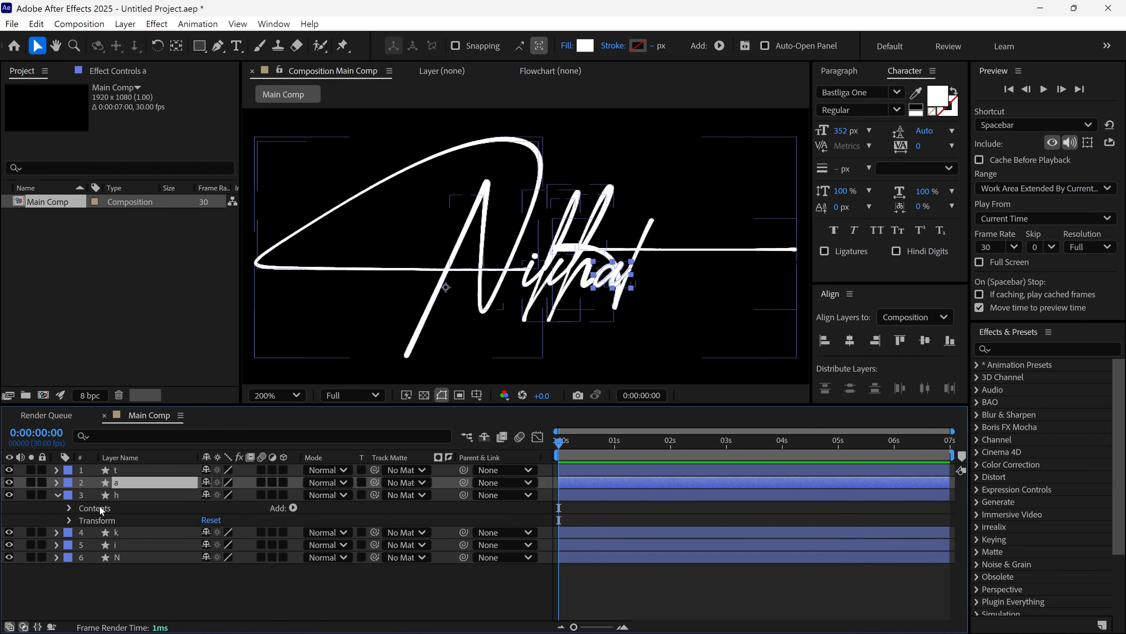
pyautogui.click(70, 508)
pyautogui.click(58, 495)
# Step: Delete every letter group except k from the contents of the k layer and collapse it
pyautogui.click(56, 507)
pyautogui.click(70, 519)
pyautogui.click(102, 532)
pyautogui.hotkey('ctrl', 'a')
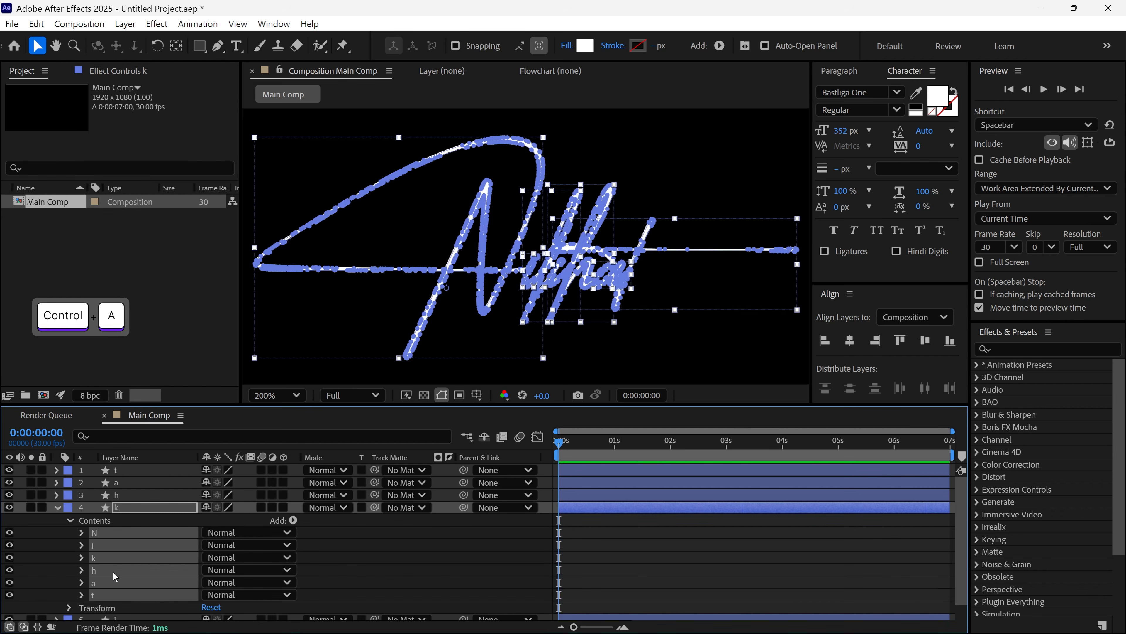
pyautogui.keyDown('ctrl'); pyautogui.click(102, 558); pyautogui.keyUp('ctrl')
pyautogui.press('Delete')
pyautogui.click(58, 508)
# Step: Delete every letter group except i from the contents of the i layer
pyautogui.click(101, 545)
pyautogui.hotkey('ctrl', 'a')
pyautogui.keyDown('ctrl'); pyautogui.click(102, 557); pyautogui.keyUp('ctrl')
pyautogui.press('Delete')
# Step: Delete every letter group except N from the contents of the N layer and collapse it
pyautogui.click(57, 532)
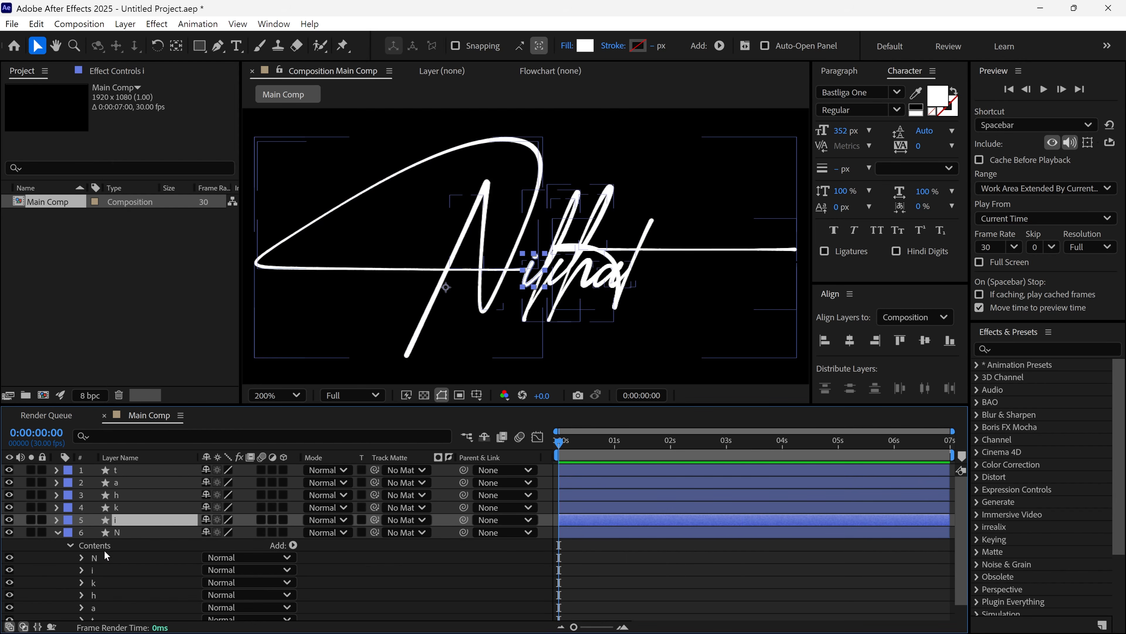
pyautogui.keyDown('ctrl'); pyautogui.click(102, 540); pyautogui.keyUp('ctrl')
pyautogui.press('Delete')
pyautogui.click(56, 533)
pyautogui.press(',')
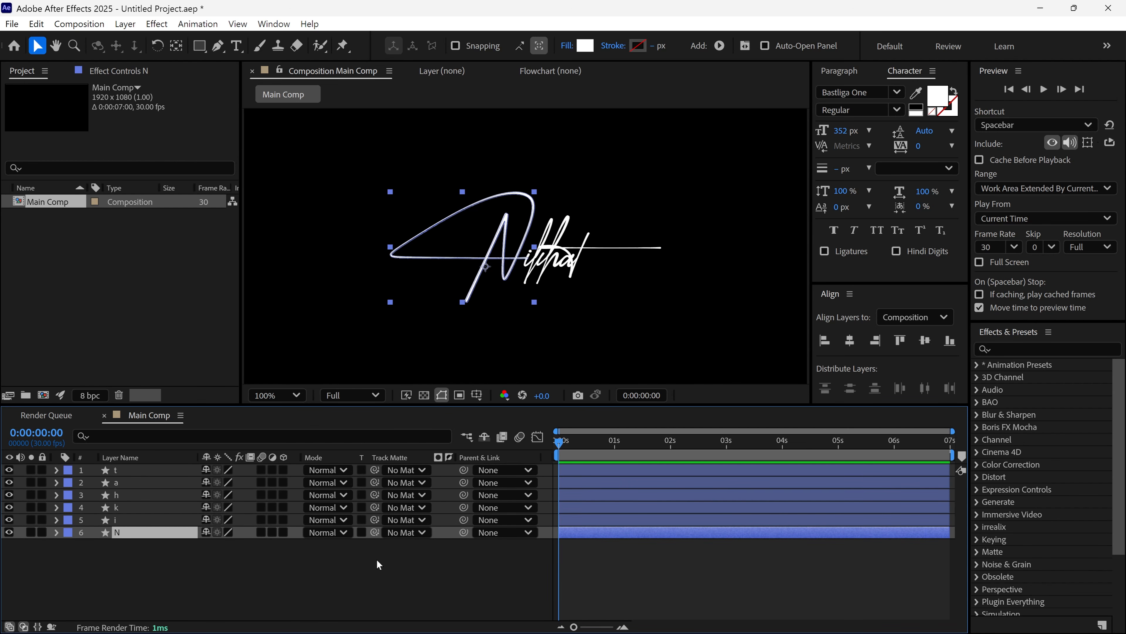
# Step: Solo the N layer and lock it
pyautogui.click(286, 571)
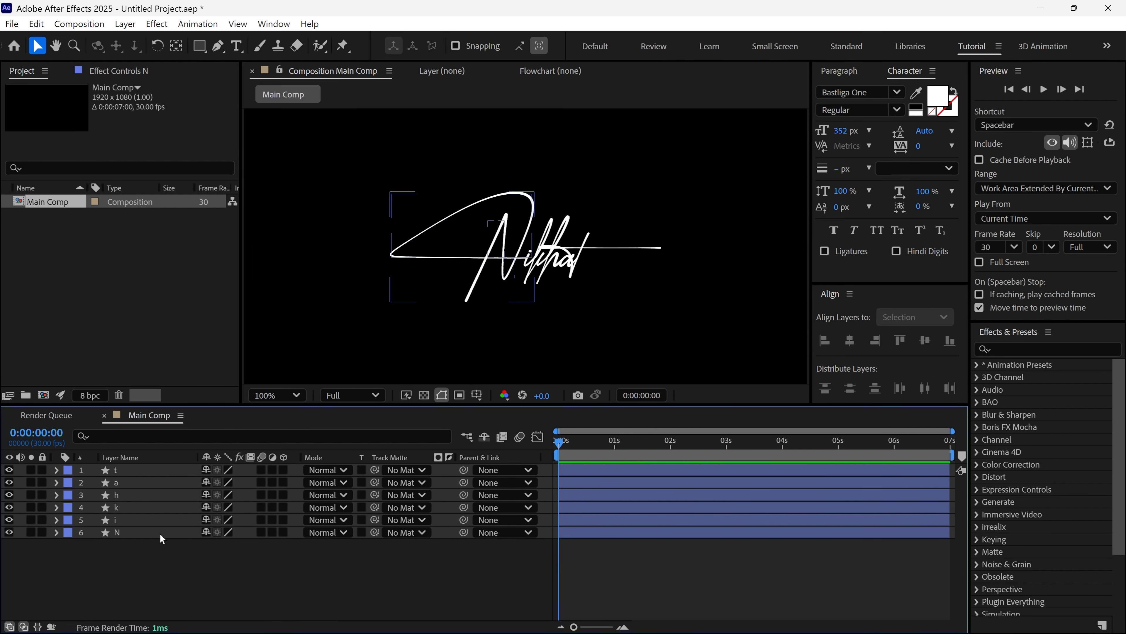
pyautogui.click(138, 531)
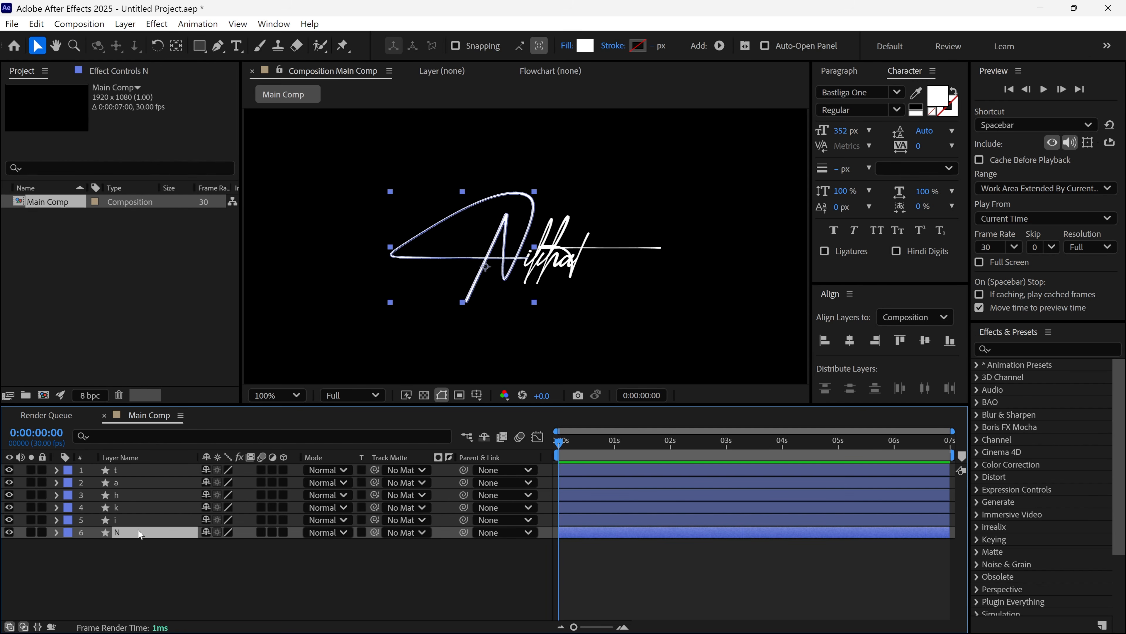
pyautogui.click(31, 532)
pyautogui.click(43, 532)
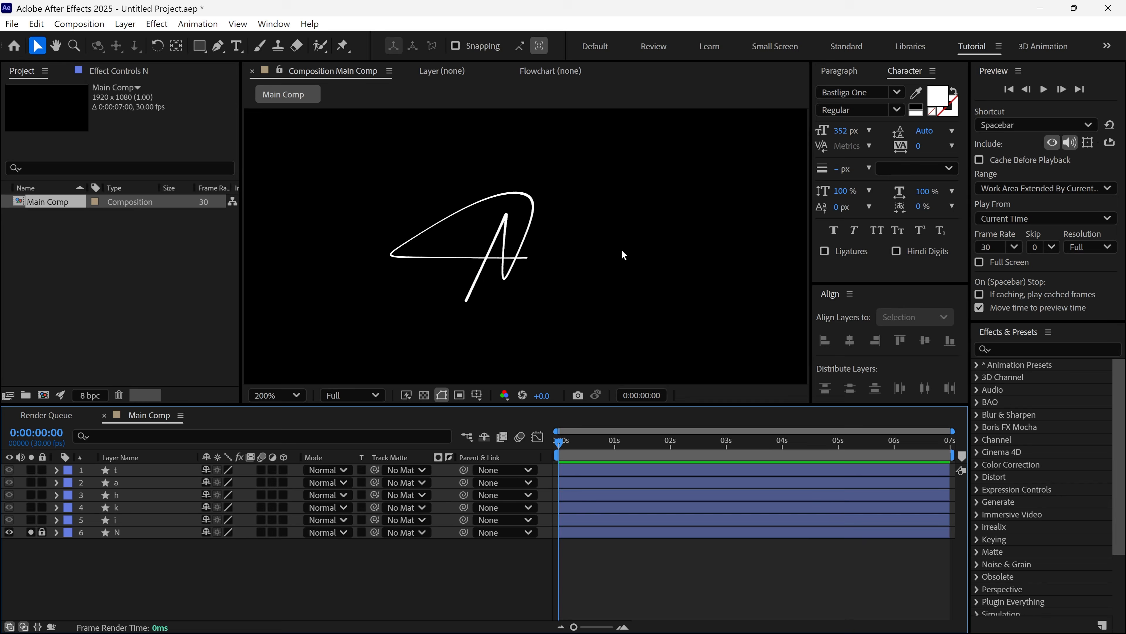
# Step: Prepare the Pen tool to trace the N, with its fill set to None
pyautogui.press('.')
pyautogui.press('space')
pyautogui.moveTo(568, 260); pyautogui.dragTo(640, 266)
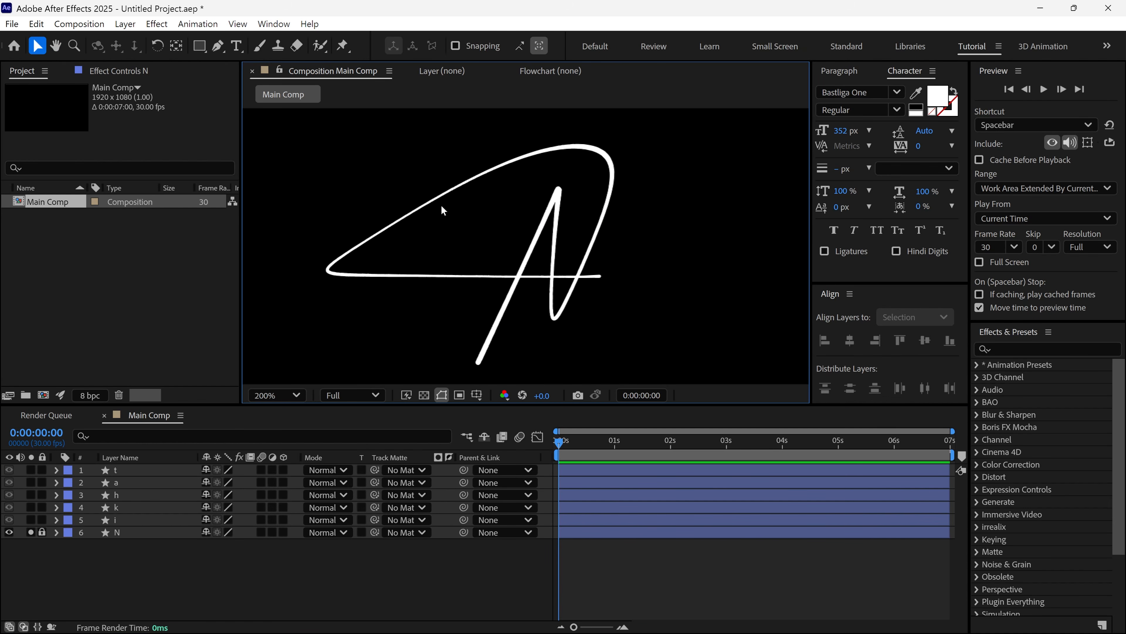
pyautogui.press('g')
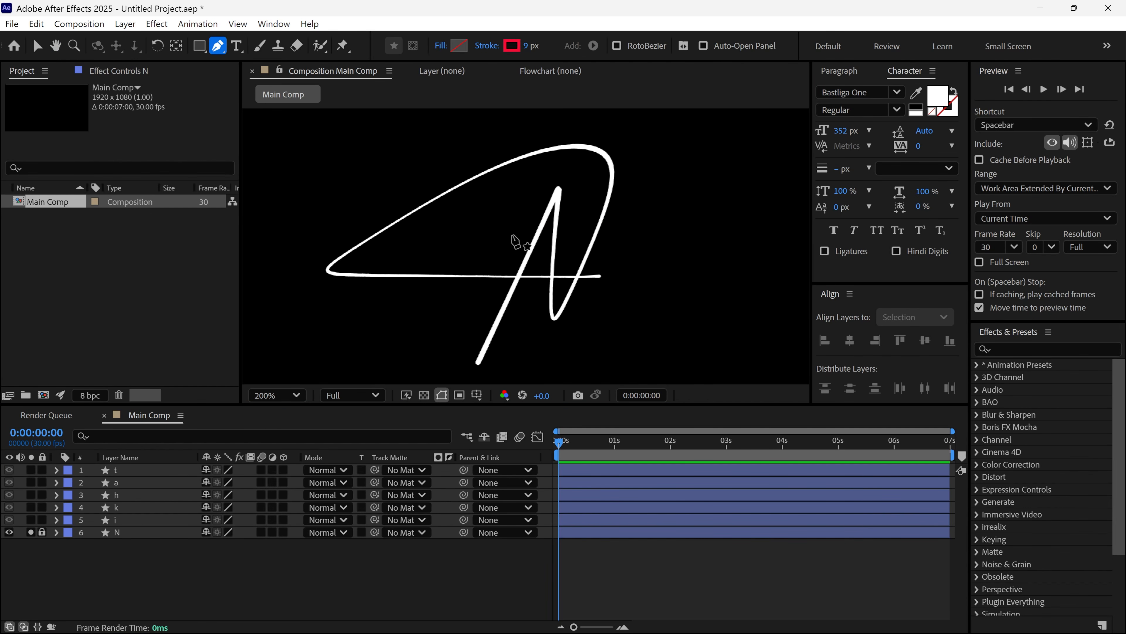
pyautogui.click(441, 45)
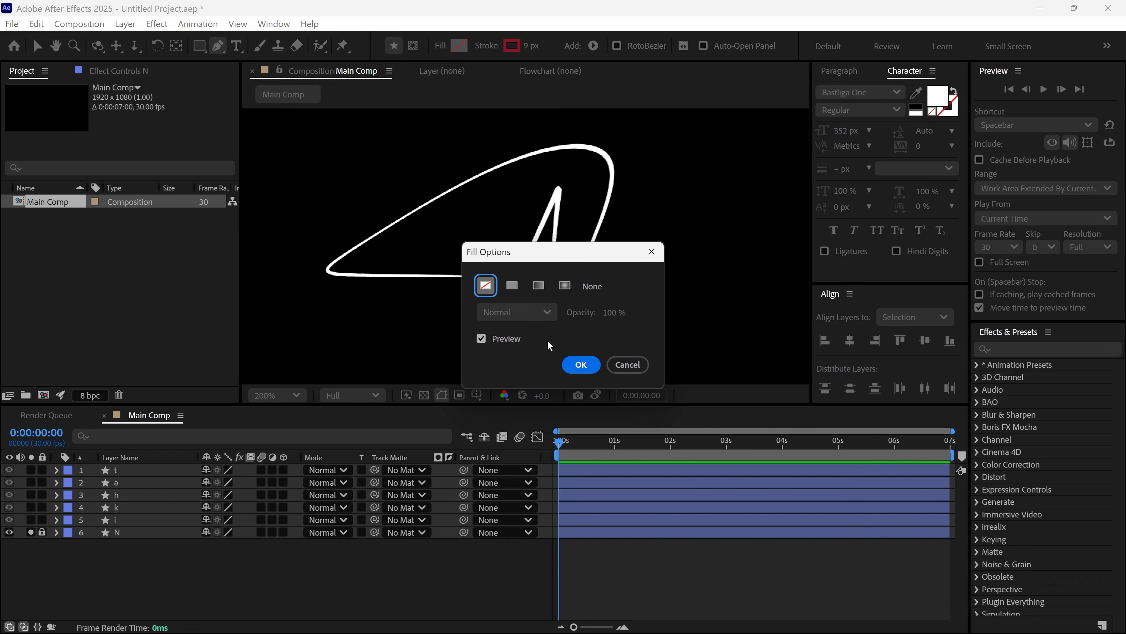
pyautogui.click(580, 364)
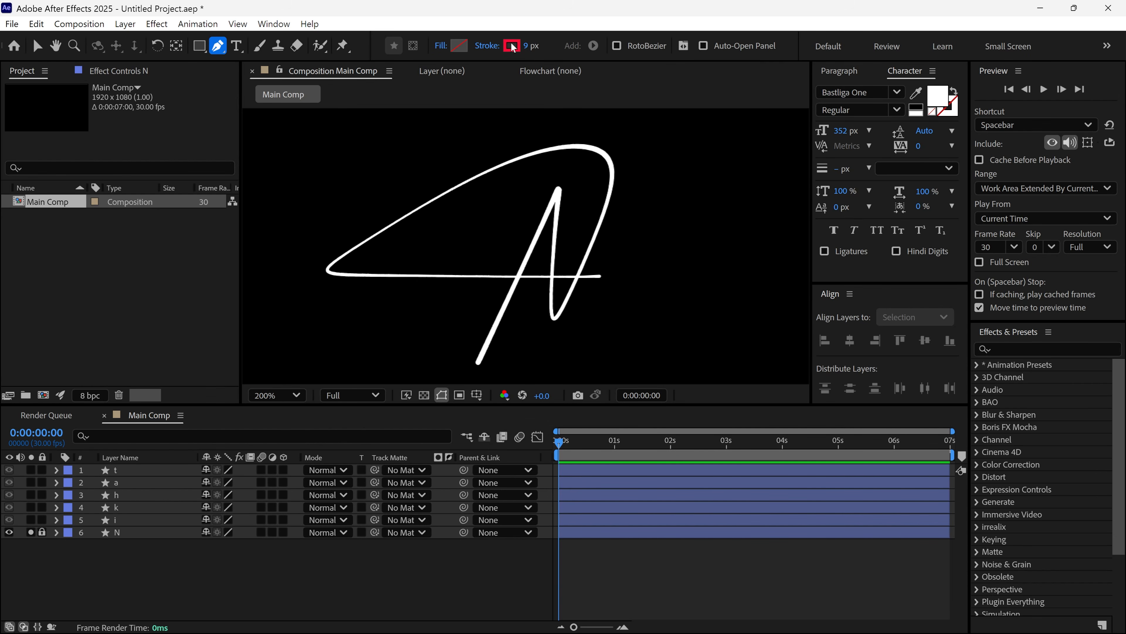
# Step: Trace the N with the Pen tool from its lowest tip up to the peak, down the second stroke and around the lower bend
pyautogui.press('`')
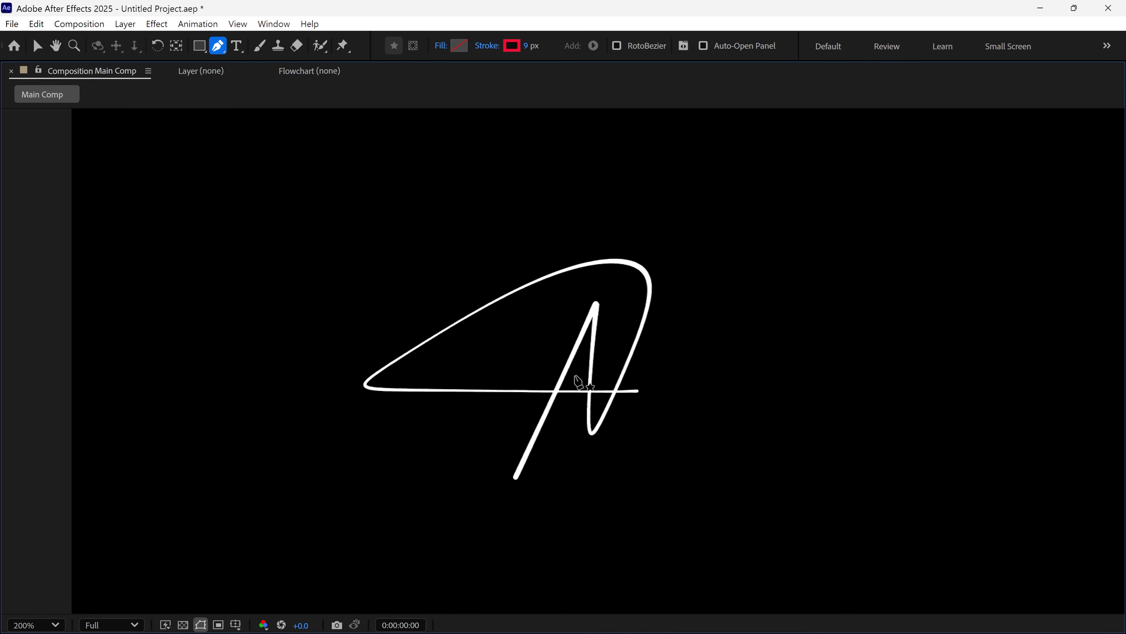
pyautogui.press('.')
pyautogui.moveTo(577, 382); pyautogui.dragTo(574, 356)
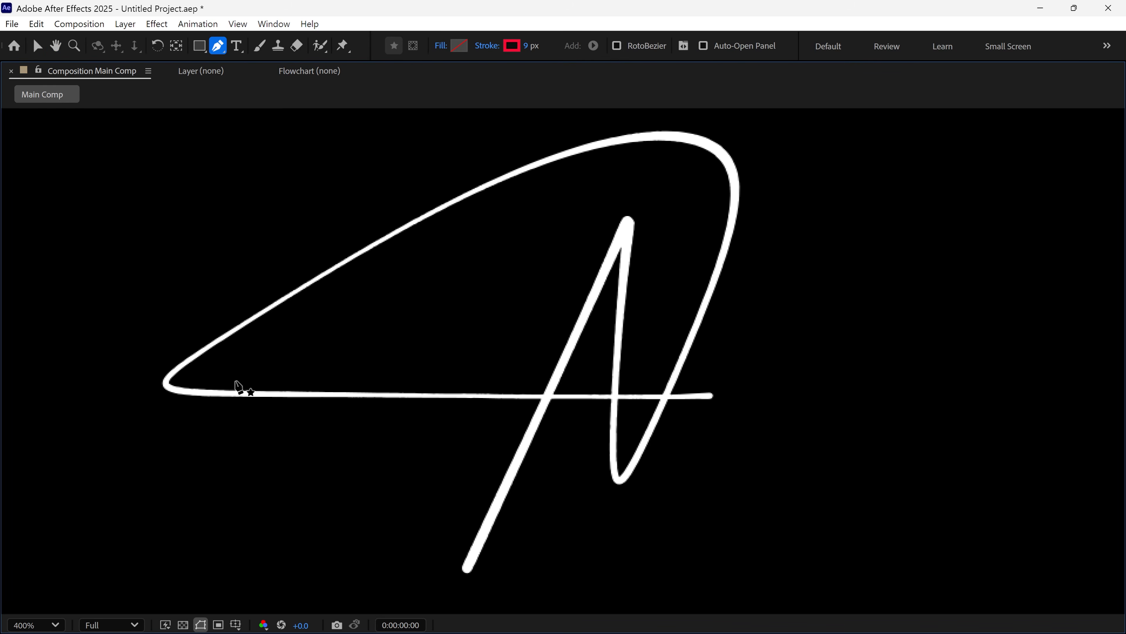
pyautogui.click(462, 574)
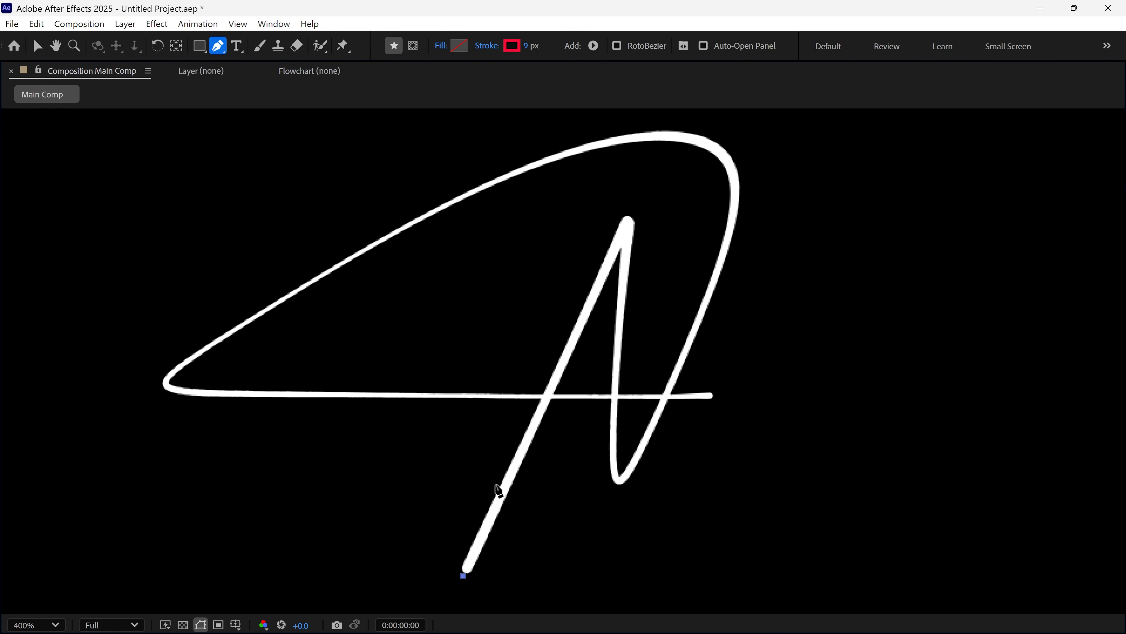
pyautogui.click(629, 215)
pyautogui.click(614, 457)
pyautogui.click(638, 456)
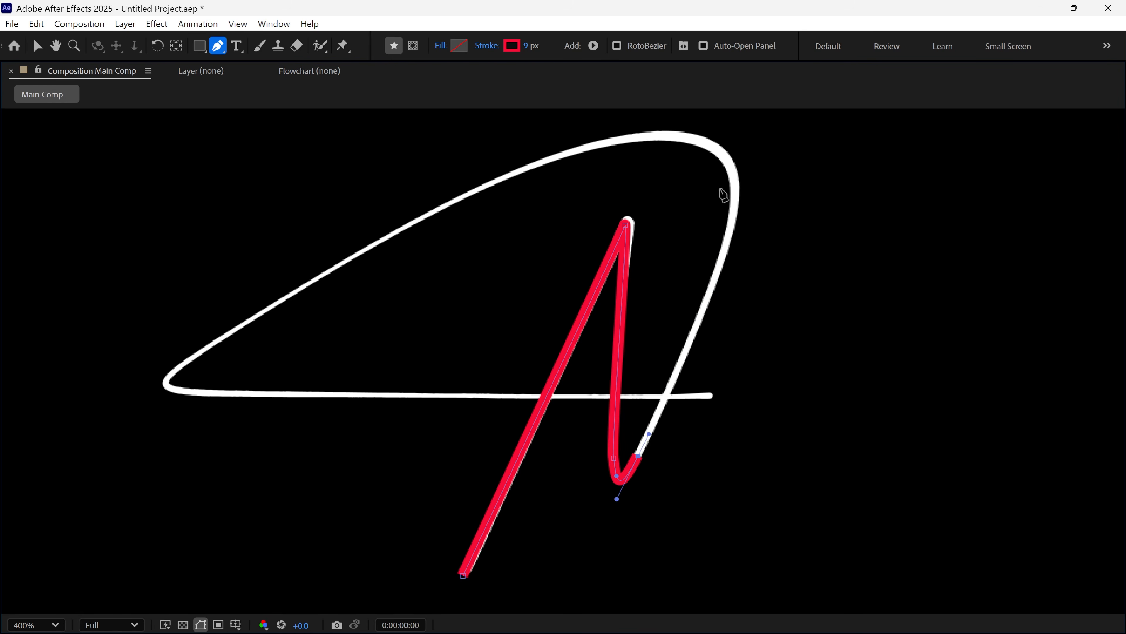
# Step: Continue the path up and over the N's large outer loop, around the far curve and along the horizontal stroke to its end
pyautogui.click(728, 240)
pyautogui.moveTo(648, 137); pyautogui.dragTo(759, 125)
pyautogui.moveTo(187, 362); pyautogui.dragTo(170, 372)
pyautogui.moveTo(202, 351); pyautogui.dragTo(473, 166)
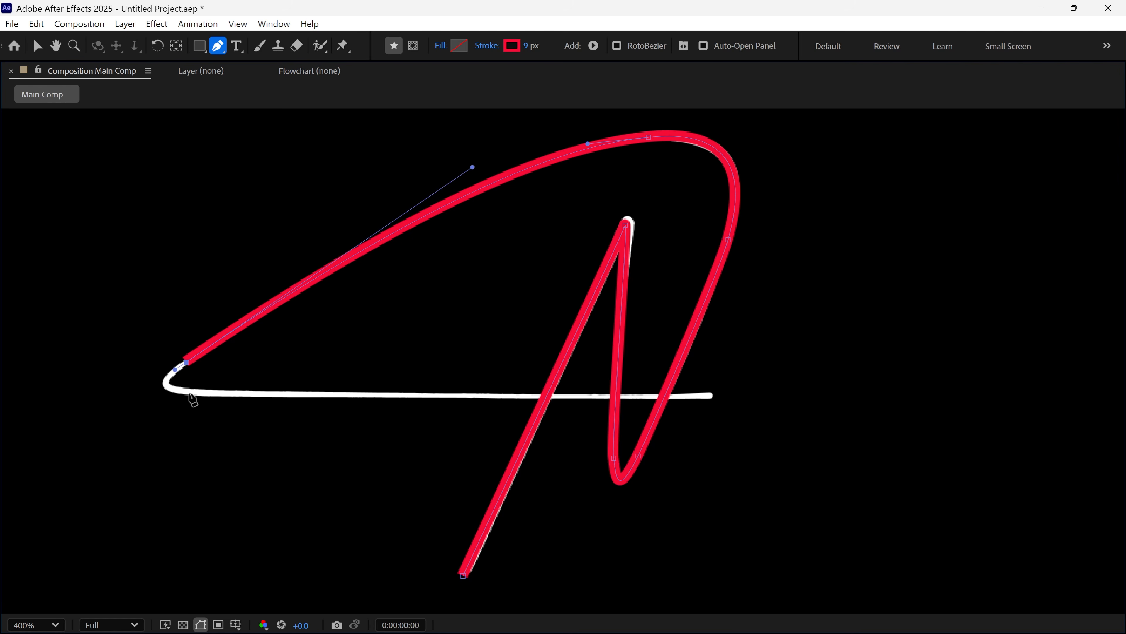
pyautogui.moveTo(199, 392); pyautogui.dragTo(222, 392)
pyautogui.moveTo(177, 392); pyautogui.dragTo(139, 391)
pyautogui.click(718, 394)
# Step: Adjust the path's vertex and curve at the N's inner peak so the stroke covers the letter
pyautogui.moveTo(626, 225); pyautogui.dragTo(629, 221)
pyautogui.moveTo(624, 232); pyautogui.dragTo(623, 236)
pyautogui.scroll(-1, 618, 352)
pyautogui.press('`')
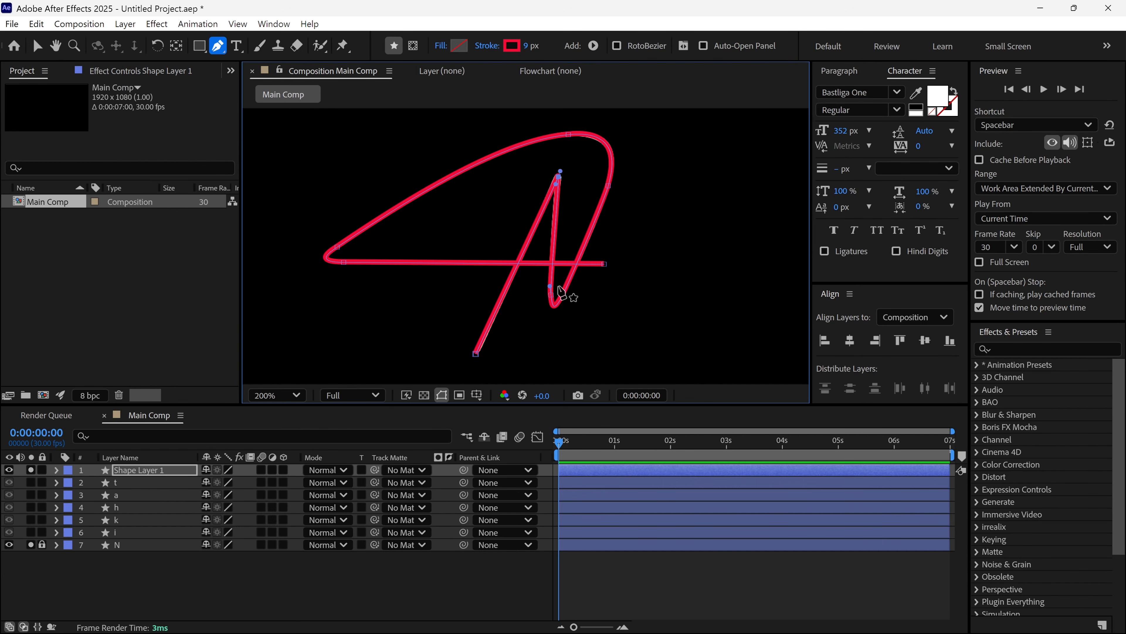
# Step: Rename the new shape layer N-REVEAL
pyautogui.click(175, 468)
pyautogui.press('Return')
pyautogui.write('N-REVEAL')
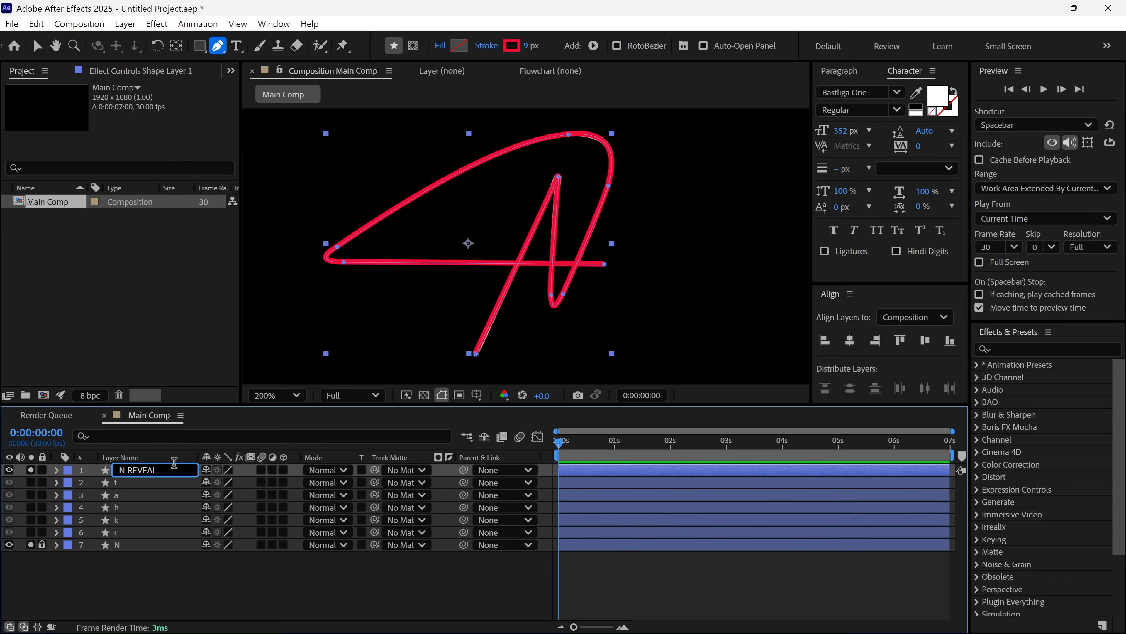
pyautogui.press('Return')
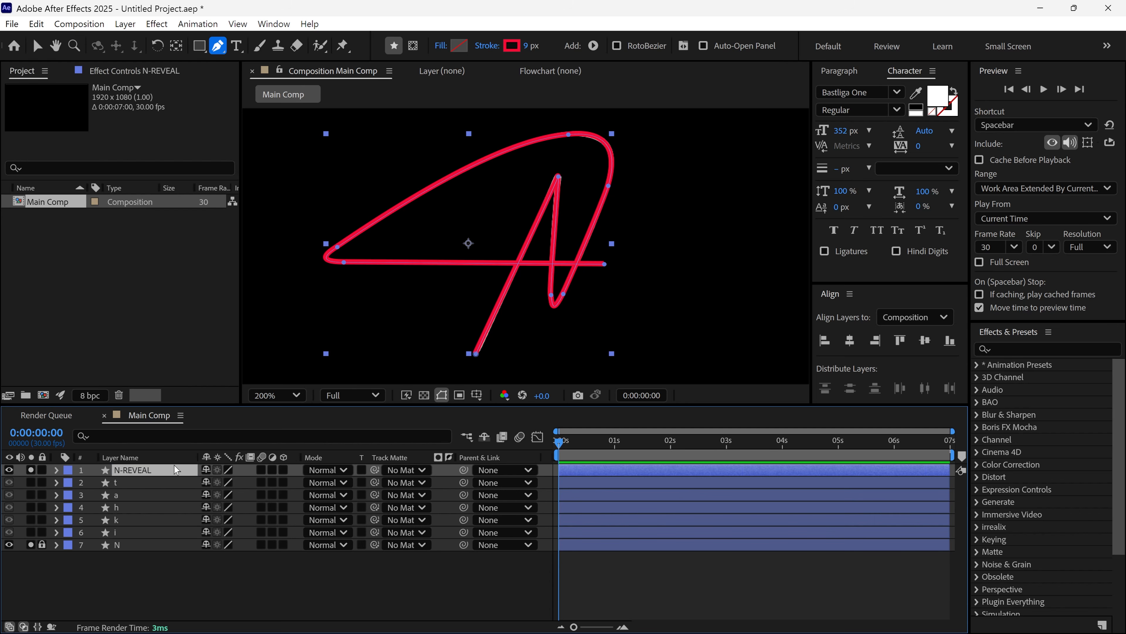
# Step: Find the stroke's Line Cap property on the N-REVEAL layer and set it to Round Cap
pyautogui.click(183, 434)
pyautogui.write('cap')
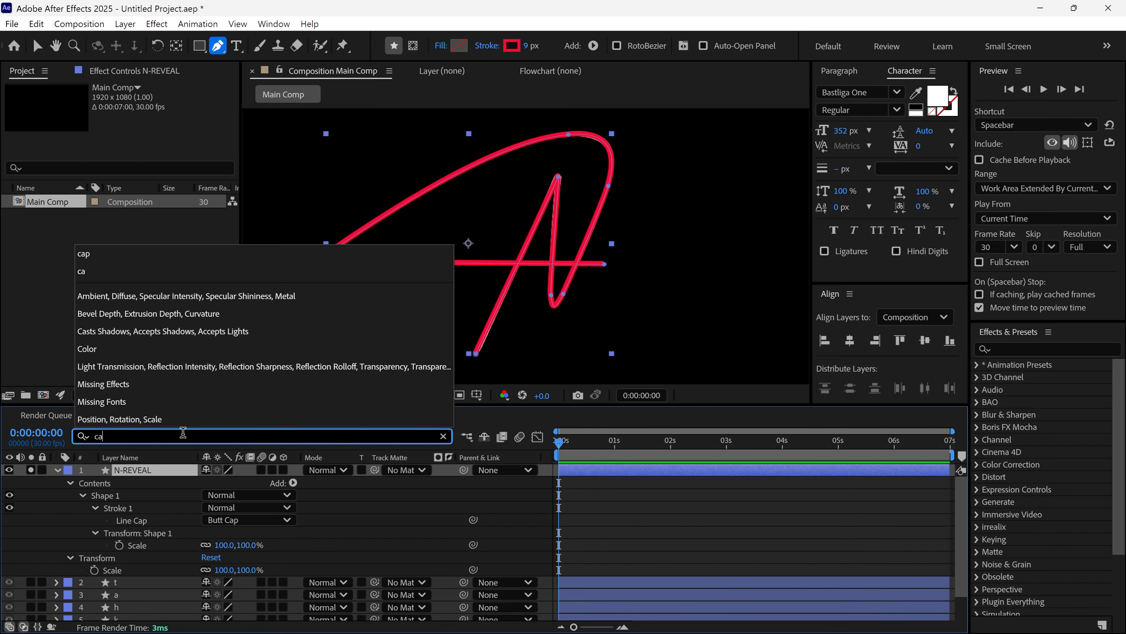
pyautogui.click(142, 526)
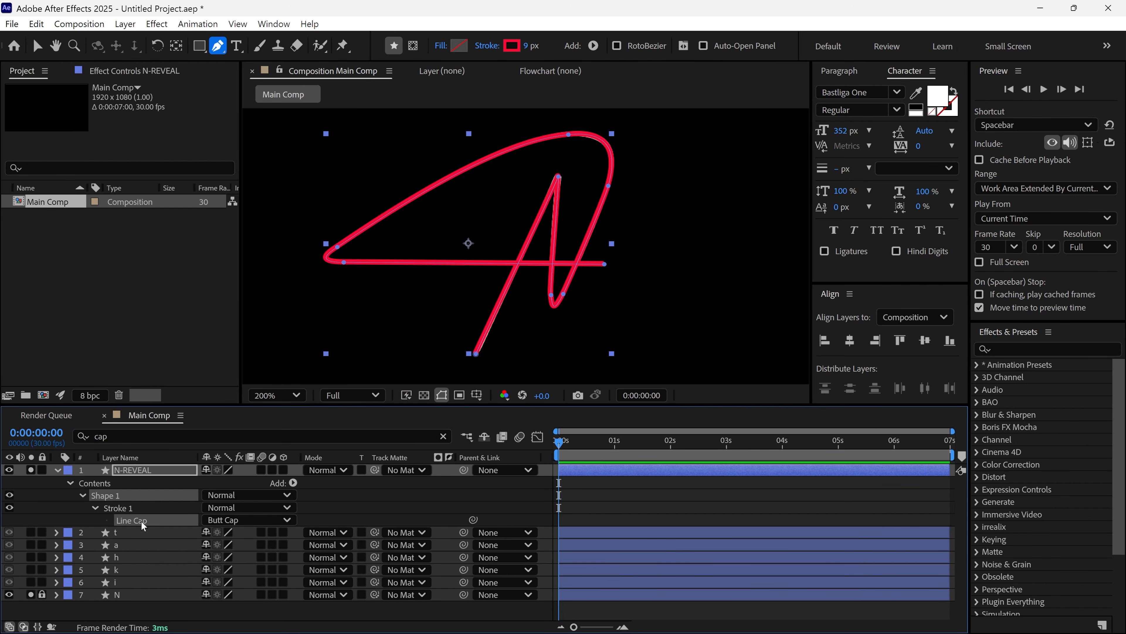
pyautogui.click(255, 527)
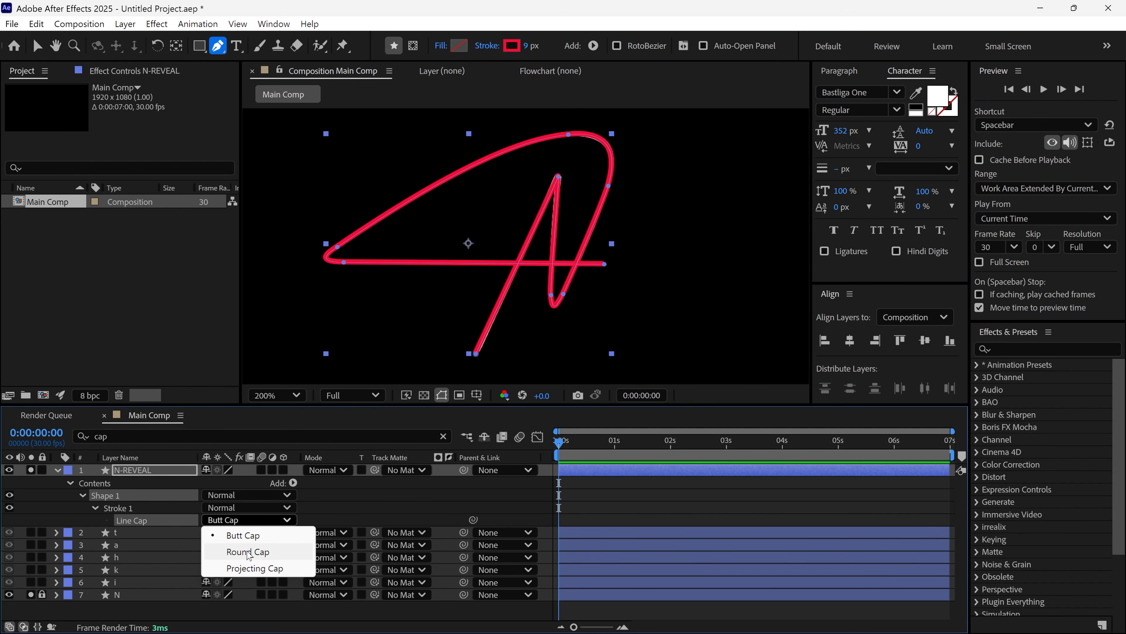
pyautogui.click(247, 551)
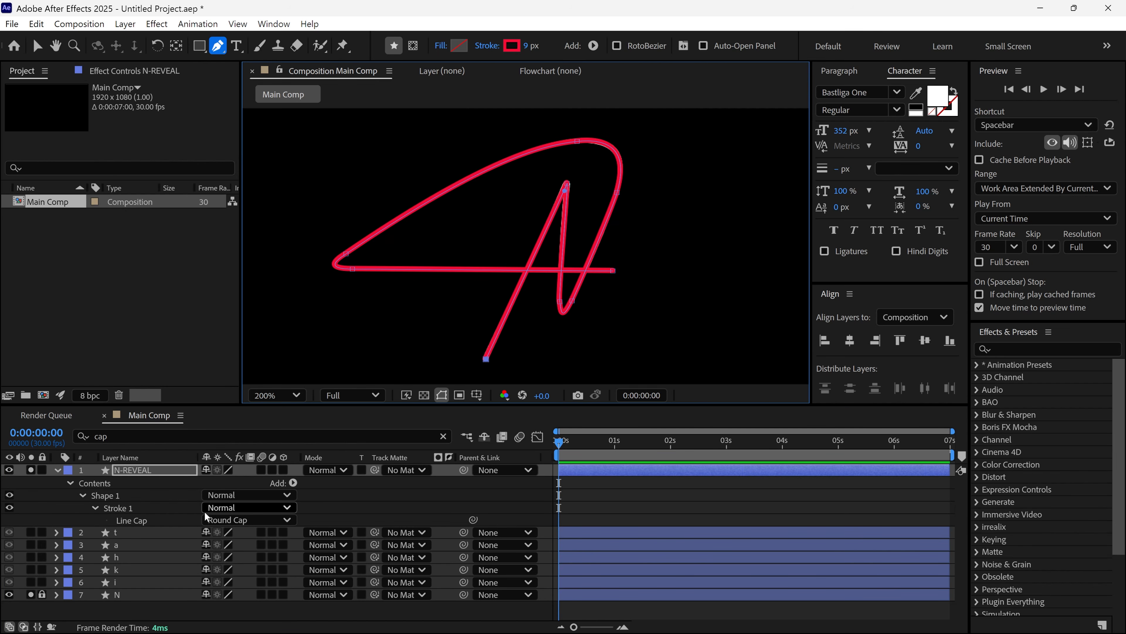
# Step: Add Trim Paths to the contents of the N-REVEAL layer
pyautogui.click(70, 483)
pyautogui.click(89, 483)
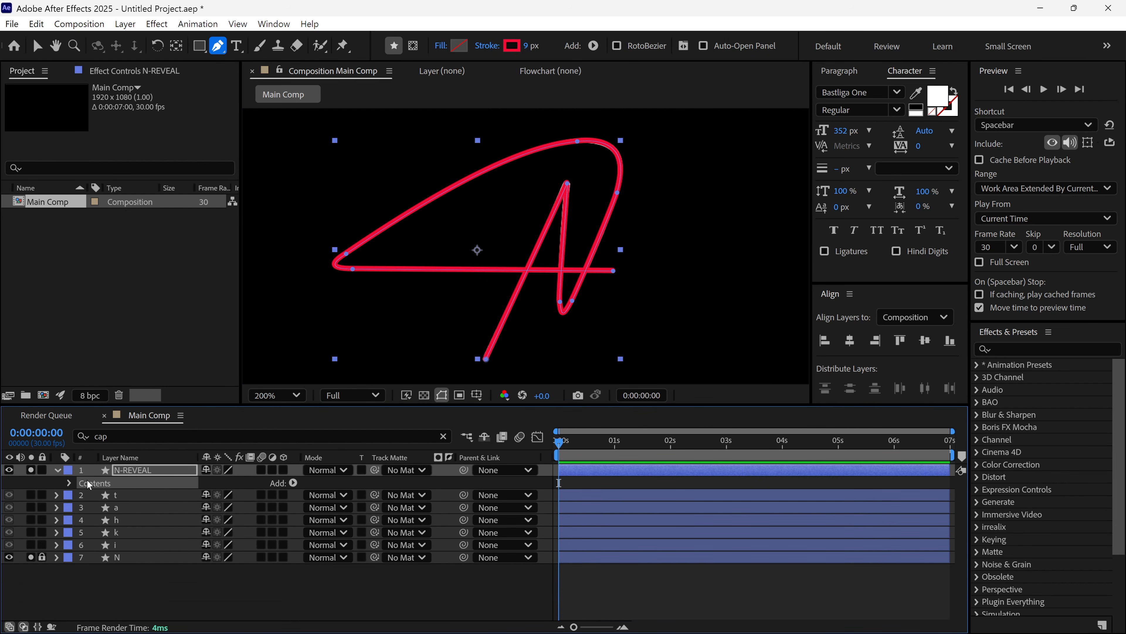
pyautogui.click(293, 482)
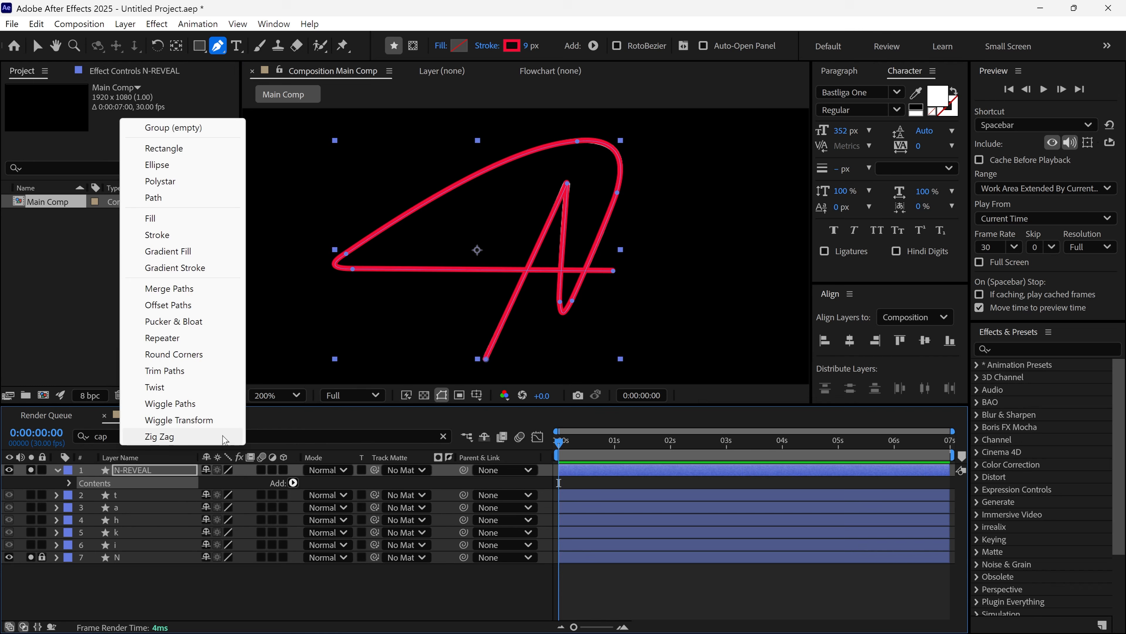
pyautogui.click(164, 371)
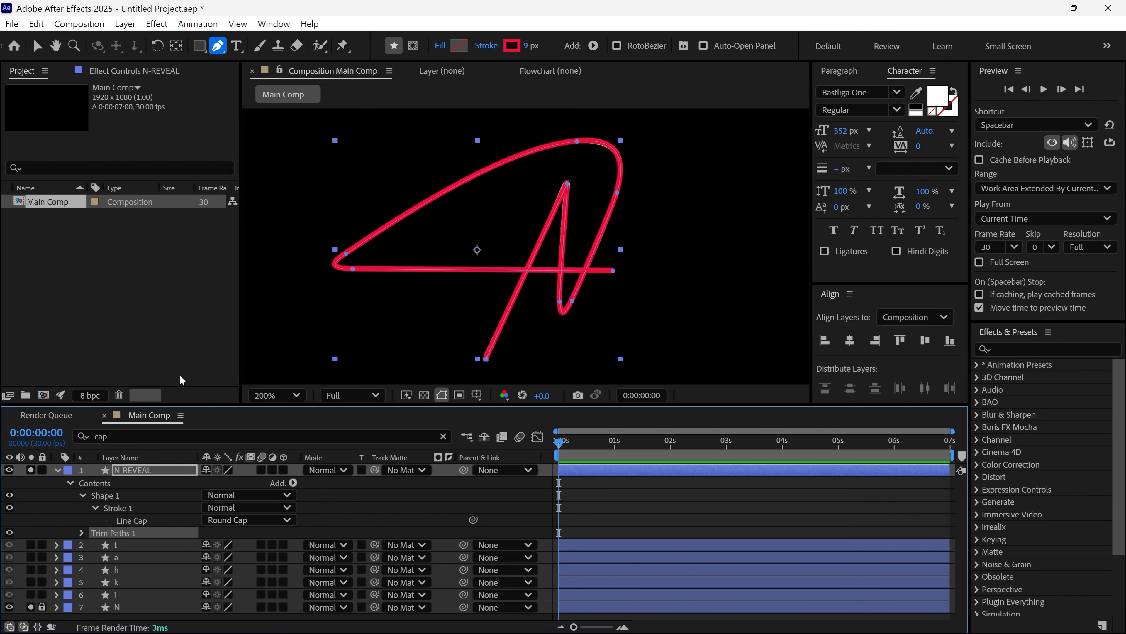
# Step: Keyframe the Trim Paths End value from 0% at 0 seconds to 100% at 1 second
pyautogui.click(82, 532)
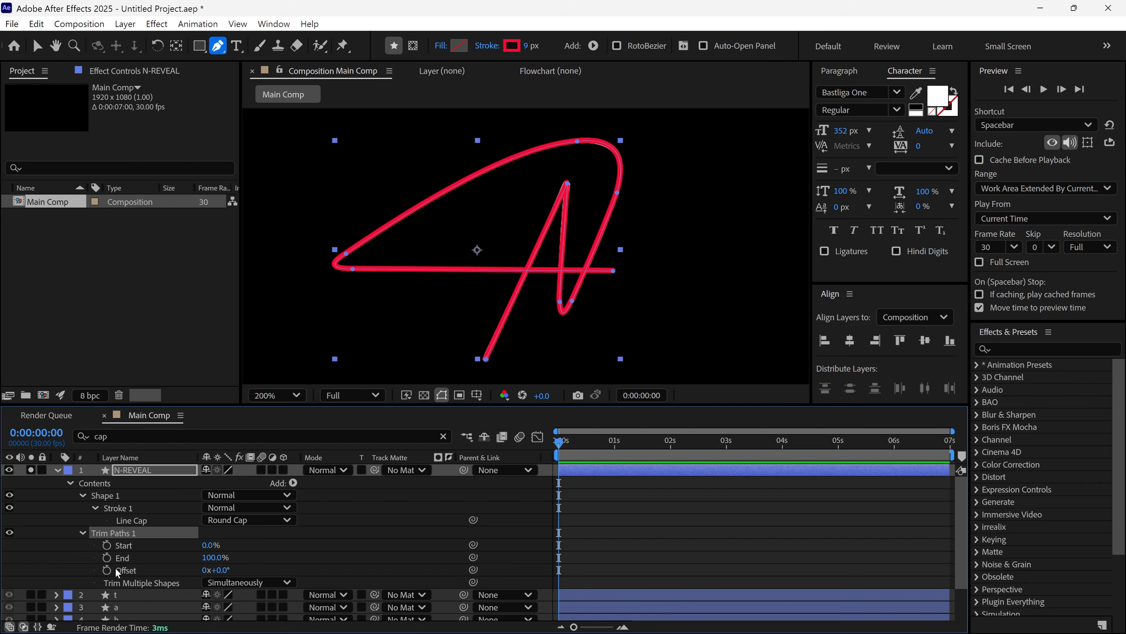
pyautogui.click(106, 557)
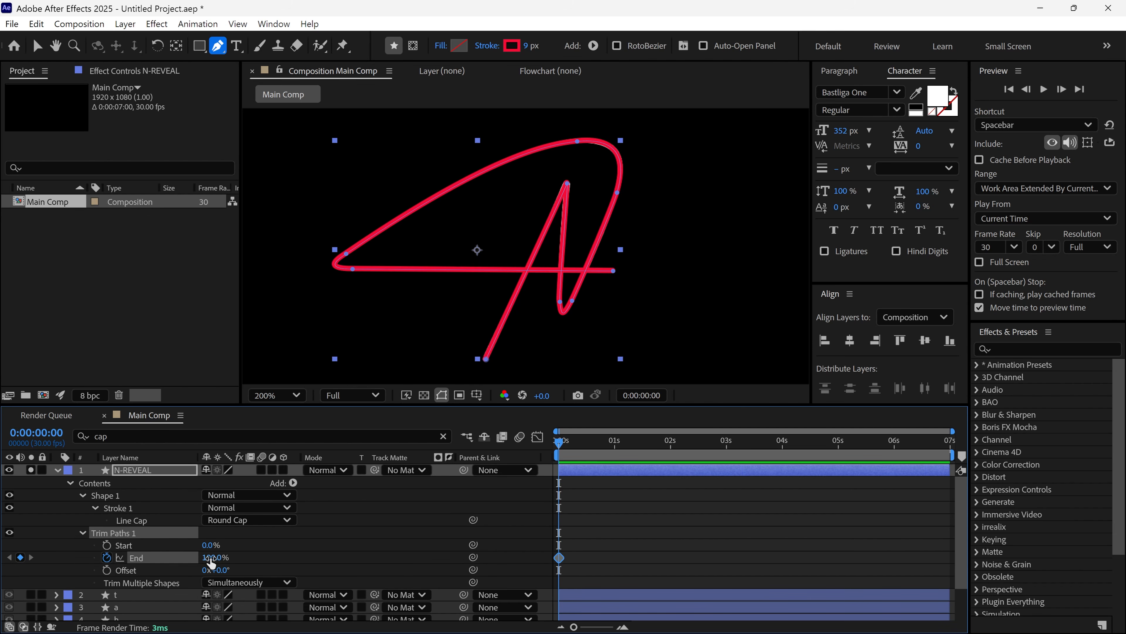
pyautogui.moveTo(208, 557); pyautogui.dragTo(129, 566)
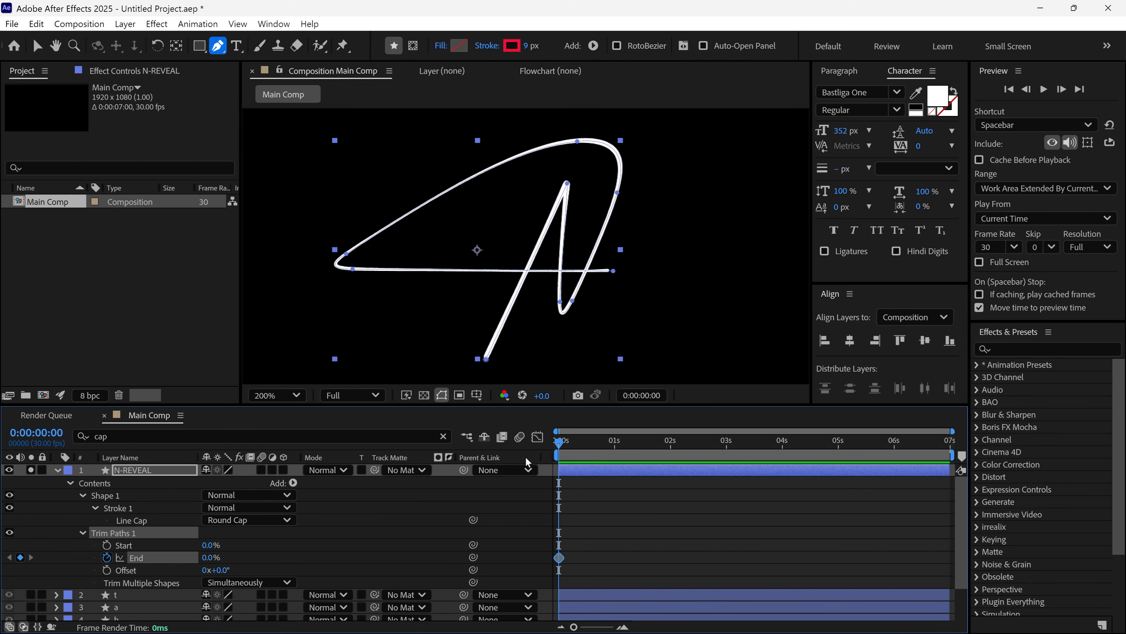
pyautogui.click(566, 442)
pyautogui.moveTo(571, 446); pyautogui.dragTo(614, 451)
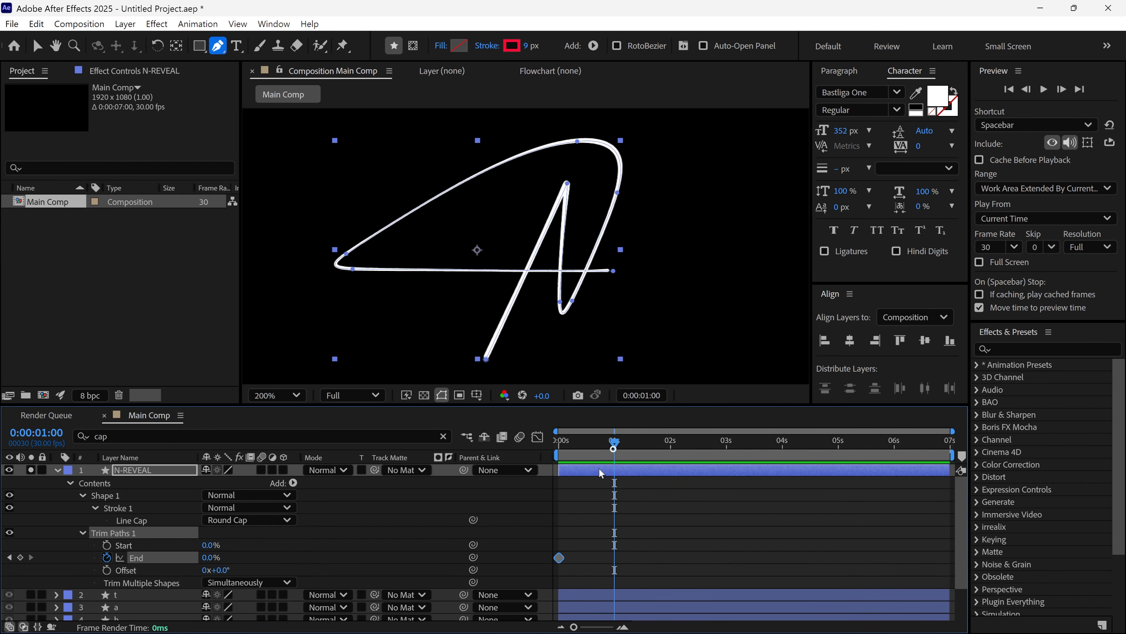
pyautogui.moveTo(215, 558); pyautogui.dragTo(315, 560)
# Step: Preview the N stroke animation from the start and return to the first frame
pyautogui.press('Home')
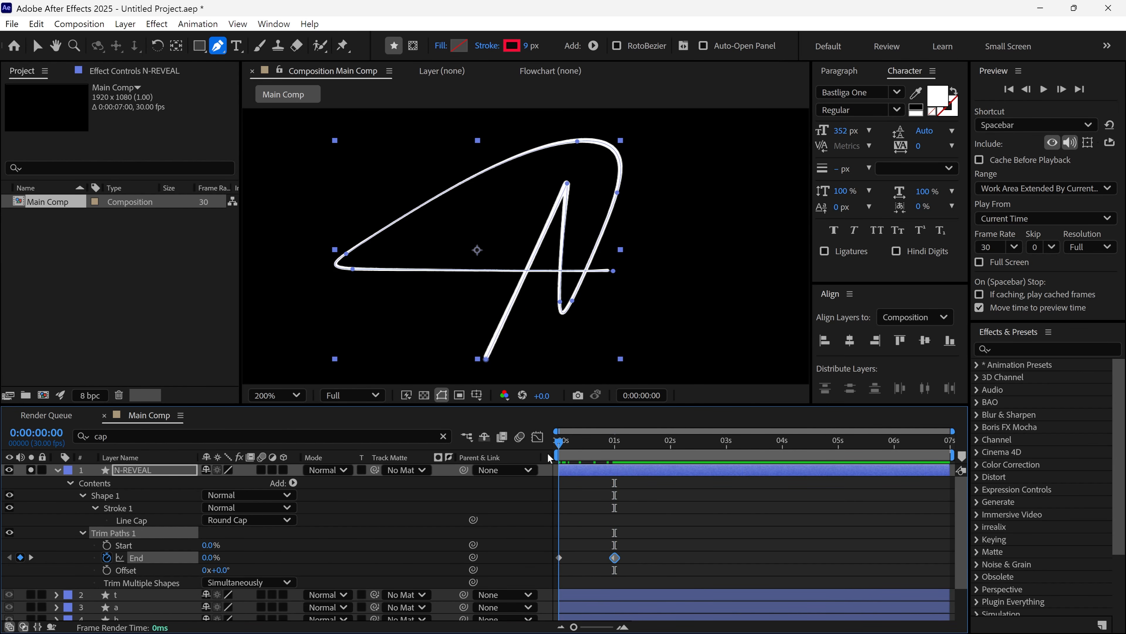
pyautogui.press('space')
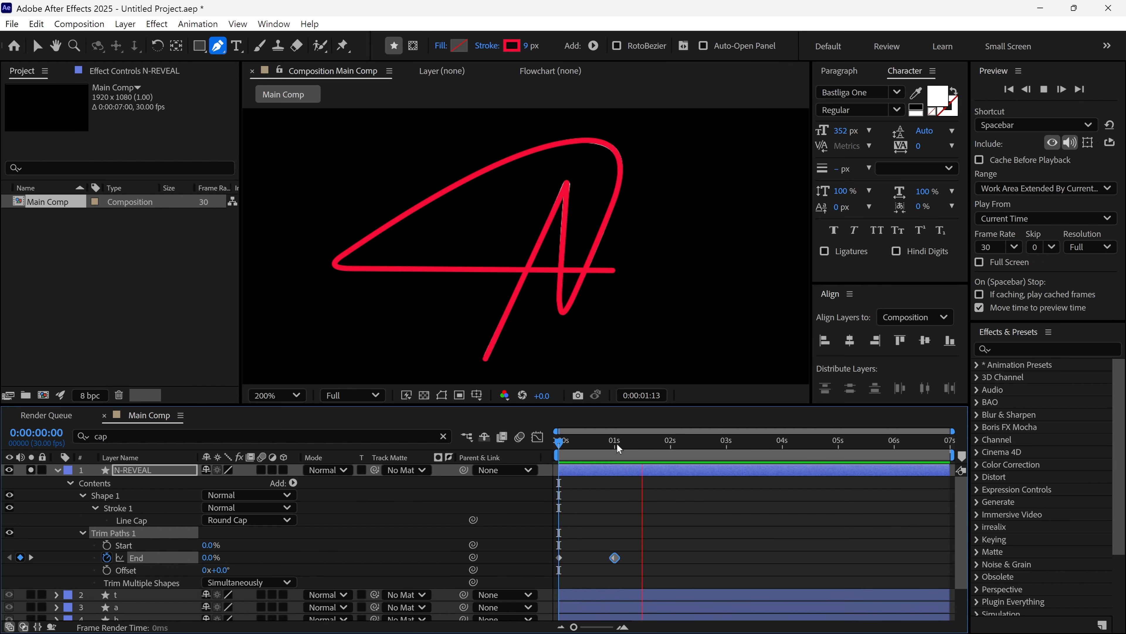
pyautogui.moveTo(620, 442); pyautogui.dragTo(543, 462)
# Step: Apply Easy Ease to the End keyframe at 0 seconds
pyautogui.moveTo(576, 531); pyautogui.dragTo(547, 573)
pyautogui.rightClick(560, 558)
pyautogui.moveTo(722, 550)
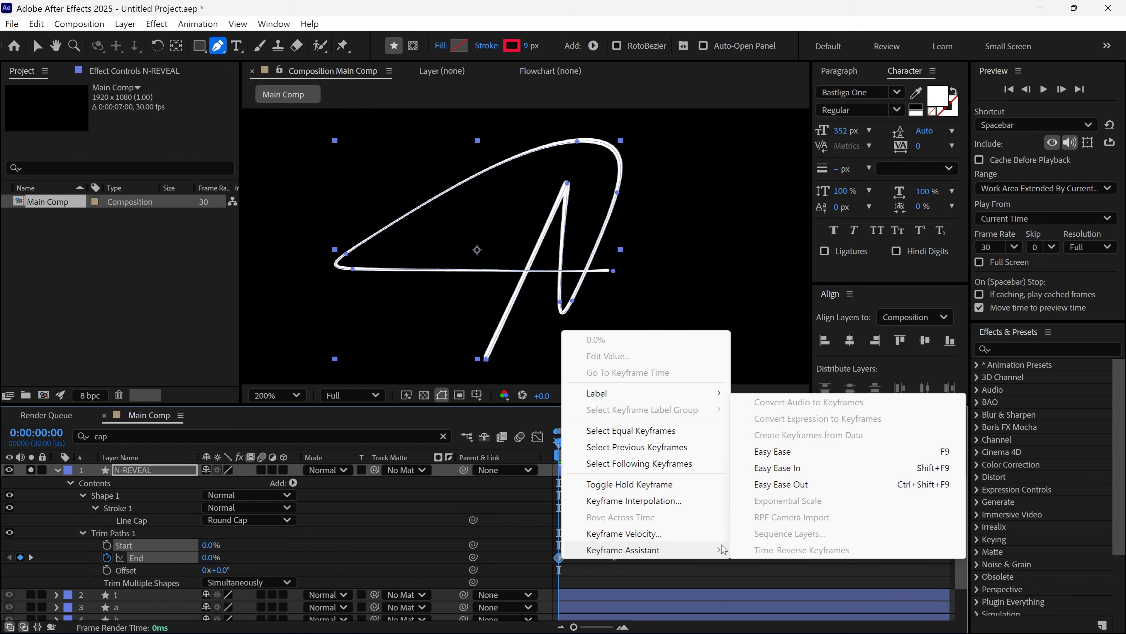
pyautogui.click(760, 455)
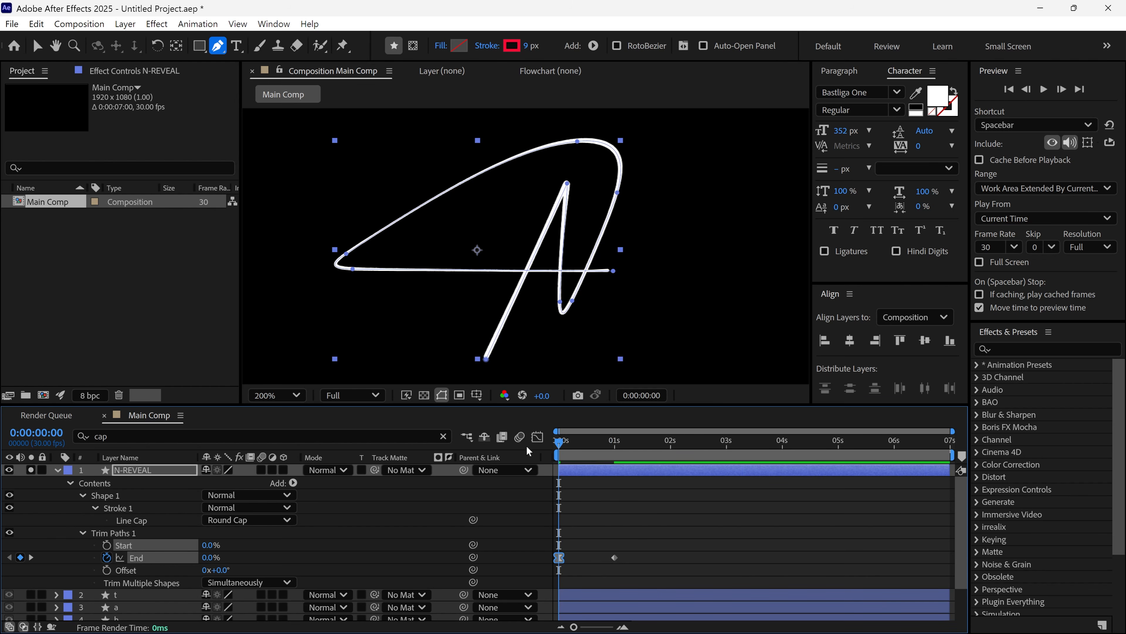
# Step: Show the End speed graph and shorten the work area to end just past 1.5 seconds
pyautogui.click(537, 436)
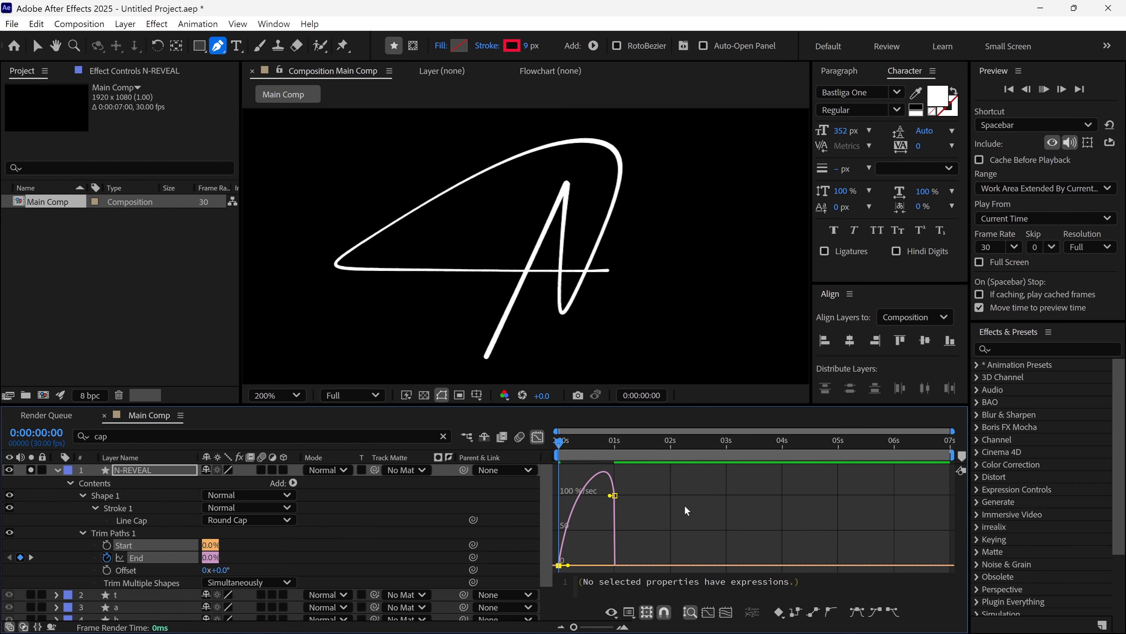
pyautogui.press('space')
pyautogui.press('n')
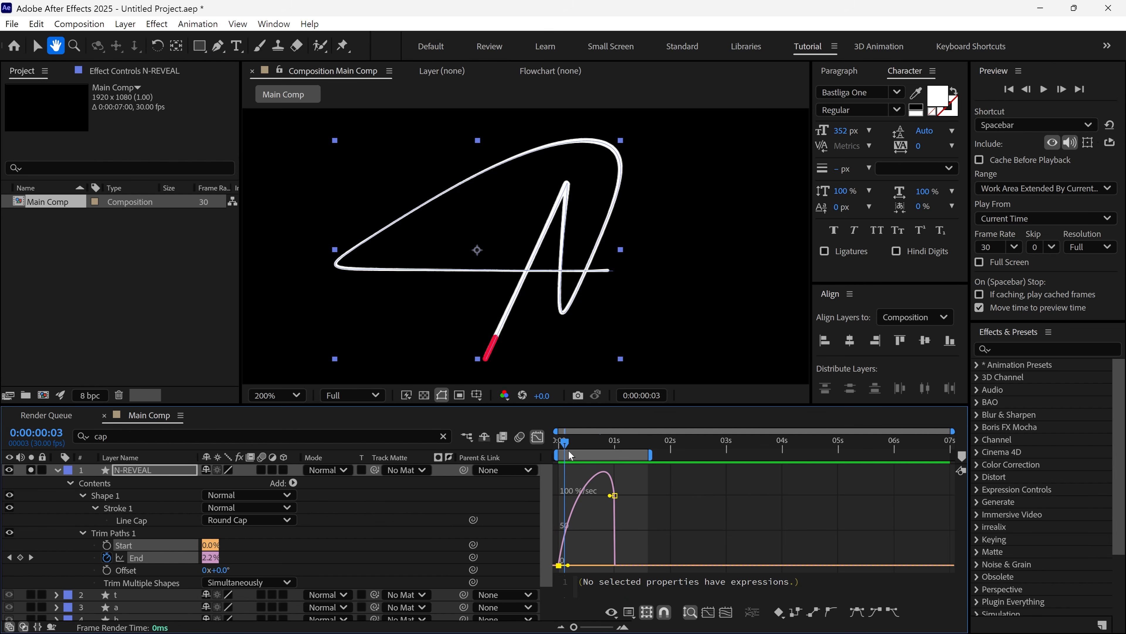
# Step: Add an End keyframe at 0:00:00:14, where the stroke has rounded the N's lower bend
pyautogui.moveTo(571, 456); pyautogui.dragTo(589, 459)
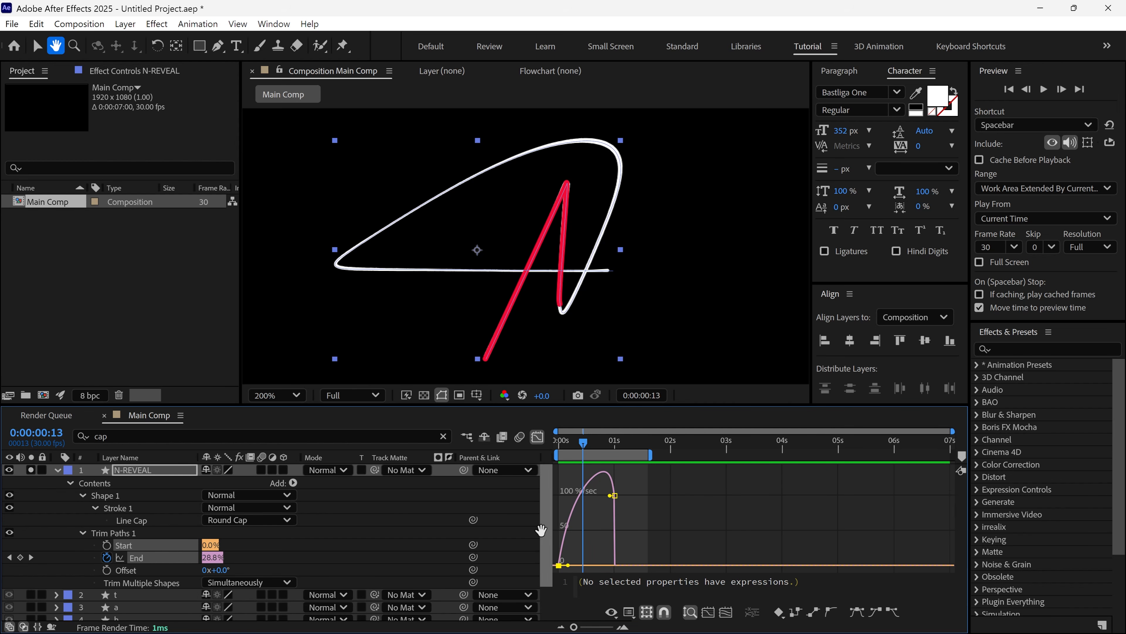
pyautogui.press('pagedown')
pyautogui.press('v')
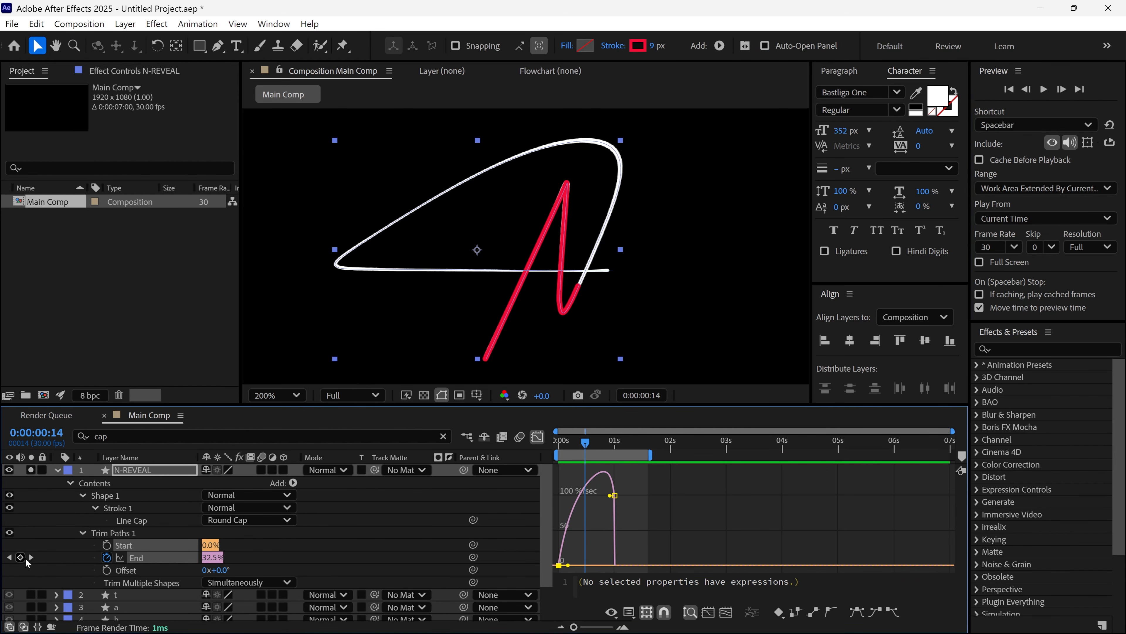
pyautogui.click(20, 557)
pyautogui.hotkey('ctrl', 'z')
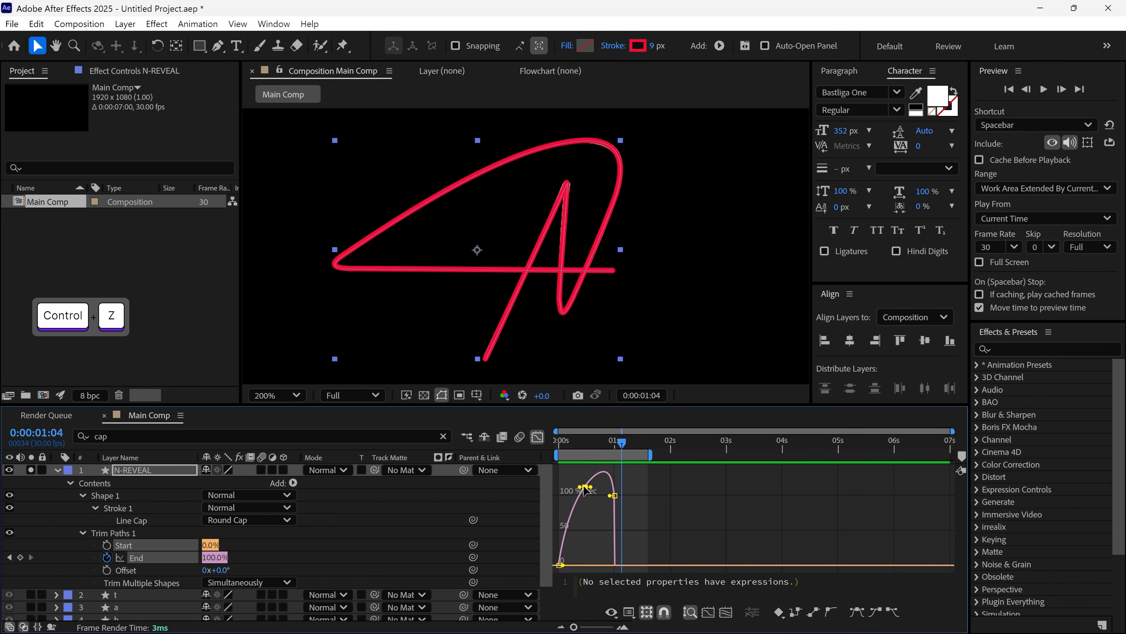
# Step: Turn on Continuous (Lock Outgoing to Incoming) in the velocity settings of the End keyframe at 0:00:00:14
pyautogui.doubleClick(585, 486)
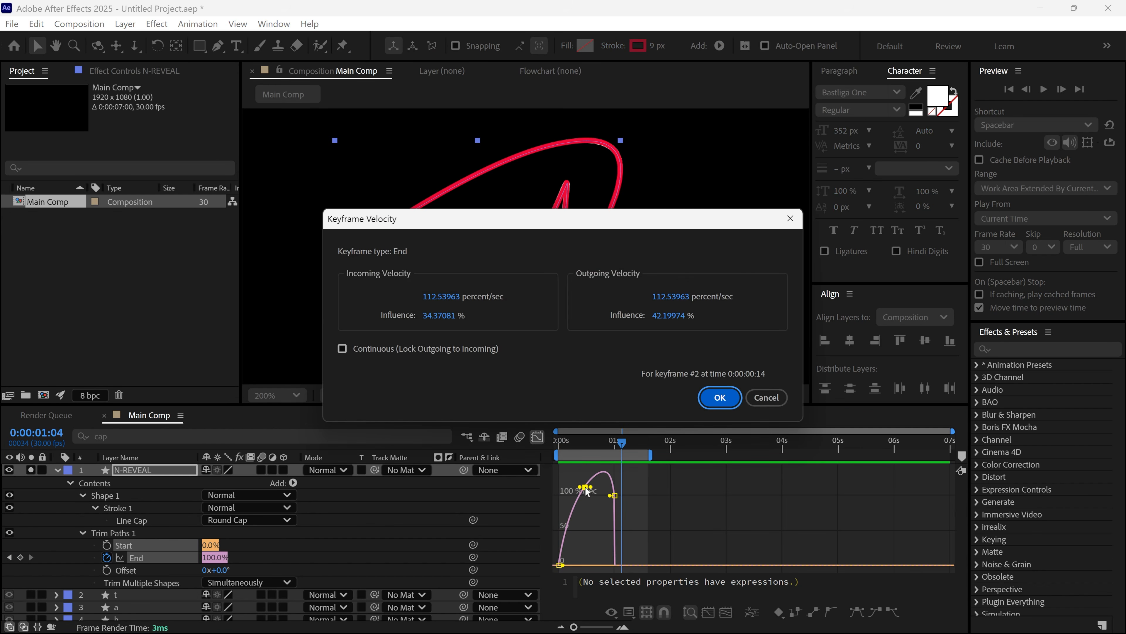
pyautogui.click(368, 347)
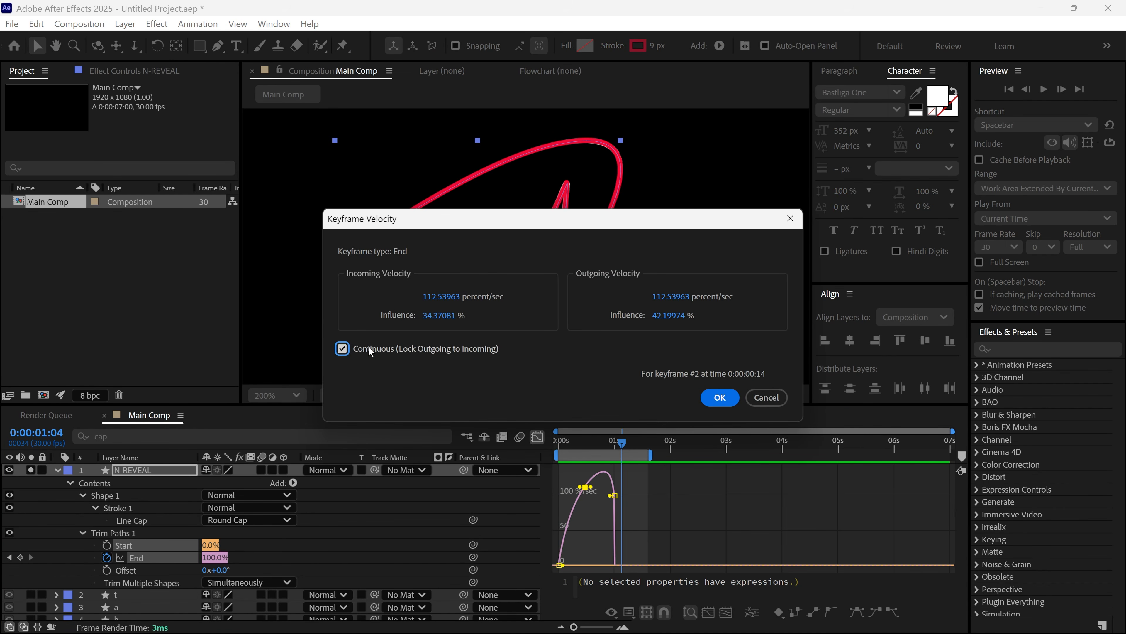
pyautogui.click(720, 397)
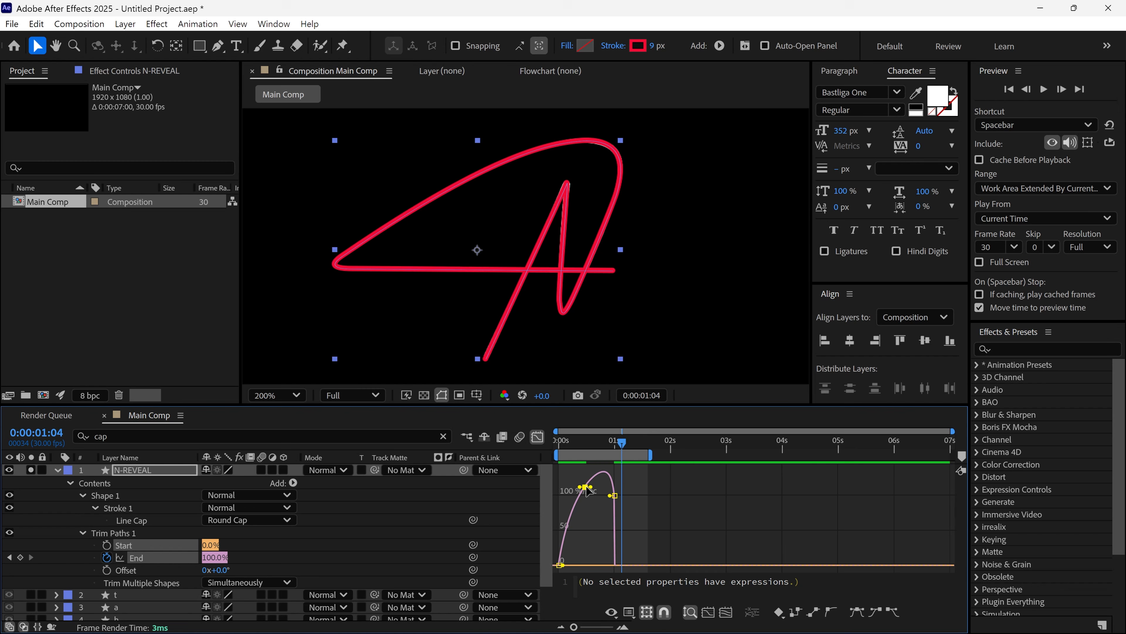
# Step: Lower the middle End keyframe's speed to about 50 %/sec, lengthen its influence handles in the speed graph, and preview the N
pyautogui.moveTo(586, 486); pyautogui.dragTo(587, 535)
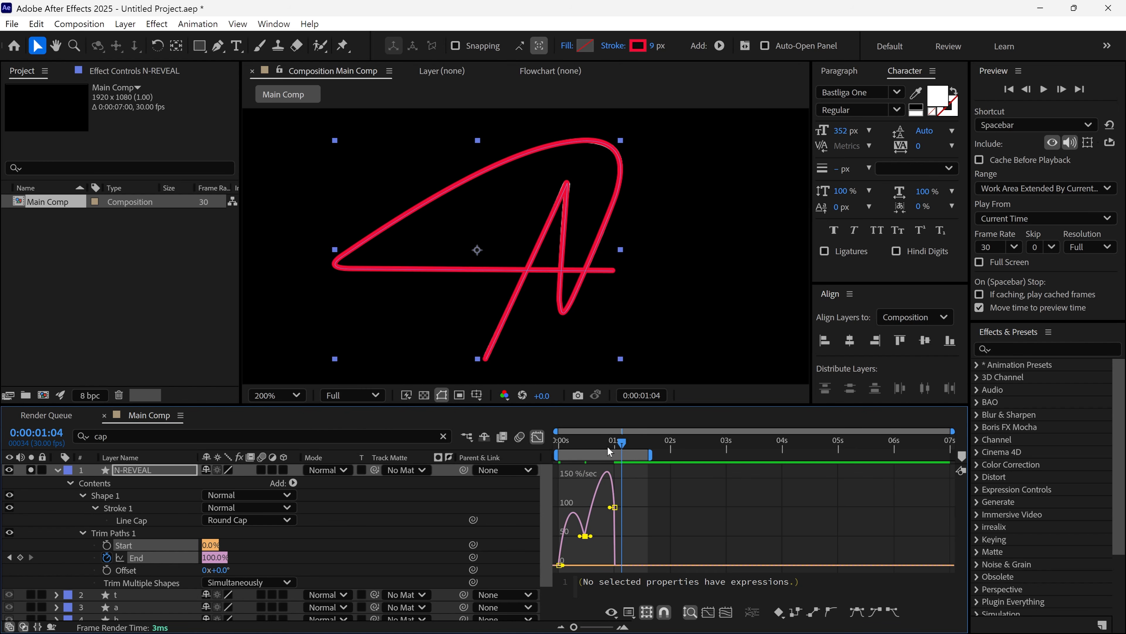
pyautogui.press('space')
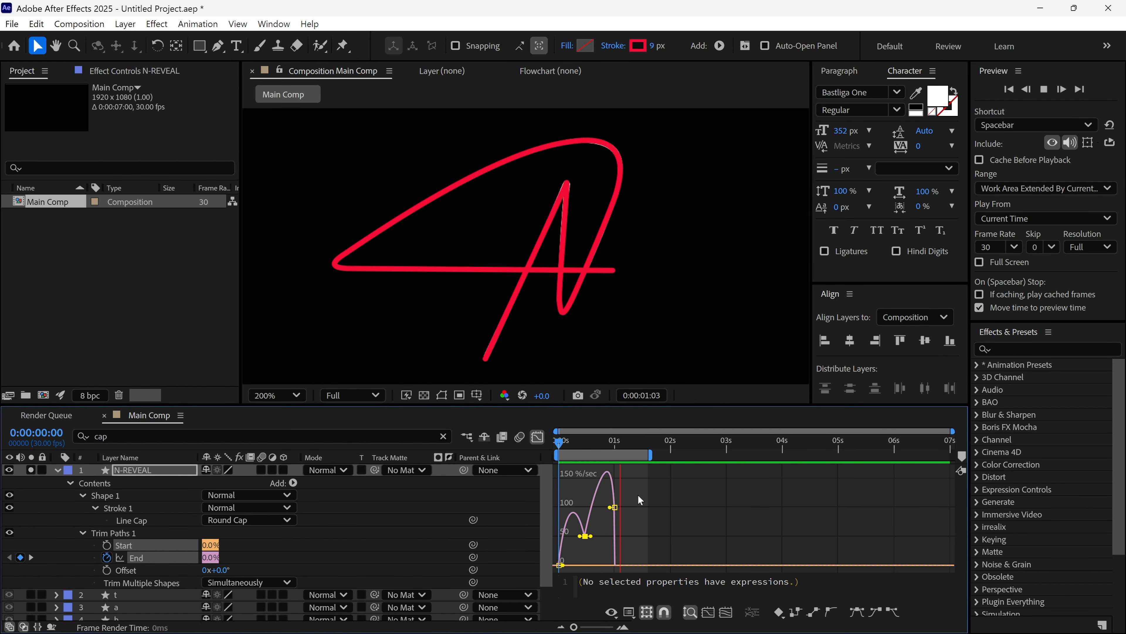
pyautogui.press('space')
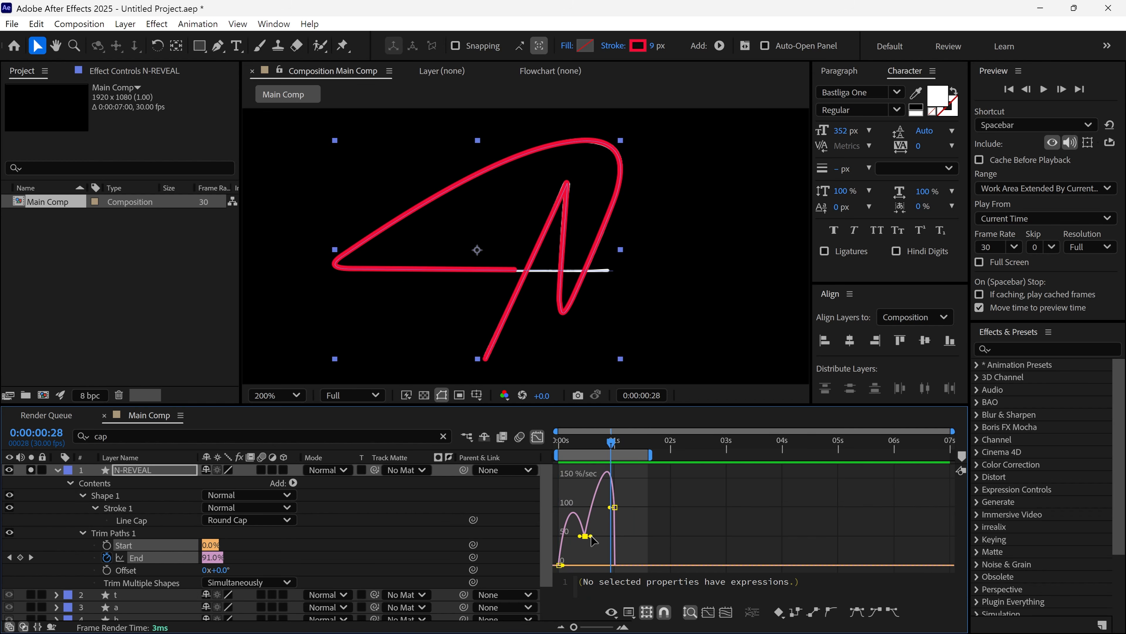
pyautogui.moveTo(591, 538); pyautogui.dragTo(597, 538)
pyautogui.press('space')
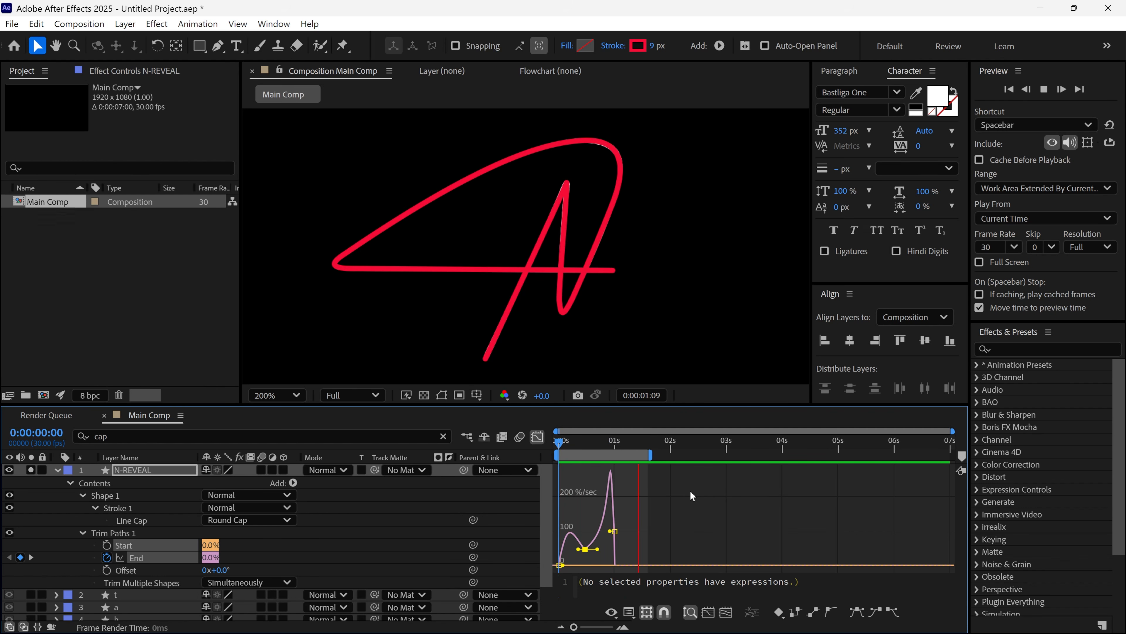
pyautogui.press('space')
pyautogui.press(',')
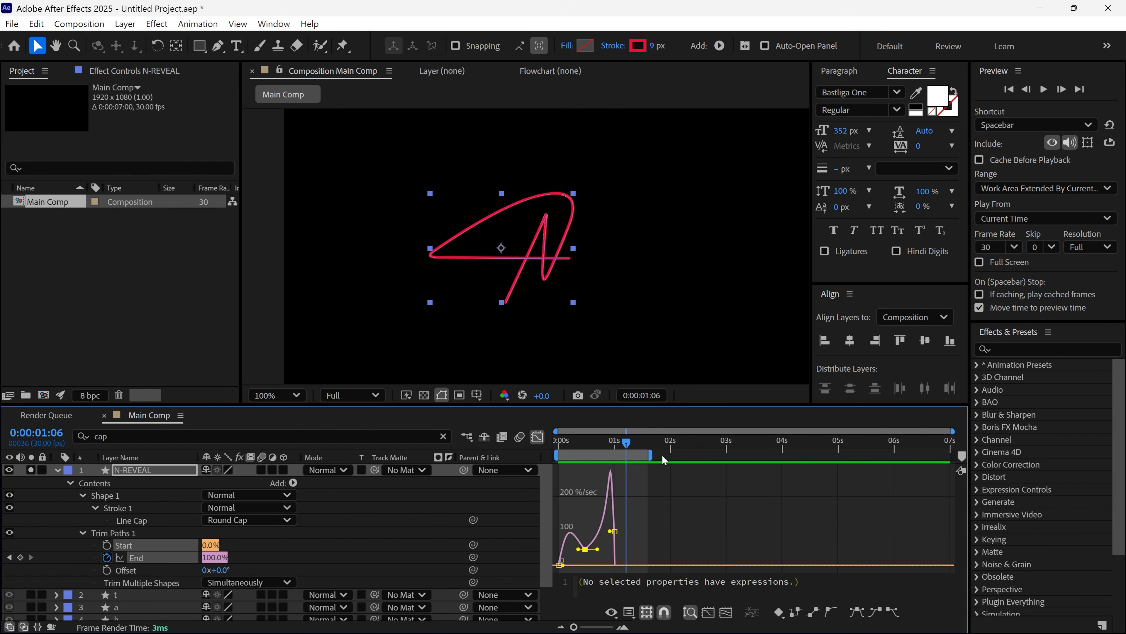
# Step: Close the graph view, move the N-REVEAL layer directly above the N layer, and unlock N
pyautogui.click(537, 439)
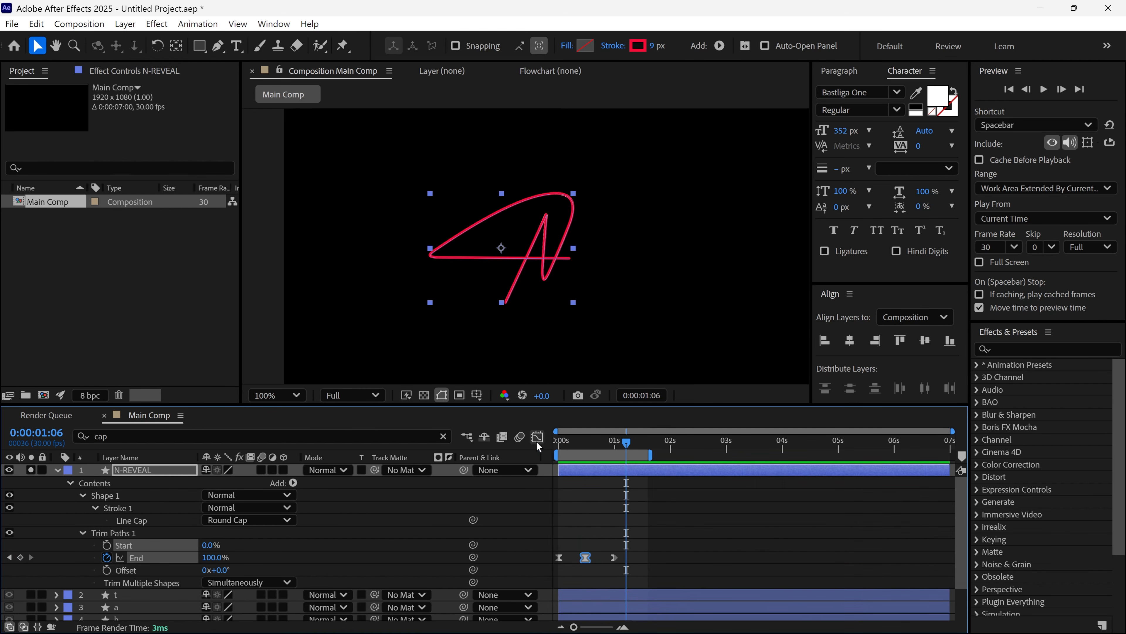
pyautogui.click(55, 471)
pyautogui.moveTo(157, 473); pyautogui.dragTo(152, 536)
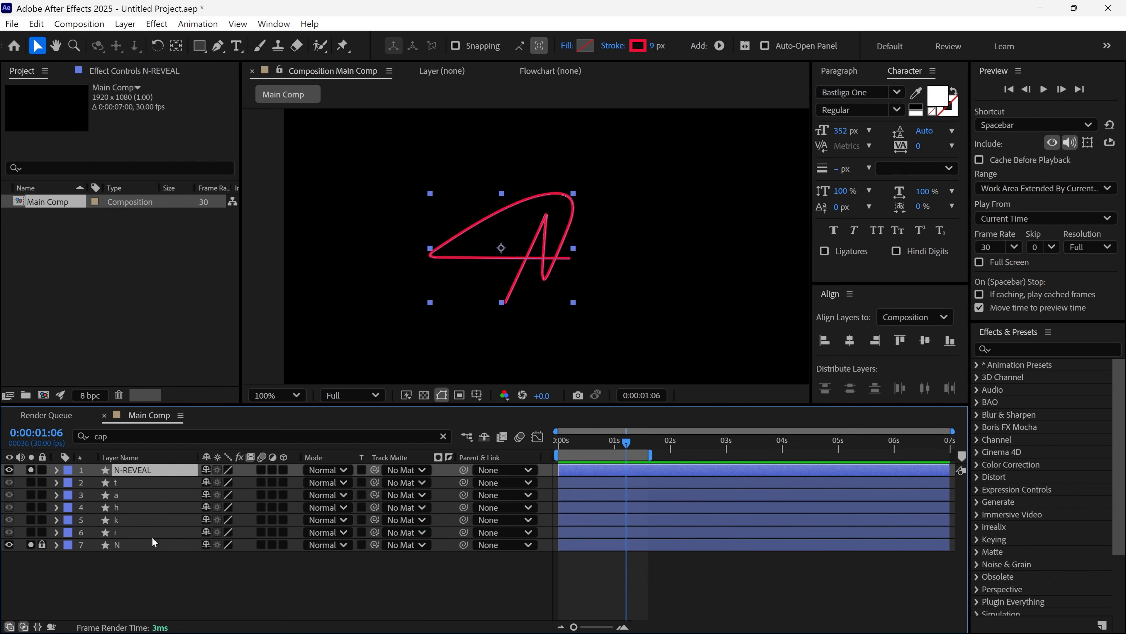
pyautogui.click(44, 544)
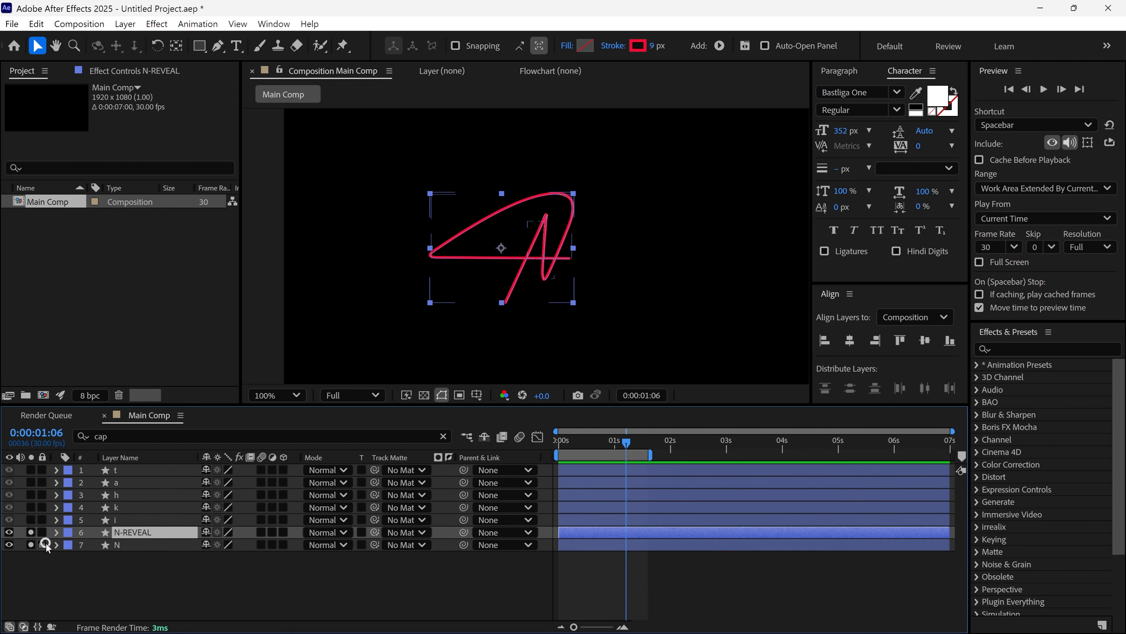
# Step: Set N-REVEAL as the track matte of the N layer
pyautogui.click(156, 544)
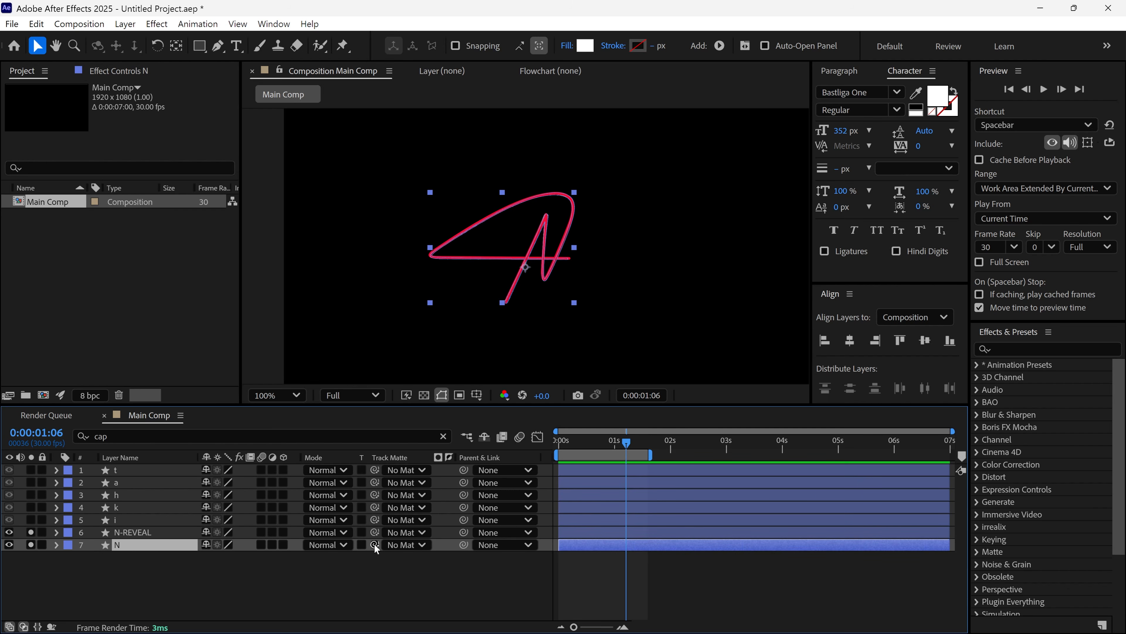
pyautogui.click(401, 545)
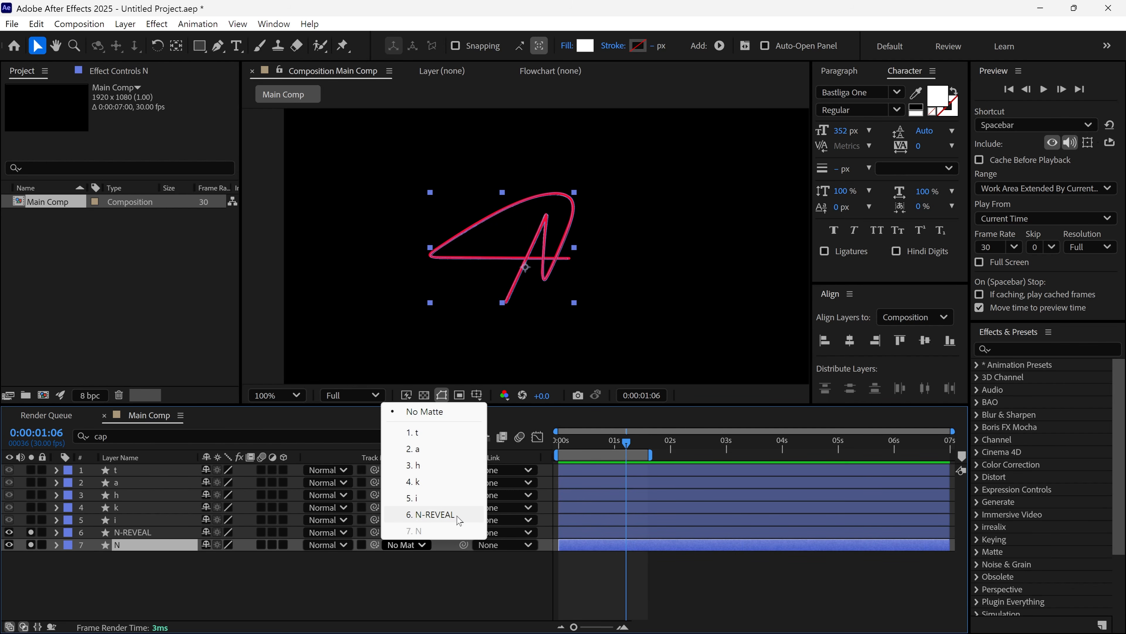
pyautogui.click(376, 545)
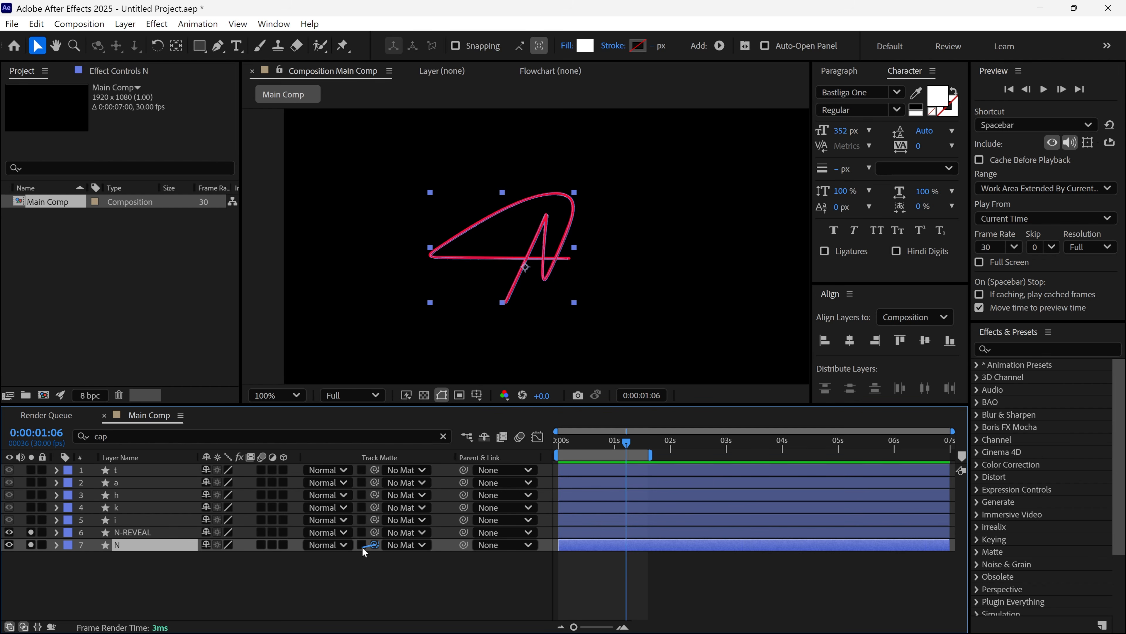
pyautogui.moveTo(374, 544); pyautogui.dragTo(142, 540)
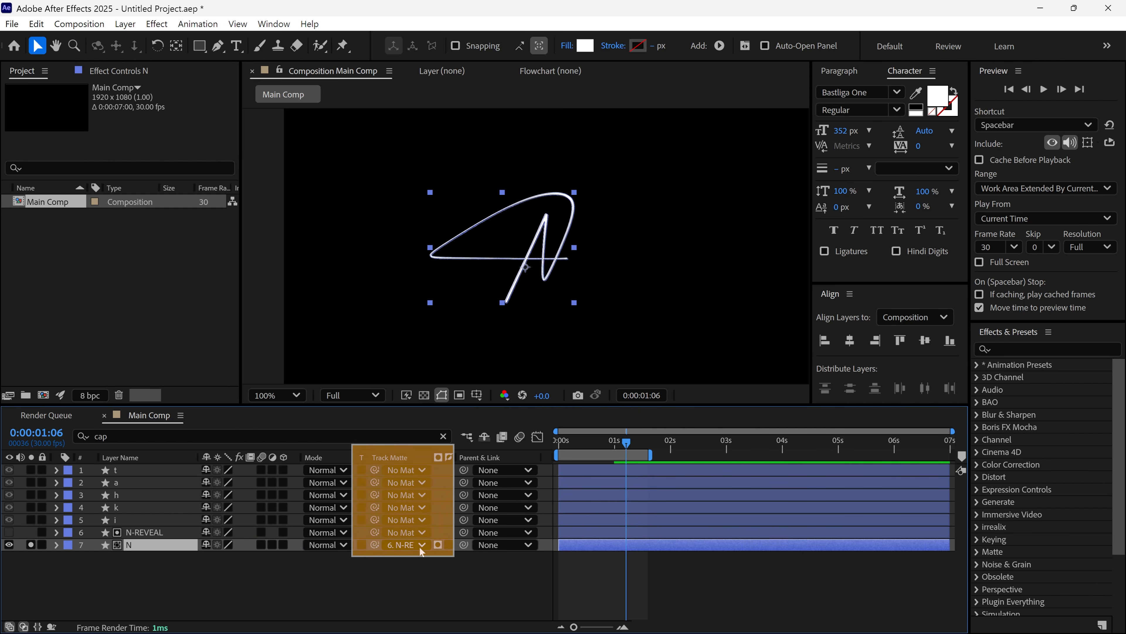
# Step: Toggle the Mode and Track Matte columns off and back on
pyautogui.click(23, 625)
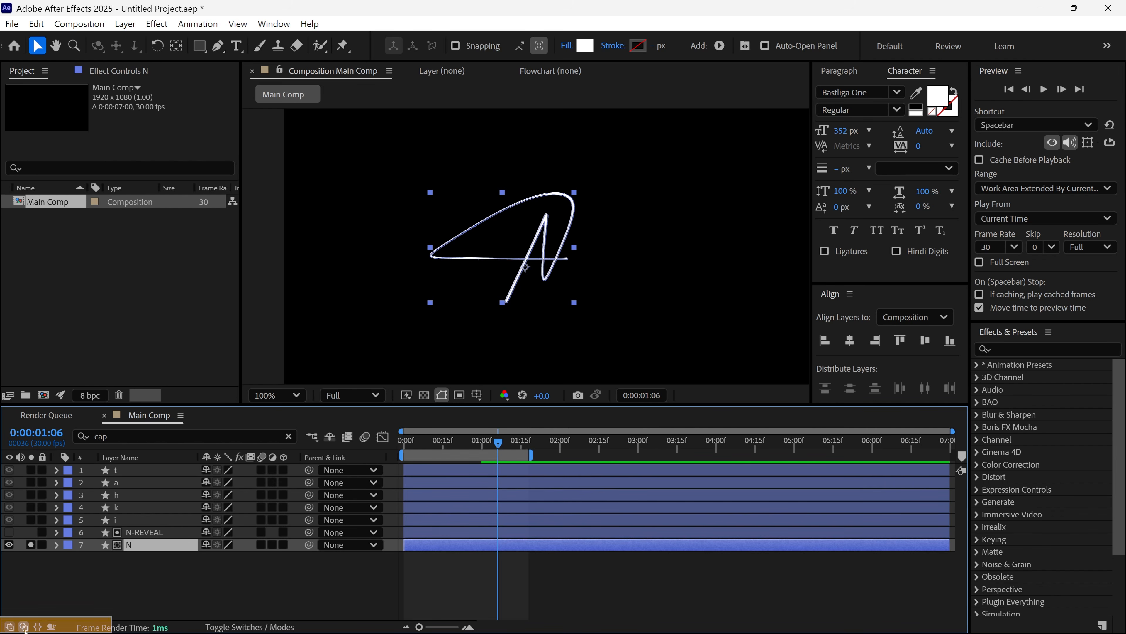
pyautogui.click(23, 625)
pyautogui.click(23, 625)
pyautogui.click(23, 626)
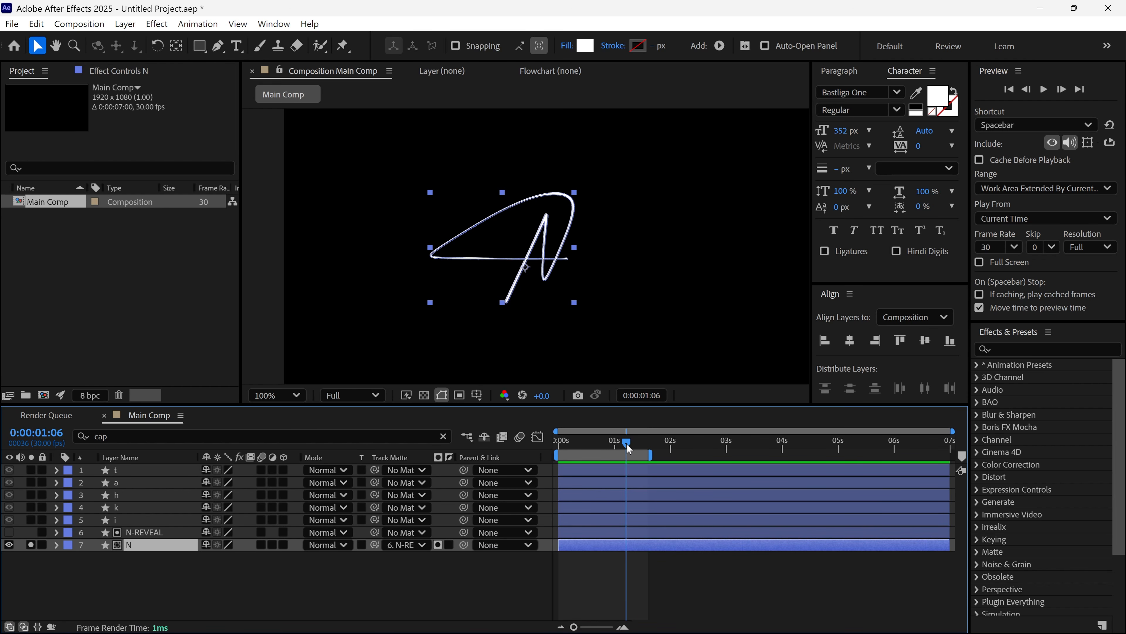
# Step: Preview the matted N reveal from the first frame
pyautogui.moveTo(626, 444); pyautogui.dragTo(535, 463)
pyautogui.press('space')
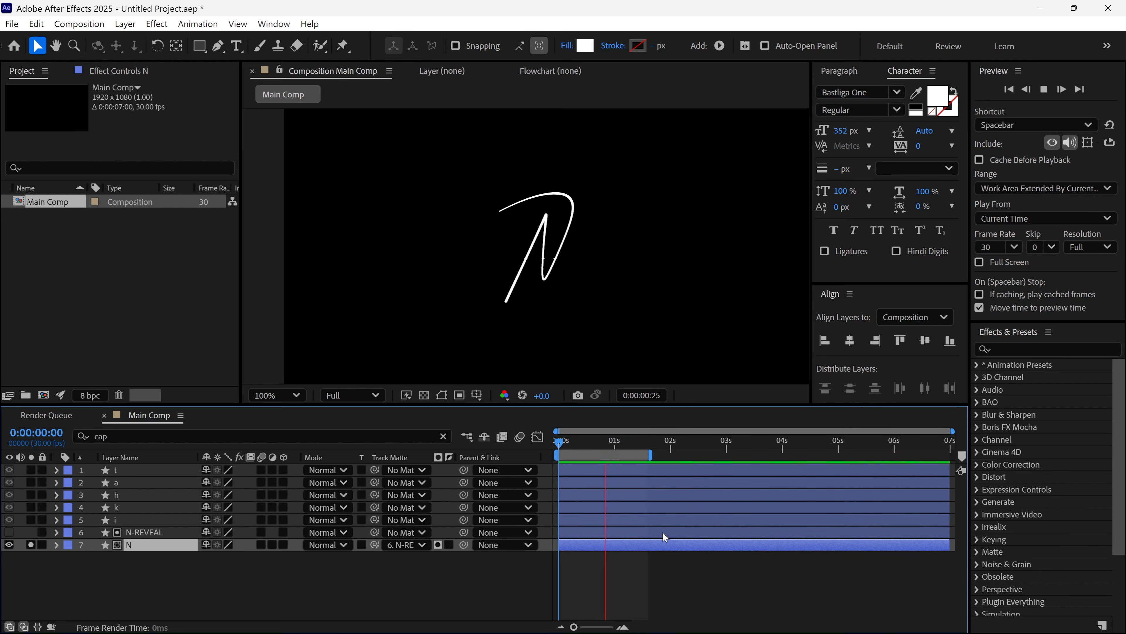
# Step: Move N-REVEAL's last End keyframe to about 0:00:01:04 and inspect the N's strokes at 0:00:00:16
pyautogui.click(663, 532)
pyautogui.press('u')
pyautogui.scroll(1, 533, 265)
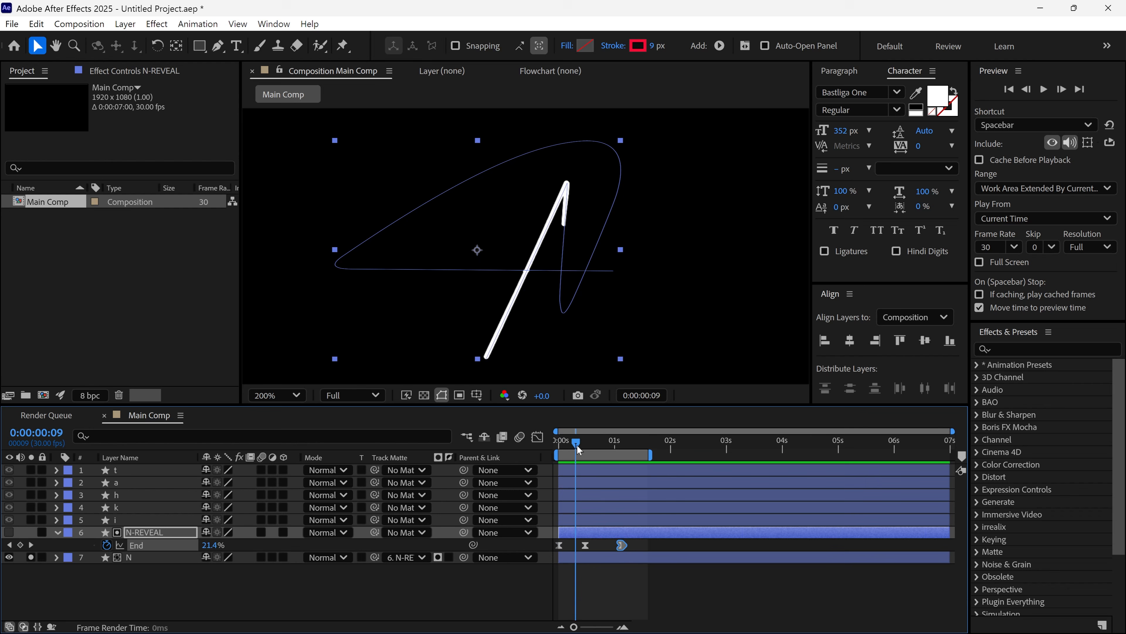
pyautogui.moveTo(577, 445); pyautogui.dragTo(604, 449)
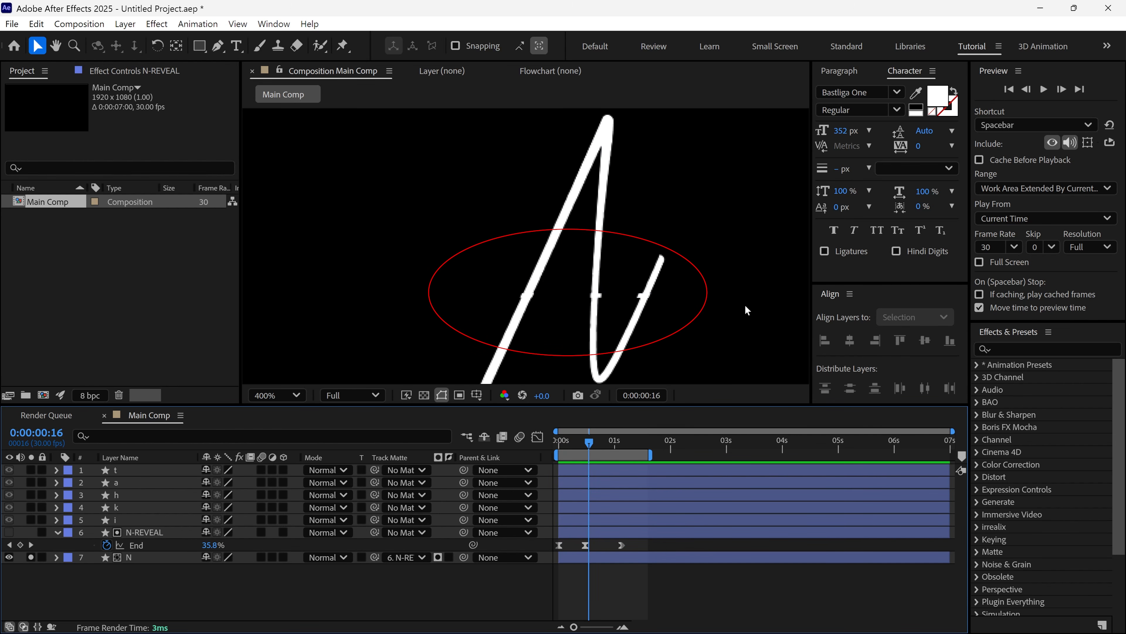
pyautogui.scroll(-1, 707, 312)
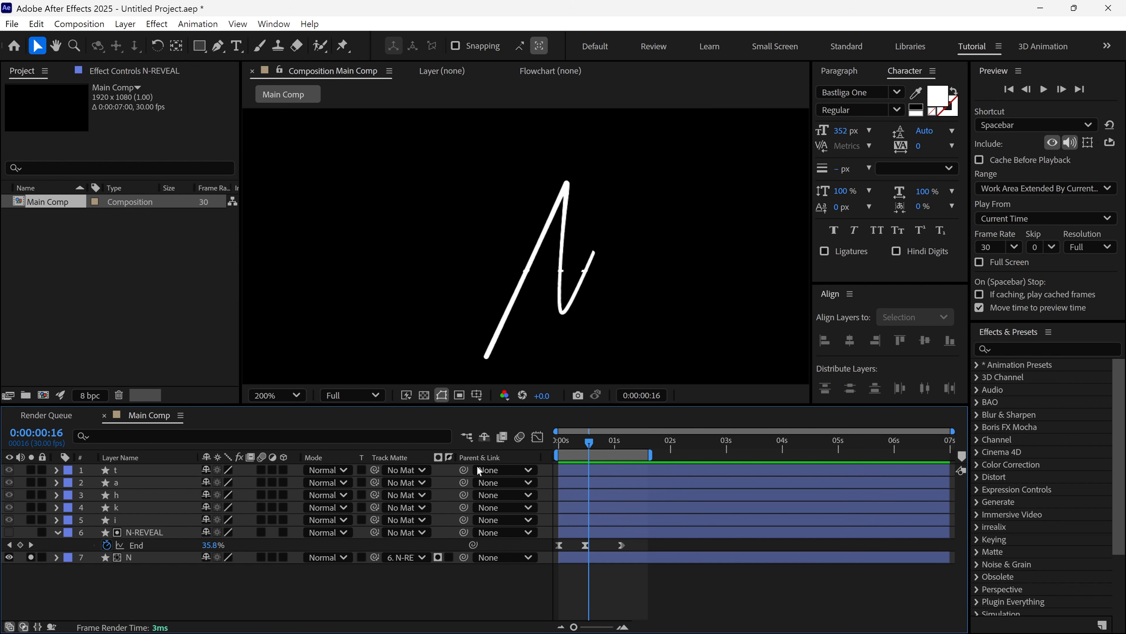
# Step: Pre-compose the N and N-REVEAL layers as N, moving all attributes into the new composition, and solo the resulting layer
pyautogui.click(57, 533)
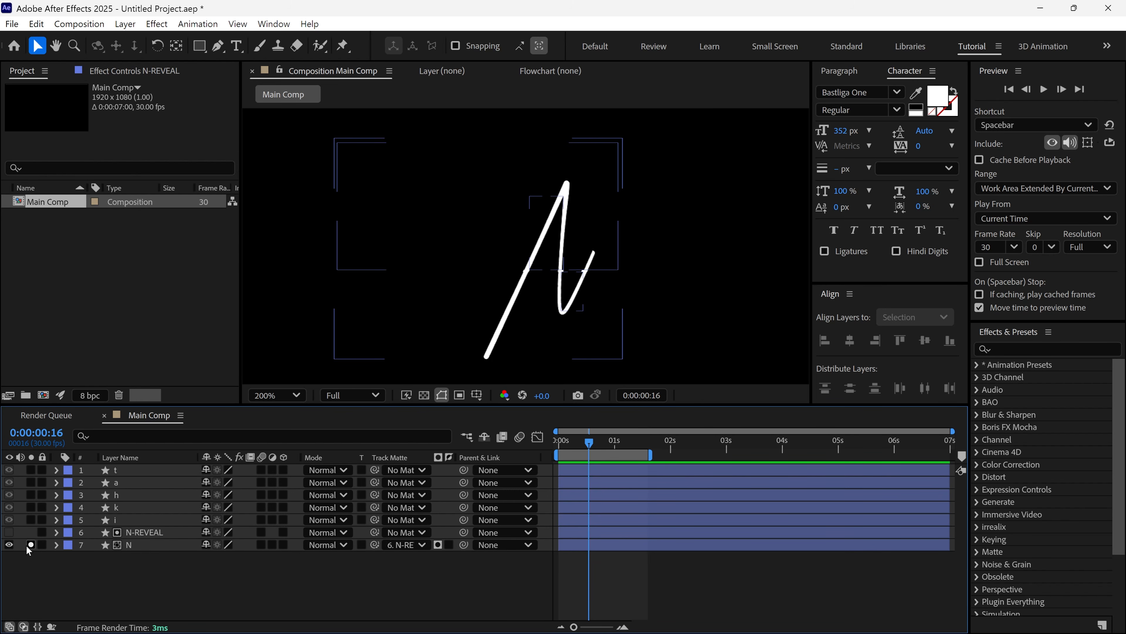
pyautogui.click(153, 547)
pyautogui.keyDown('shift'); pyautogui.click(142, 532); pyautogui.keyUp('shift')
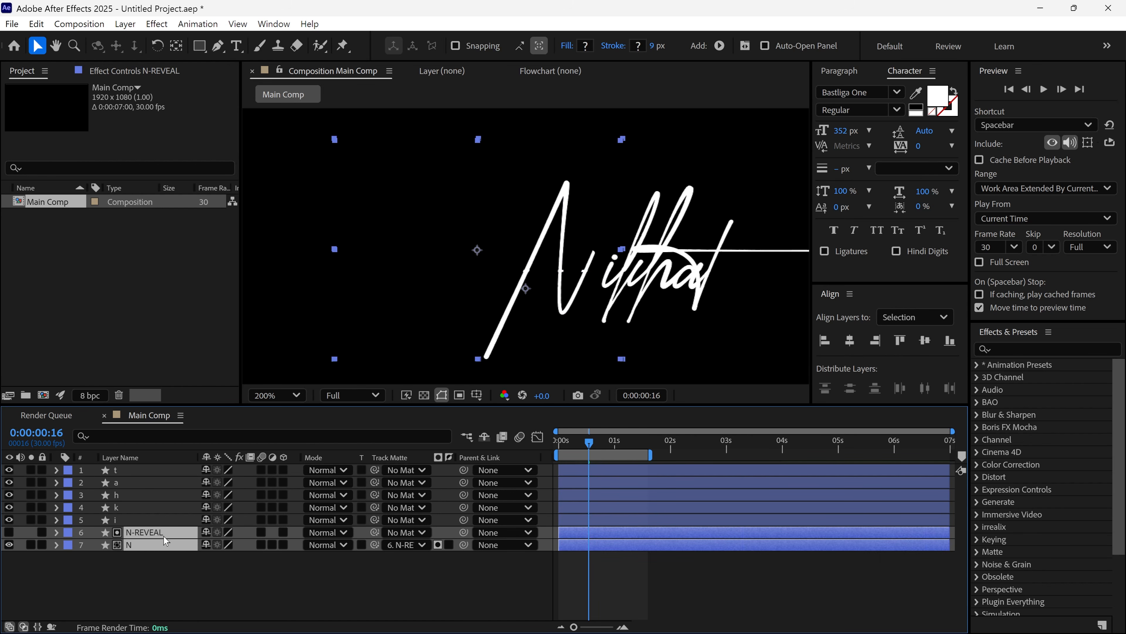
pyautogui.rightClick(163, 543)
pyautogui.click(209, 441)
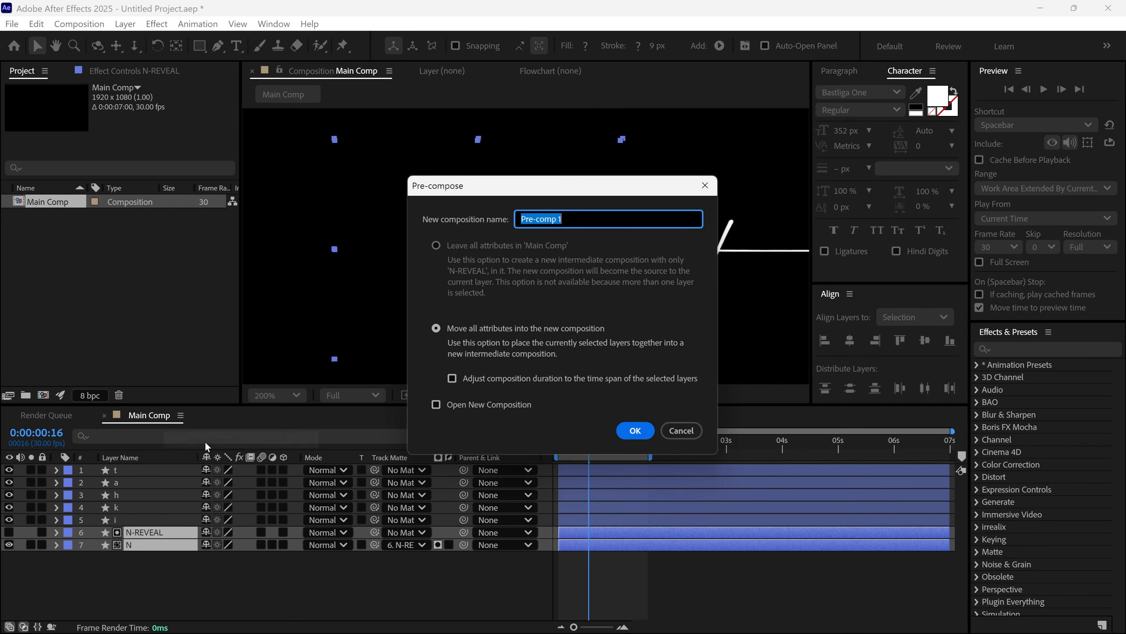
pyautogui.write('N')
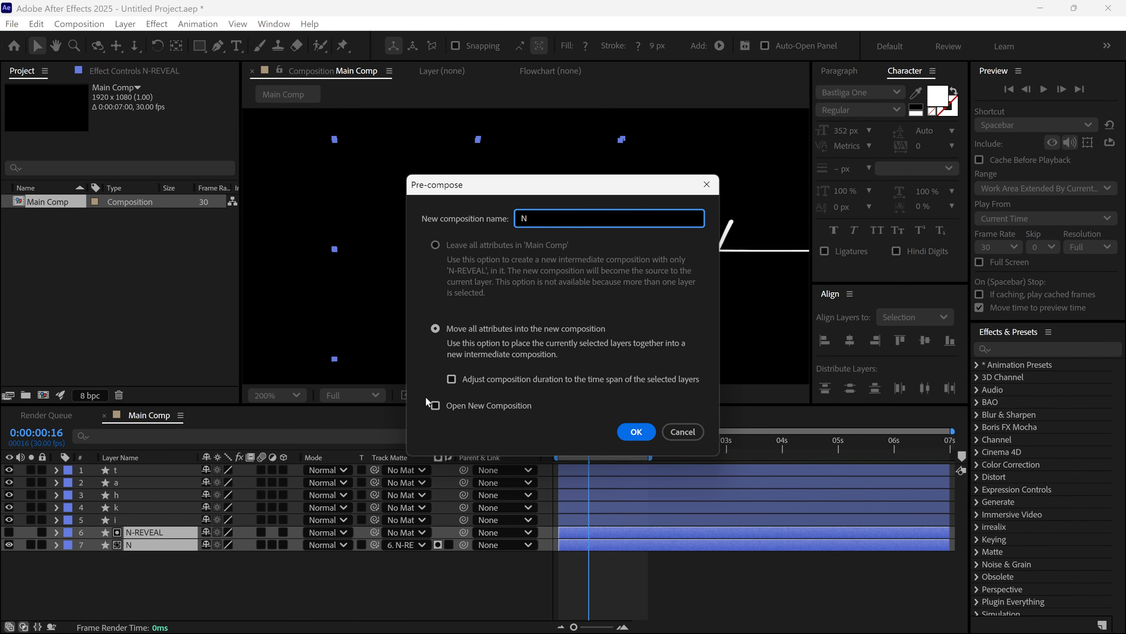
pyautogui.click(435, 328)
pyautogui.click(648, 432)
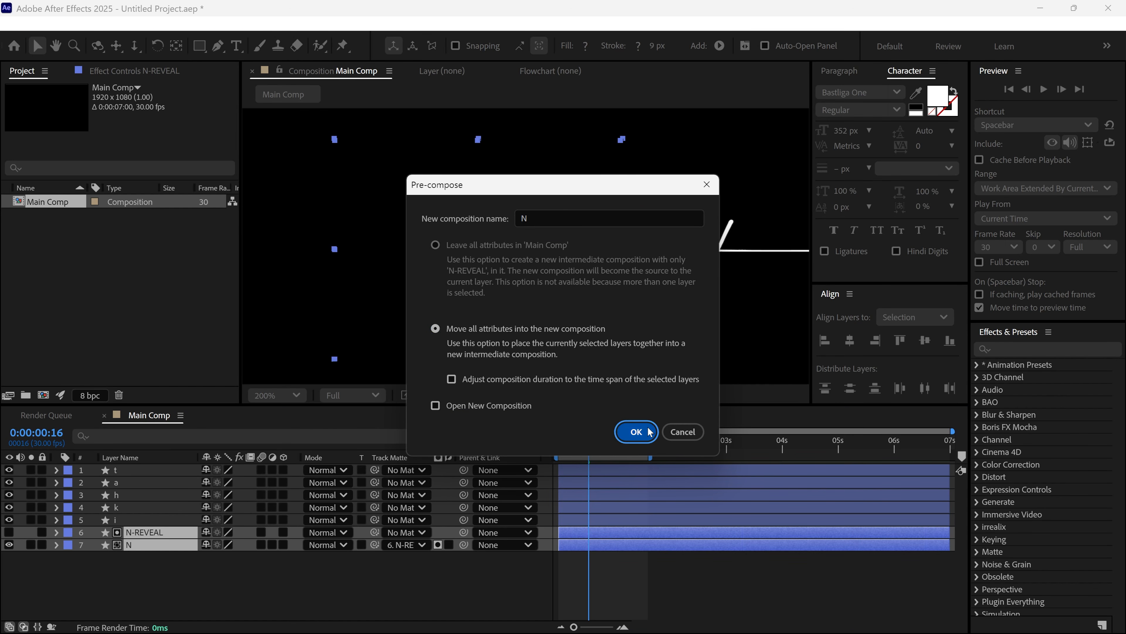
pyautogui.click(30, 532)
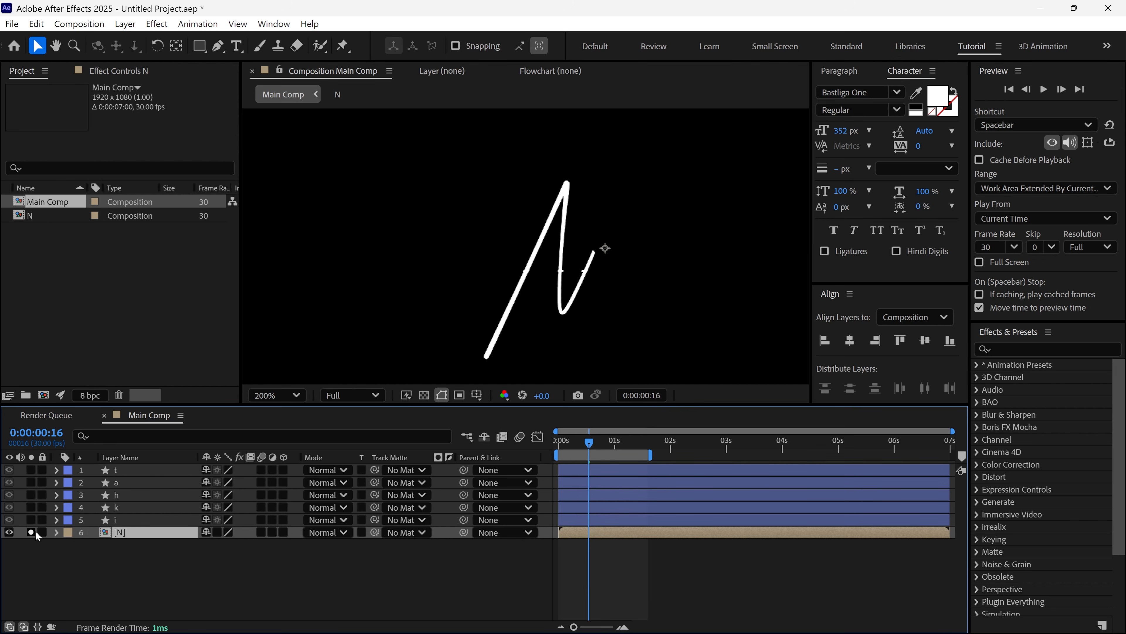
# Step: At 0:00:00:17, draw a closed four-point Pen mask on the N layer around the bump on the right side of the first stroke
pyautogui.scroll(2, 559, 264)
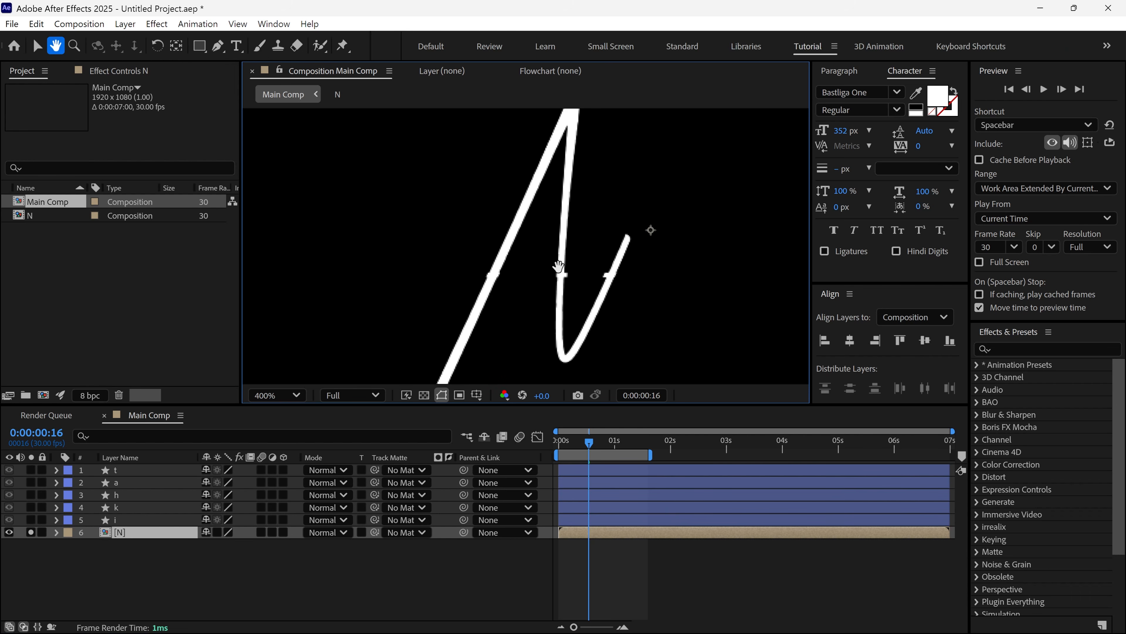
pyautogui.moveTo(591, 403); pyautogui.dragTo(591, 418)
pyautogui.press('pagedown')
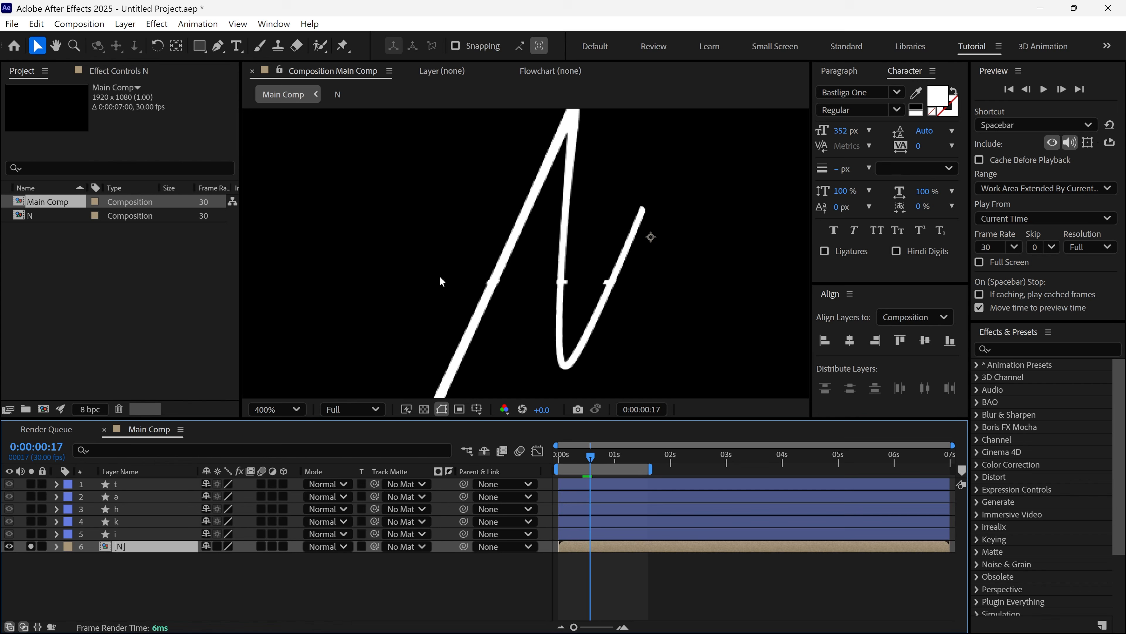
pyautogui.press('g')
pyautogui.scroll(2, 494, 275)
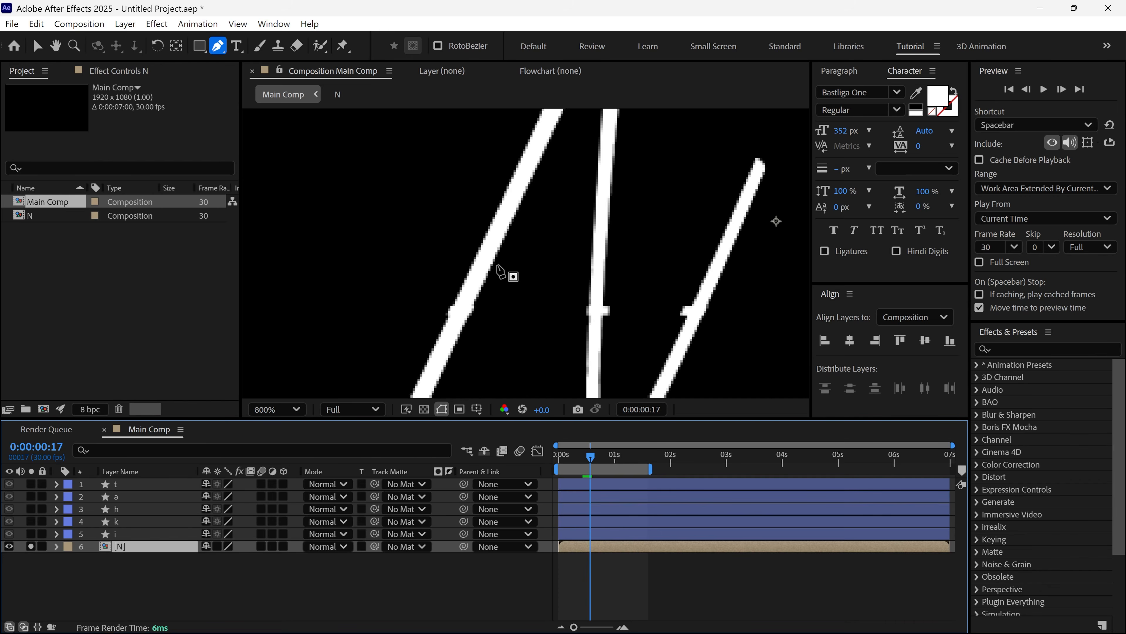
pyautogui.press('Return')
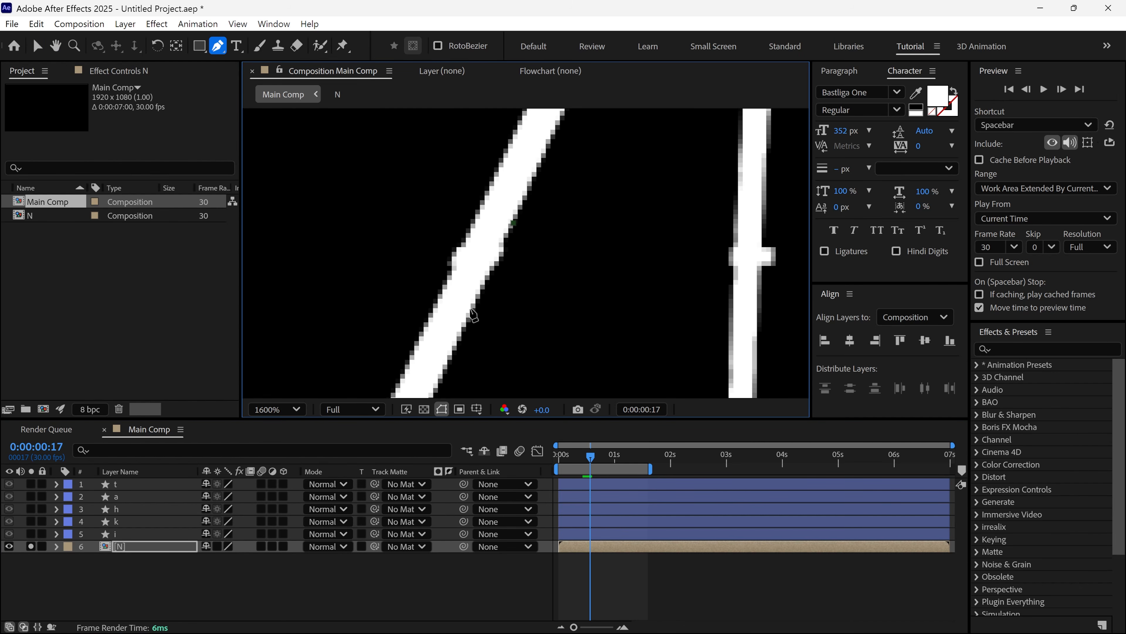
pyautogui.moveTo(526, 350); pyautogui.dragTo(536, 235)
pyautogui.click(513, 224)
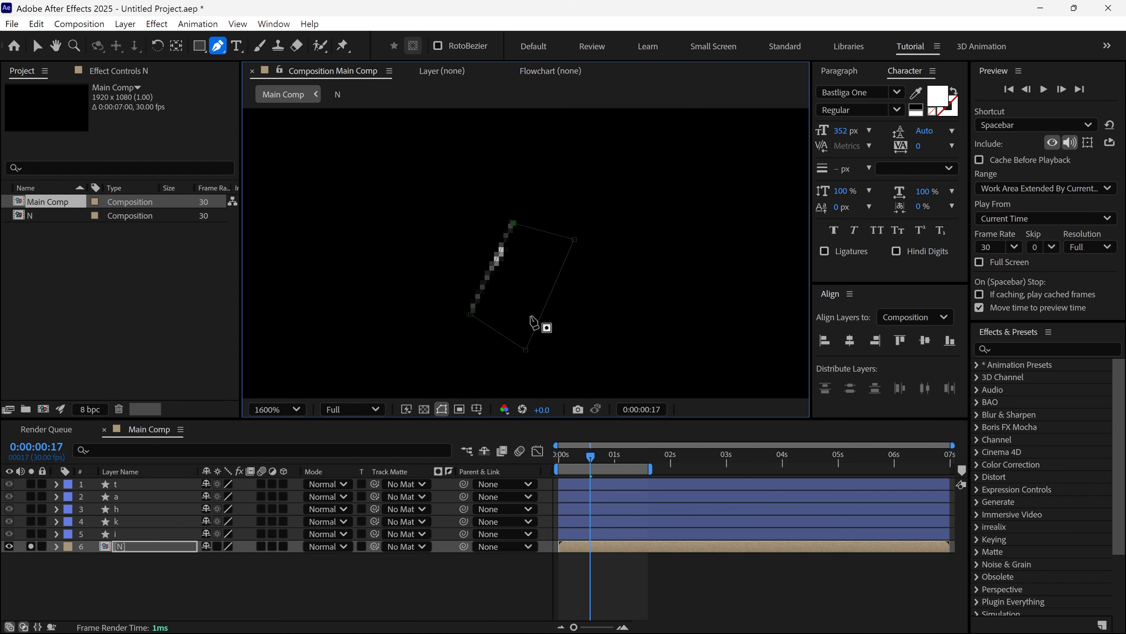
# Step: Reveal the N layer's mask properties and set Mask 1 to Subtract
pyautogui.press('m')
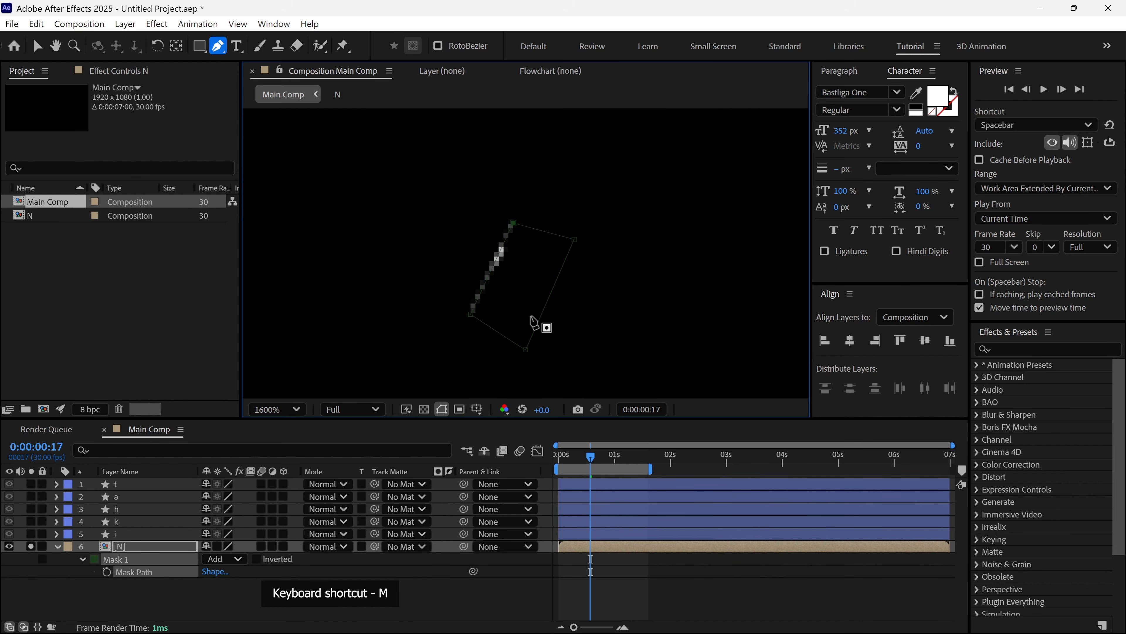
pyautogui.click(242, 561)
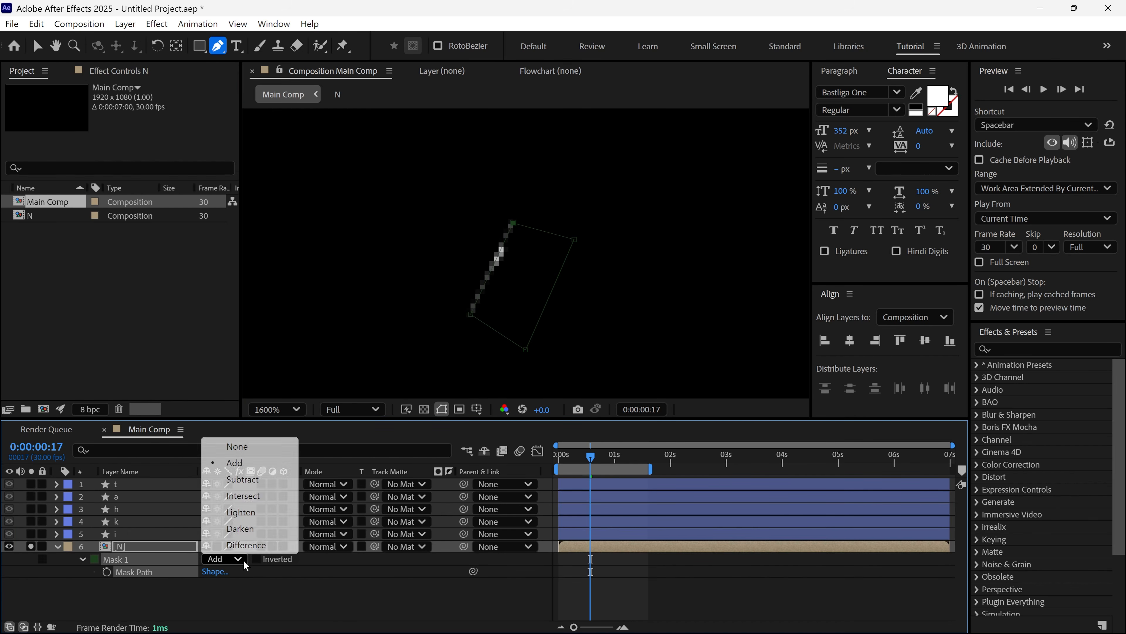
pyautogui.click(243, 479)
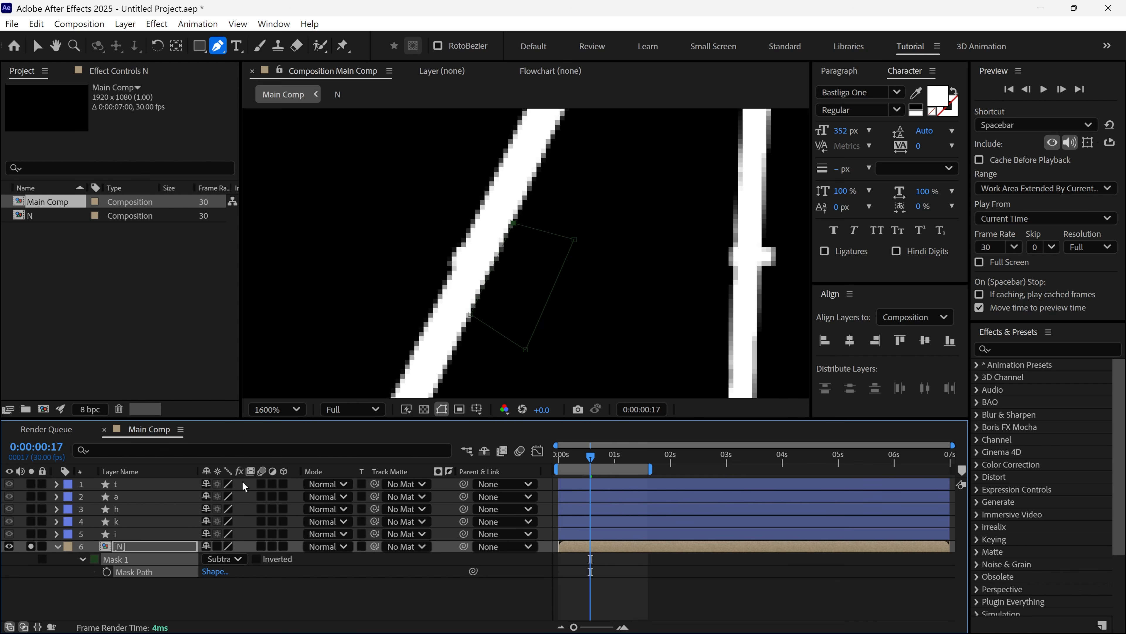
# Step: Draw a second four-point mask around the bump on the left side of the N's first stroke and set it to Subtract
pyautogui.click(475, 214)
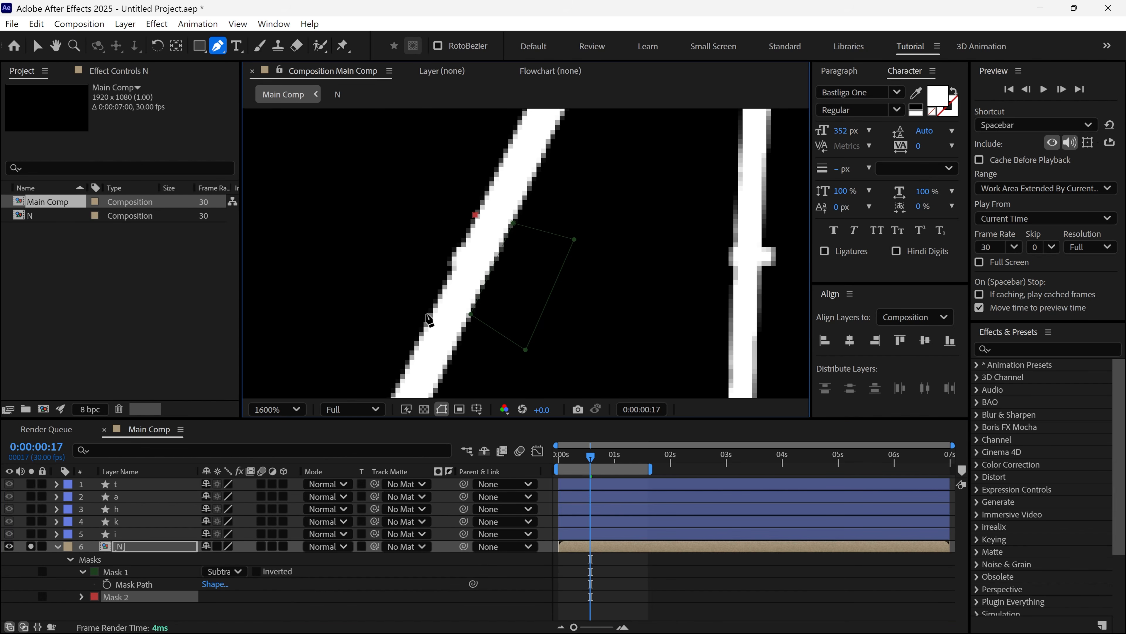
pyautogui.click(405, 262)
pyautogui.click(445, 191)
pyautogui.click(475, 215)
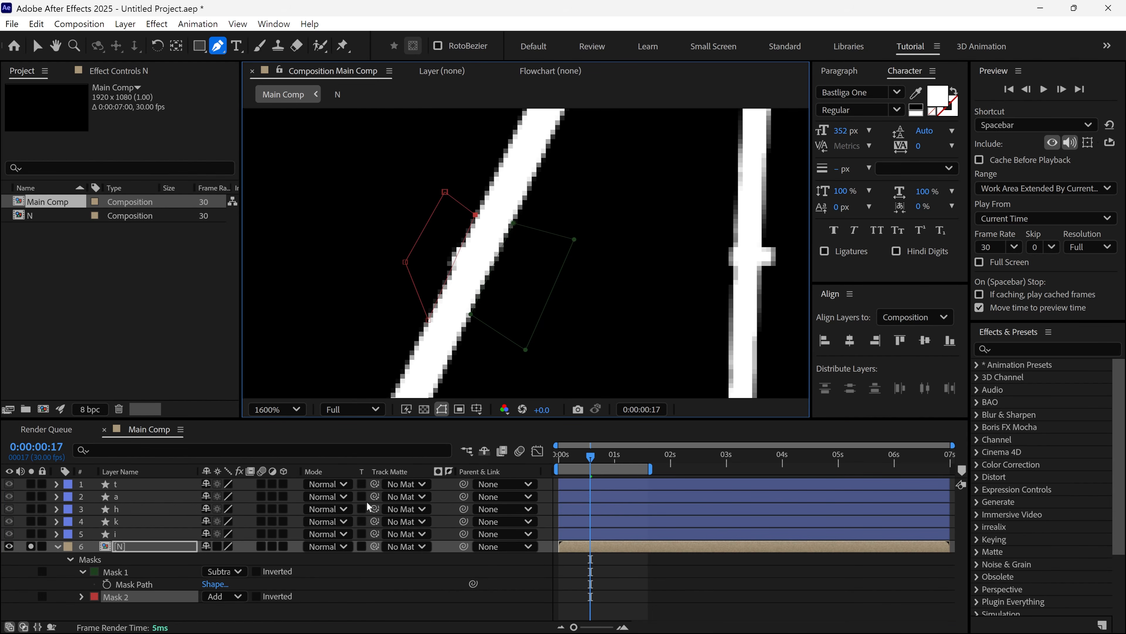
pyautogui.click(239, 596)
pyautogui.click(240, 515)
pyautogui.scroll(-1, 543, 230)
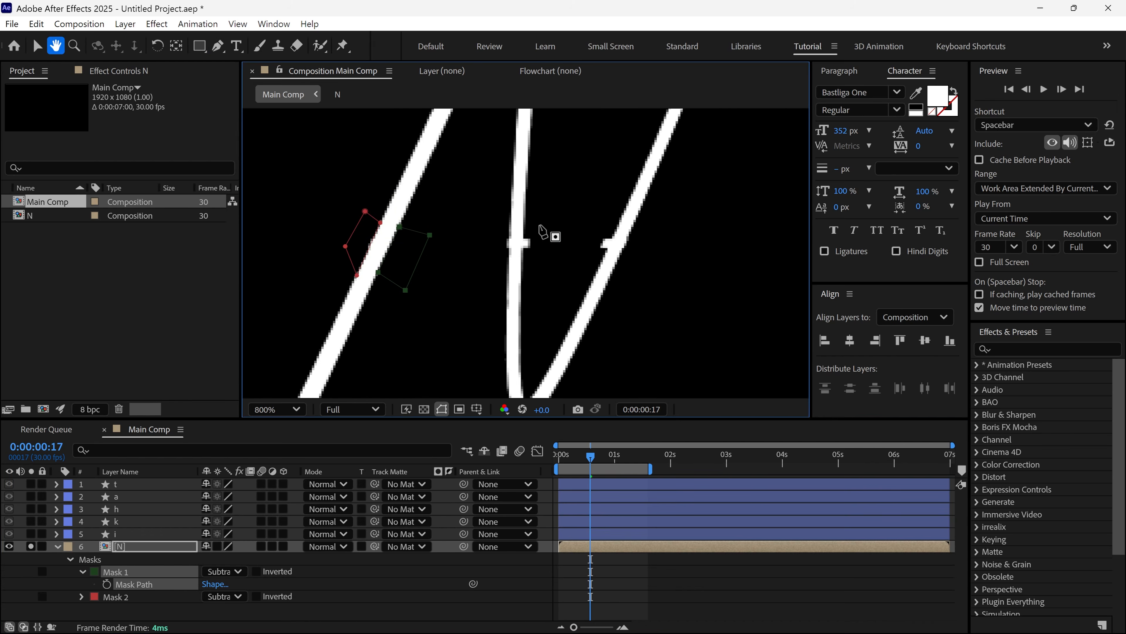
# Step: Draw a closed four-point Pen mask around the bump on the right side of the N's middle stroke and set it to Subtract
pyautogui.scroll(1, 543, 230)
pyautogui.click(521, 212)
pyautogui.click(520, 295)
pyautogui.click(550, 291)
pyautogui.click(560, 181)
pyautogui.click(520, 211)
pyautogui.click(232, 608)
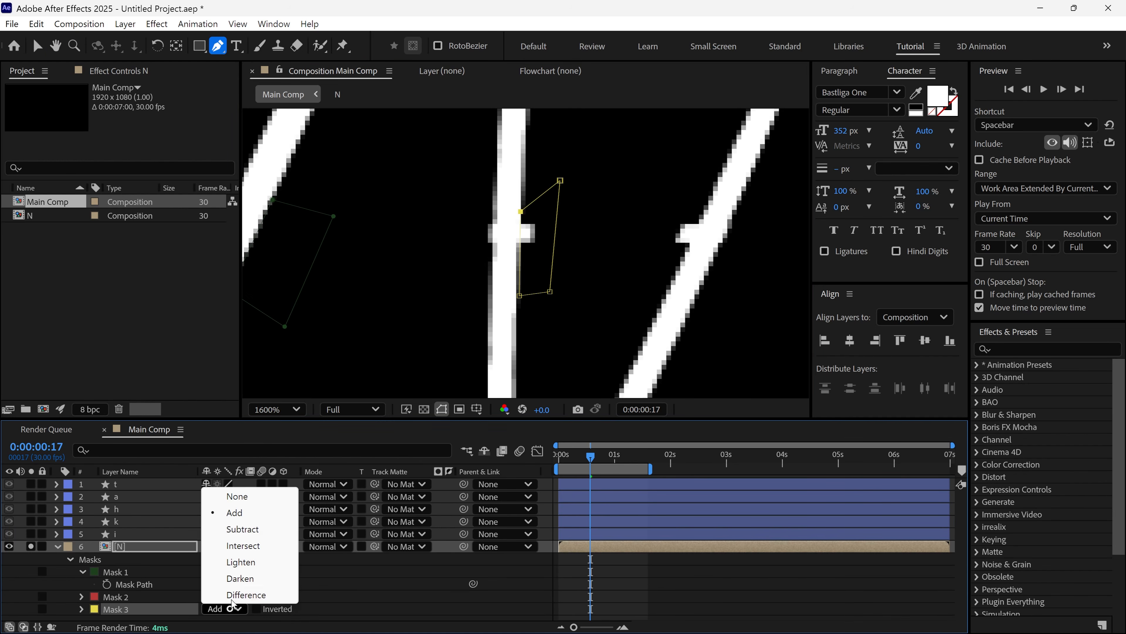
pyautogui.click(242, 529)
# Step: Draw a closed four-point mask around the bump on the left side of the N's middle stroke and set it to Subtract
pyautogui.click(493, 187)
pyautogui.click(493, 308)
pyautogui.moveTo(454, 312); pyautogui.dragTo(451, 302)
pyautogui.click(464, 185)
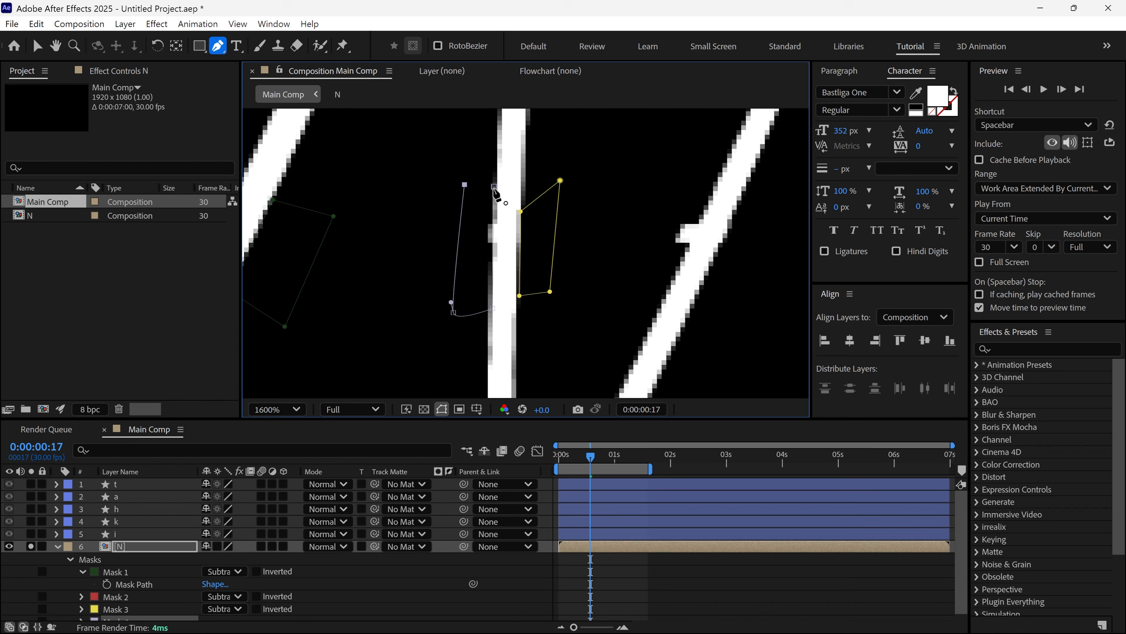
pyautogui.click(494, 187)
pyautogui.scroll(-1, 266, 577)
pyautogui.click(223, 614)
pyautogui.click(242, 530)
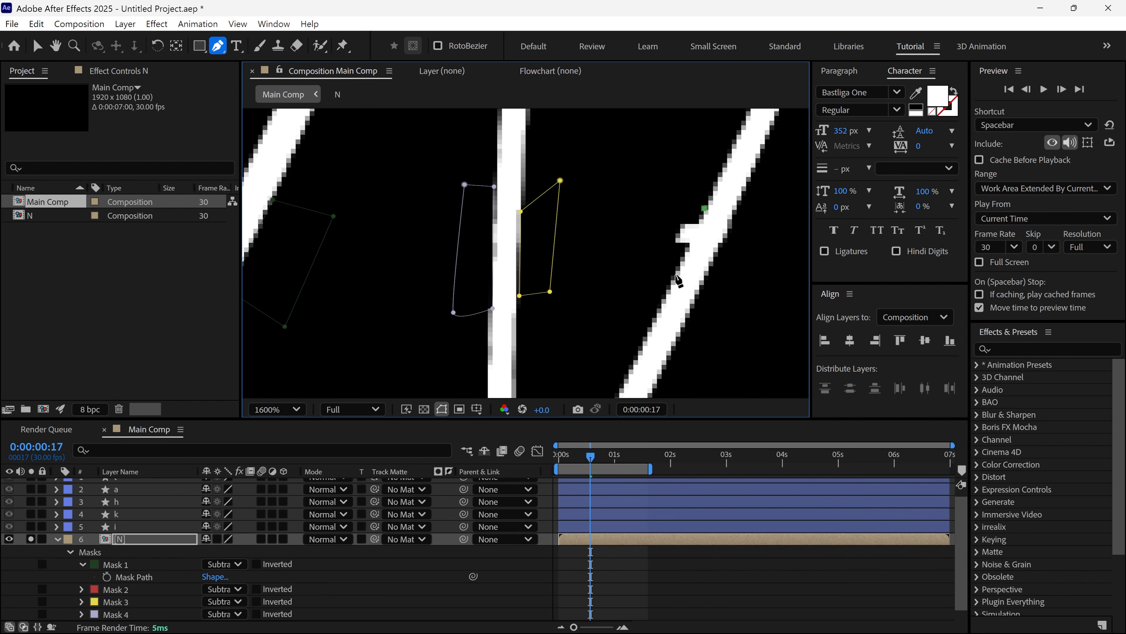
# Step: Mask the bump on the left side of the N's last stroke, set Mask 5 to Subtract and deselect the layer
pyautogui.scroll(-1, 239, 607)
pyautogui.click(235, 613)
pyautogui.click(241, 532)
pyautogui.scroll(-2, 488, 339)
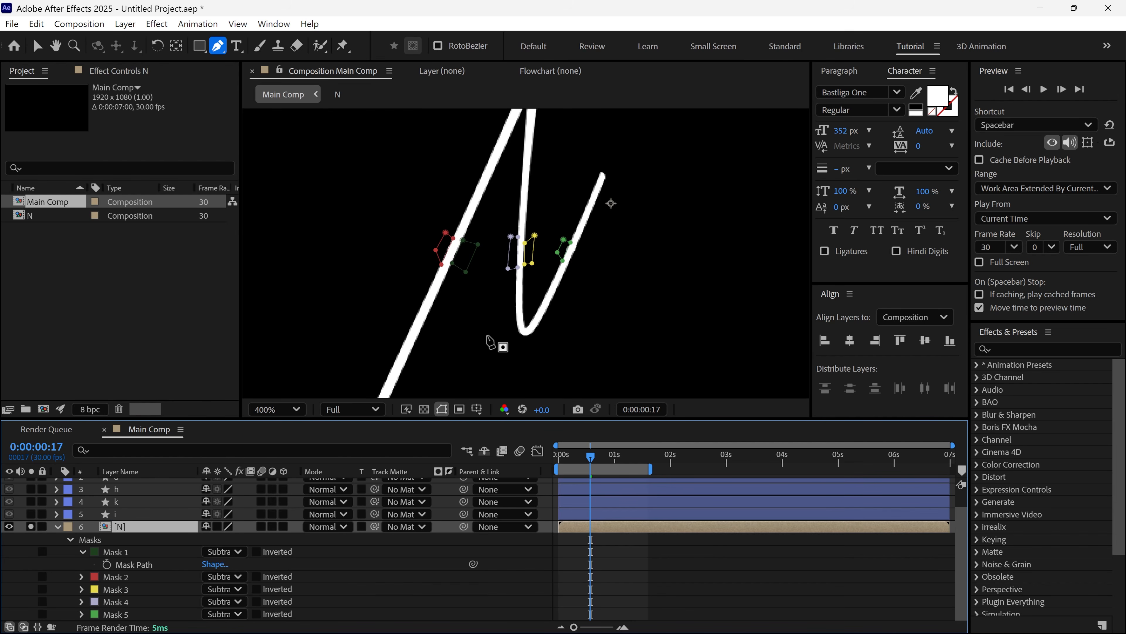
pyautogui.click(456, 588)
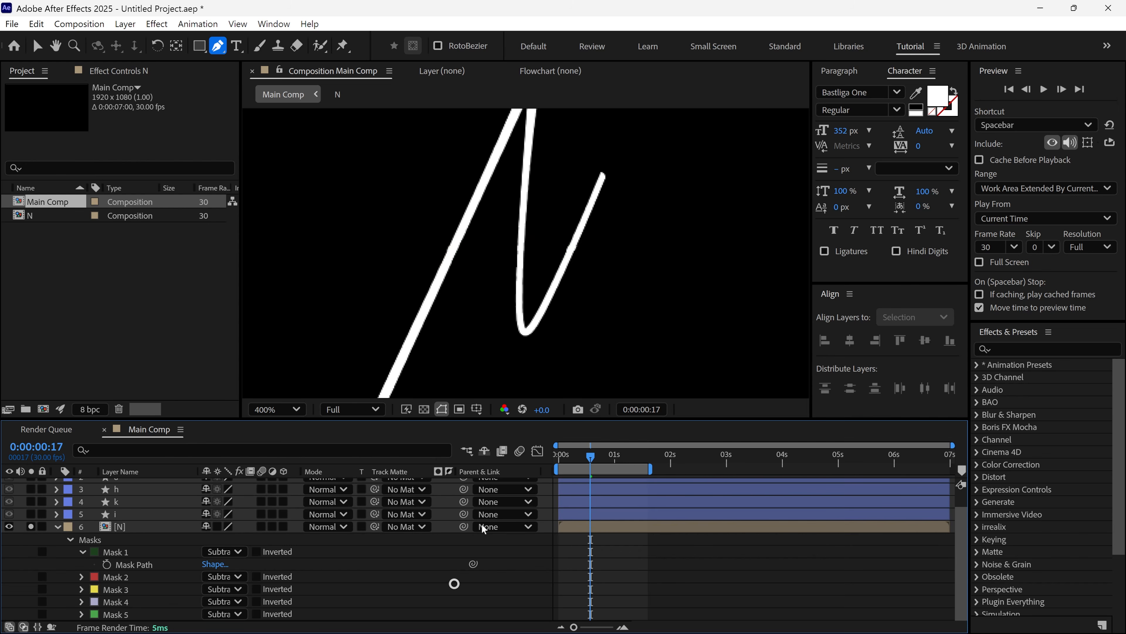
# Step: At 0:00:01:02, select Masks 1 to 5 on the N layer and keyframe their Mask Path properties
pyautogui.moveTo(597, 461)
pyautogui.mouseDown()
pyautogui.moveTo(573, 462)
pyautogui.moveTo(625, 478)
pyautogui.mouseUp()
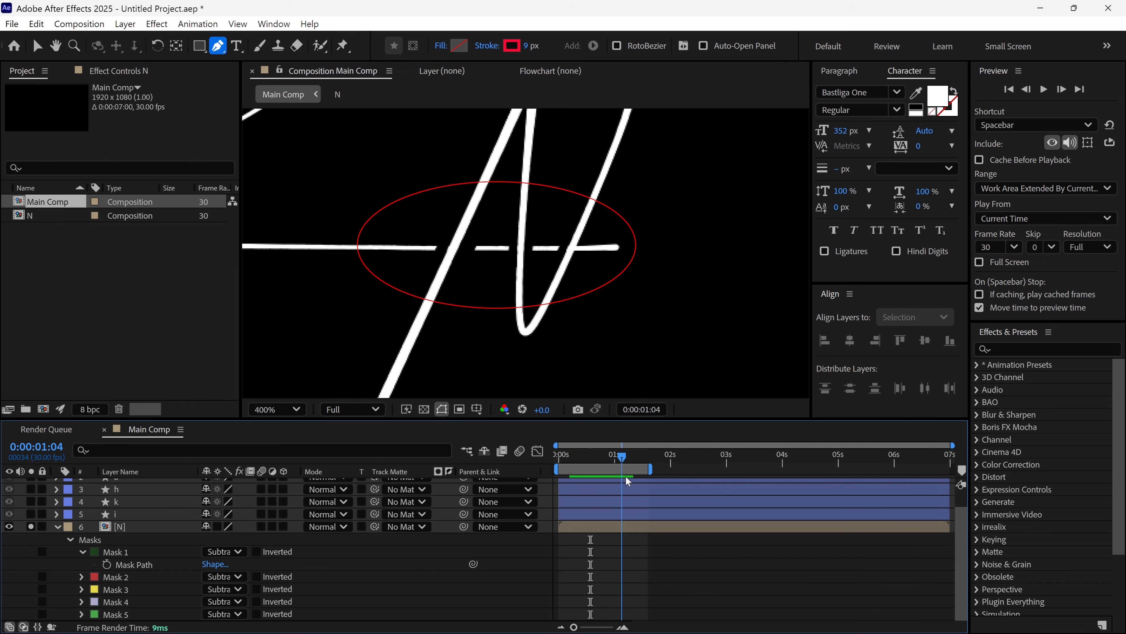
pyautogui.moveTo(626, 477); pyautogui.dragTo(622, 477)
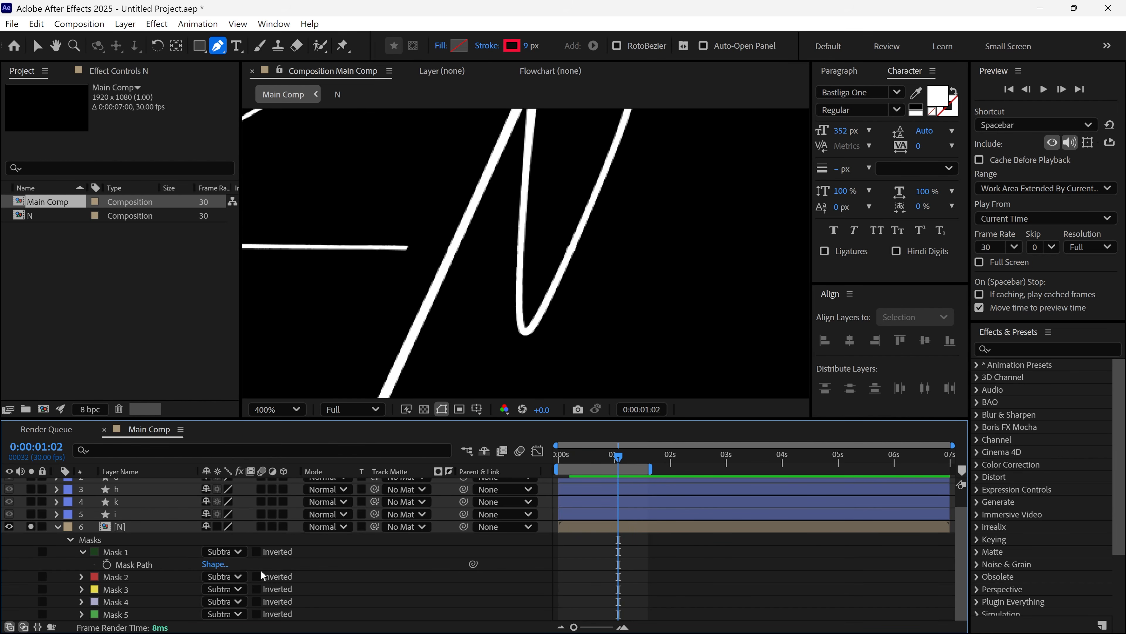
pyautogui.click(82, 553)
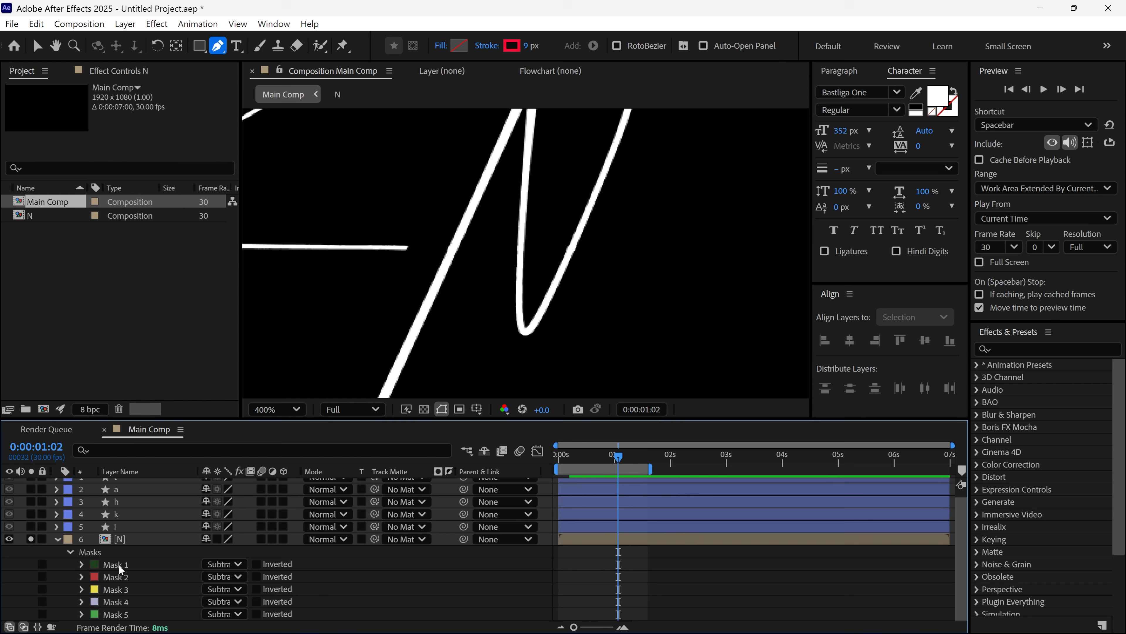
pyautogui.click(116, 565)
pyautogui.keyDown('shift'); pyautogui.click(116, 613); pyautogui.keyUp('shift')
pyautogui.press('m')
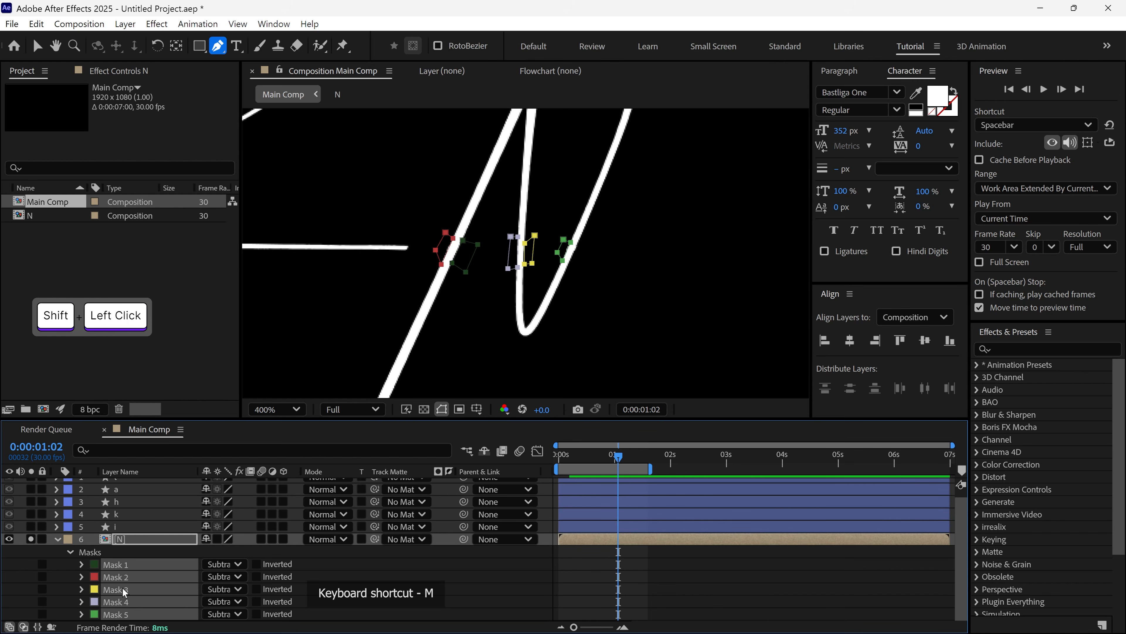
pyautogui.moveTo(540, 420); pyautogui.dragTo(539, 348)
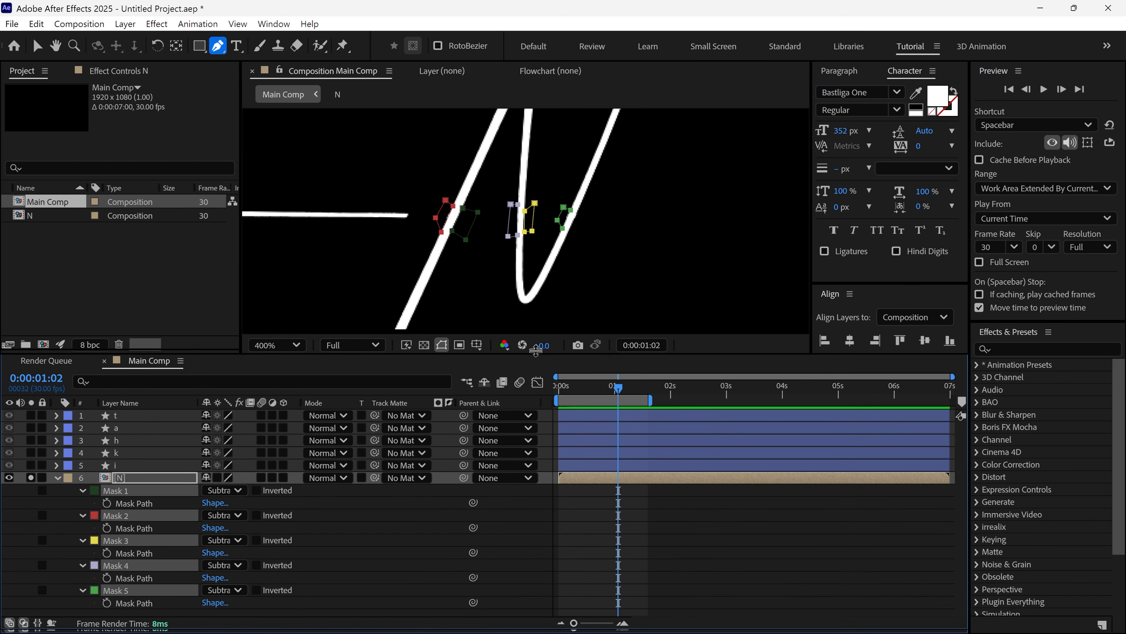
pyautogui.click(106, 500)
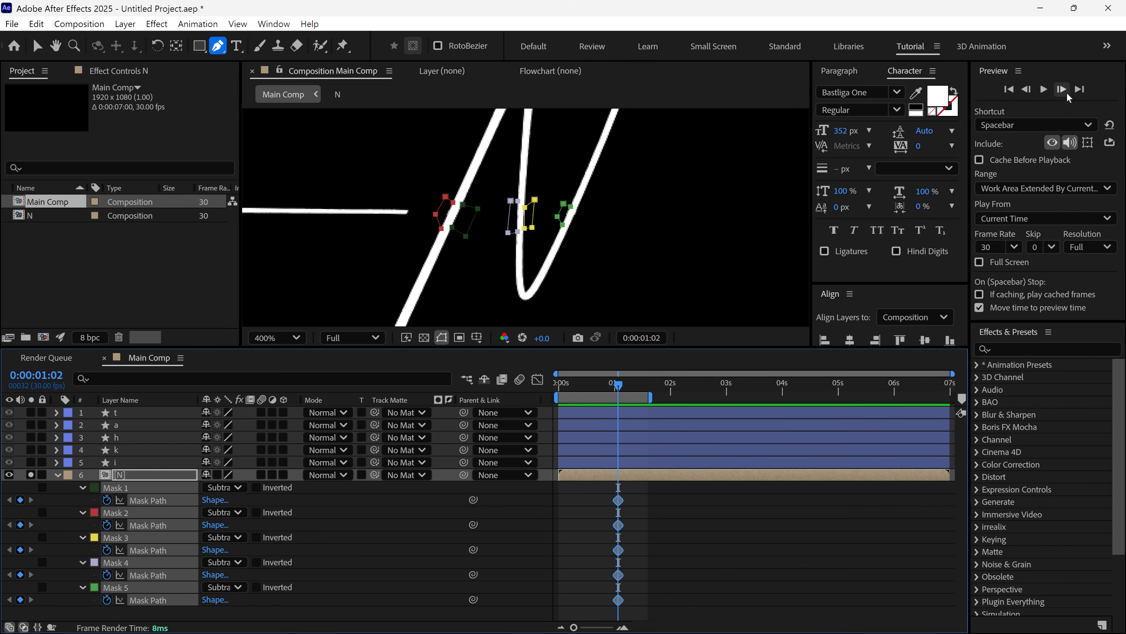
# Step: At 0:00:01:03, move Masks 1 to 4 down, clear of the N's horizontal stroke
pyautogui.click(1062, 90)
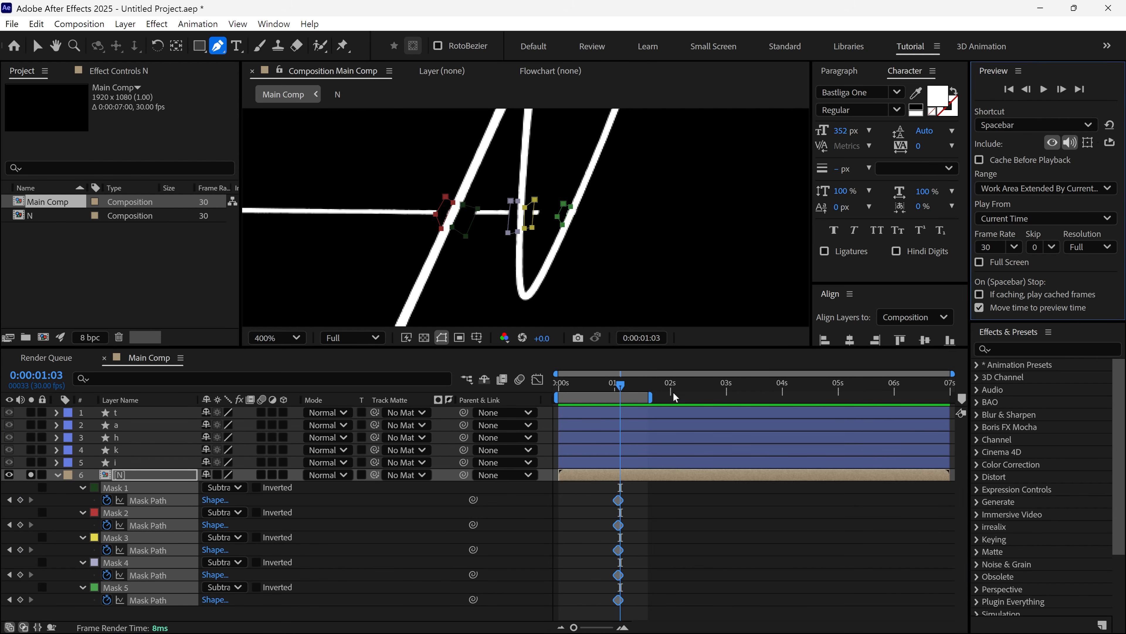
pyautogui.click(152, 480)
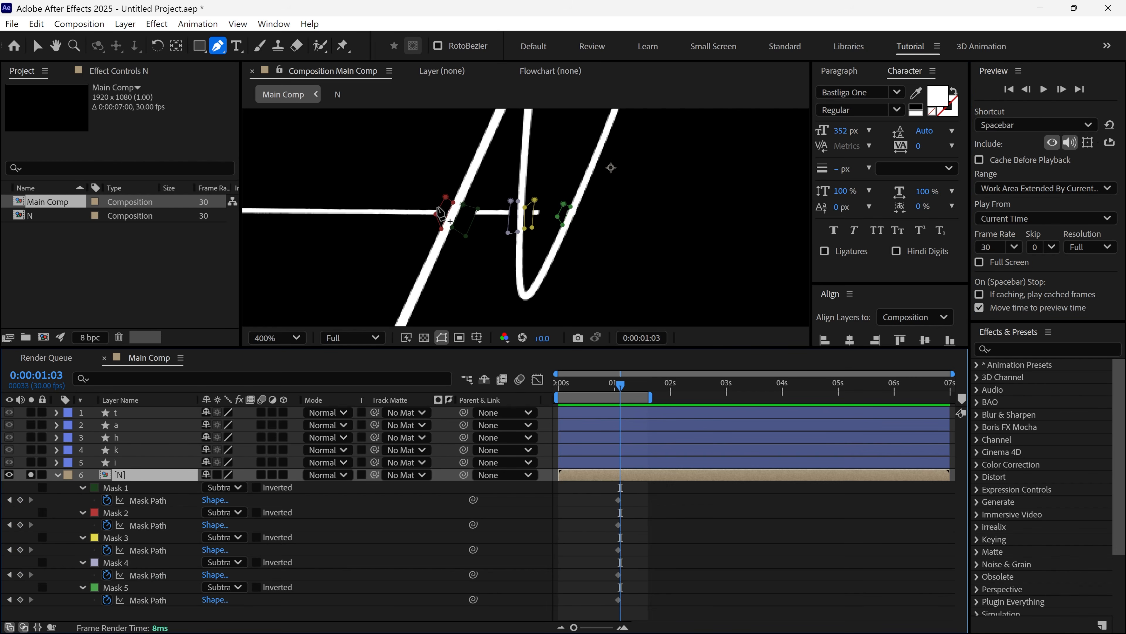
pyautogui.press('v')
pyautogui.moveTo(450, 205); pyautogui.dragTo(466, 265)
pyautogui.moveTo(513, 204); pyautogui.dragTo(535, 248)
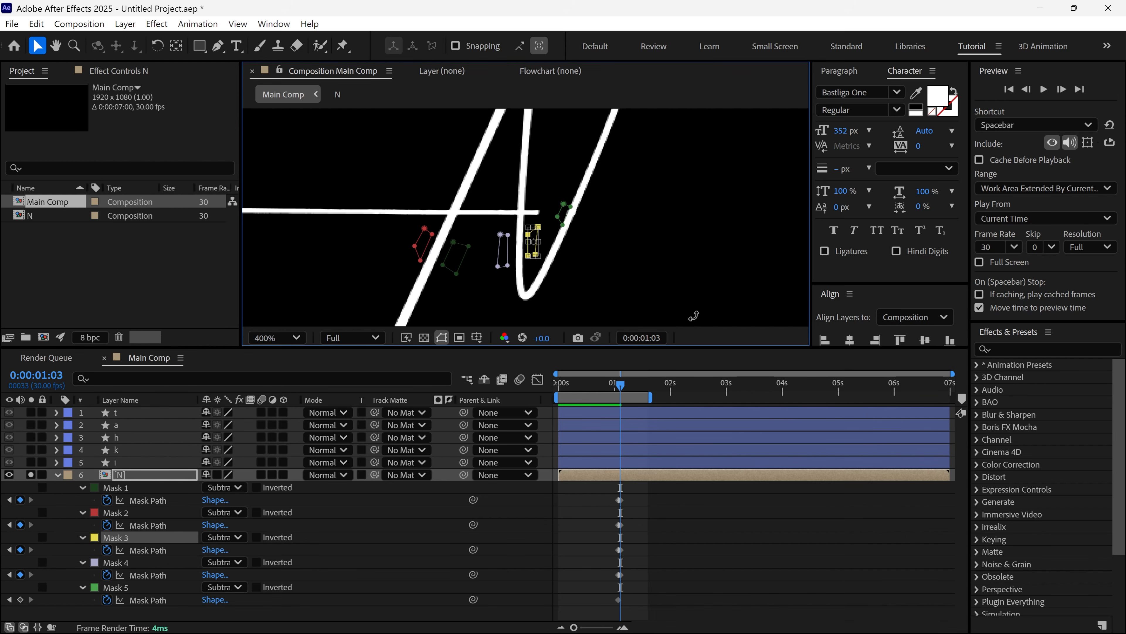
pyautogui.press('Return')
# Step: Add a Mask 5 path keyframe at 0:00:01:03, and at 0:00:01:04 move the mask up above the horizontal stroke
pyautogui.click(20, 600)
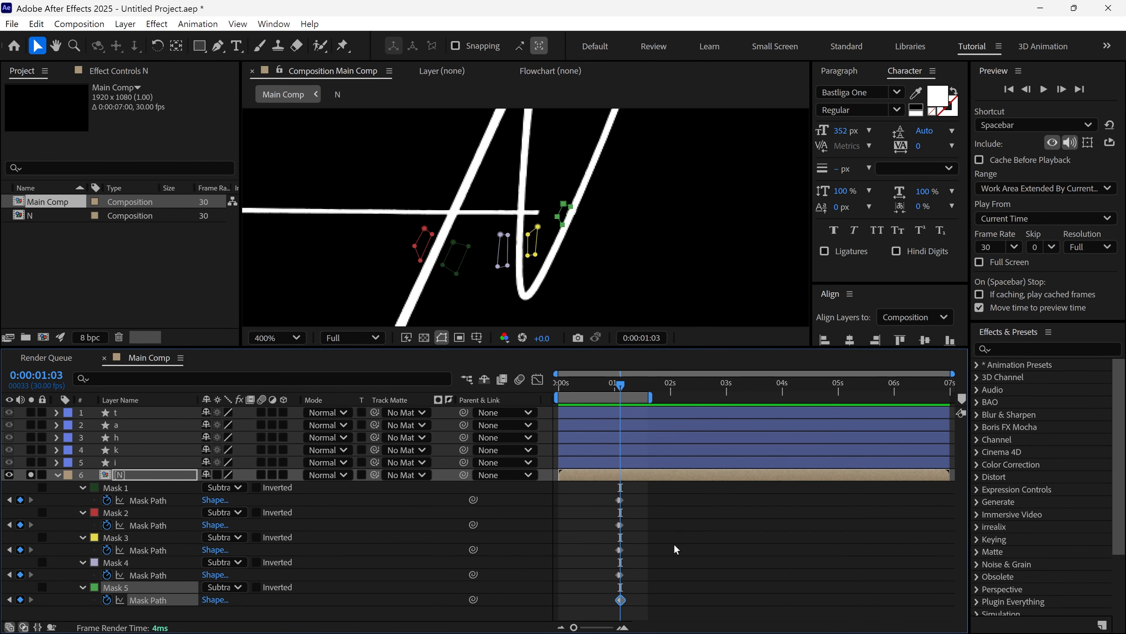
pyautogui.click(1062, 89)
pyautogui.click(564, 209)
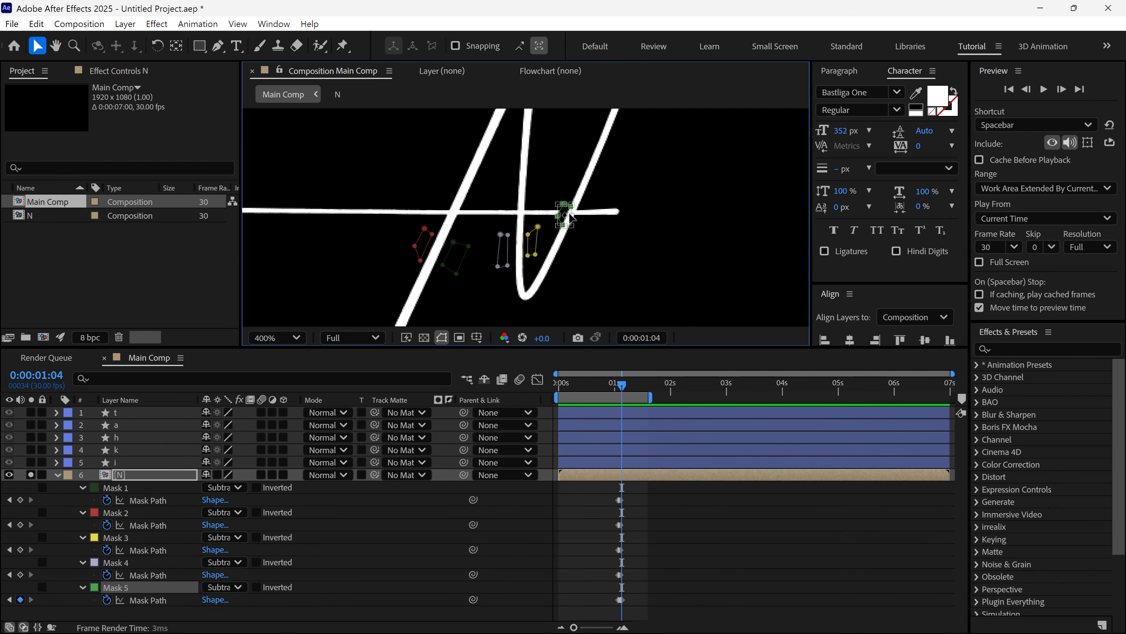
pyautogui.moveTo(567, 215); pyautogui.dragTo(570, 191)
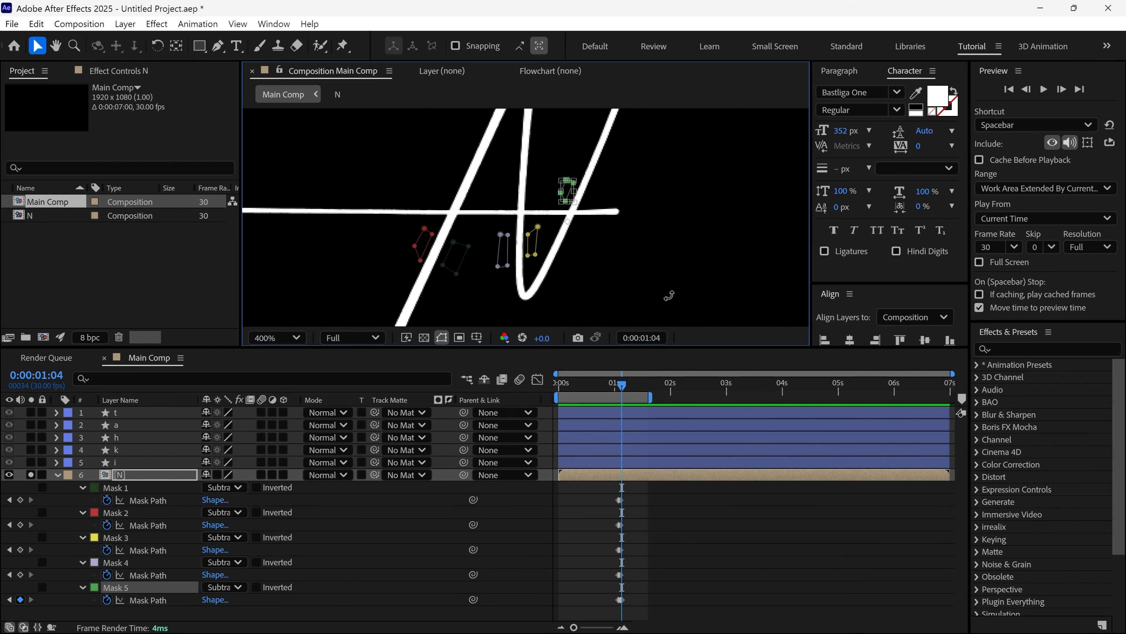
# Step: Preview the N animation to check the masks where the horizontal stroke crosses the letter
pyautogui.moveTo(624, 389); pyautogui.dragTo(614, 386)
pyautogui.scroll(-1, 644, 305)
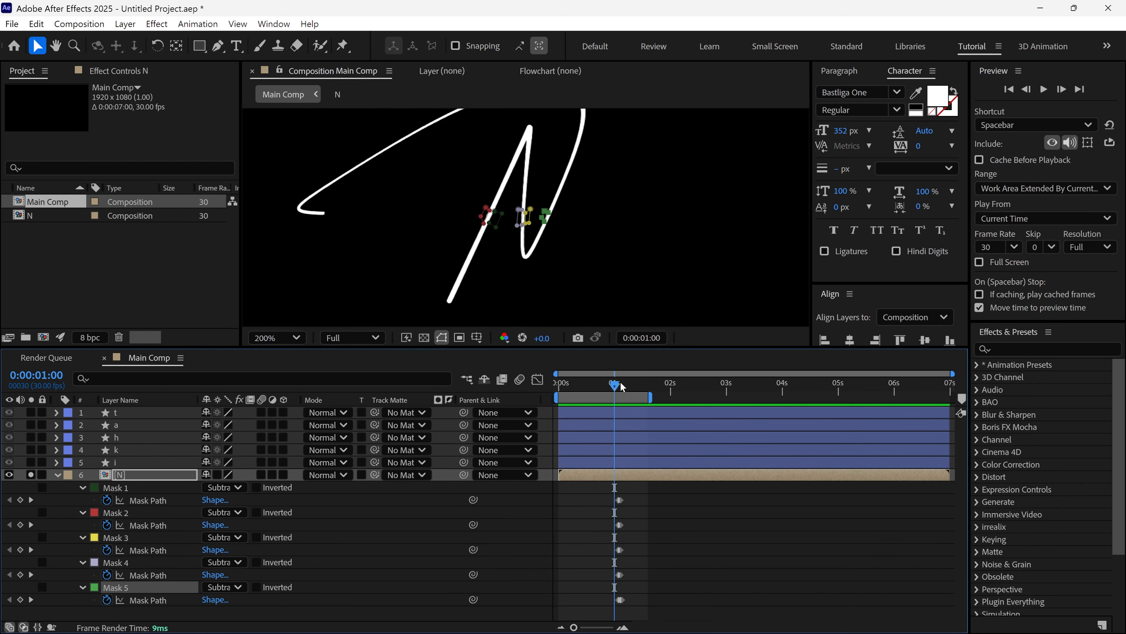
pyautogui.press('space')
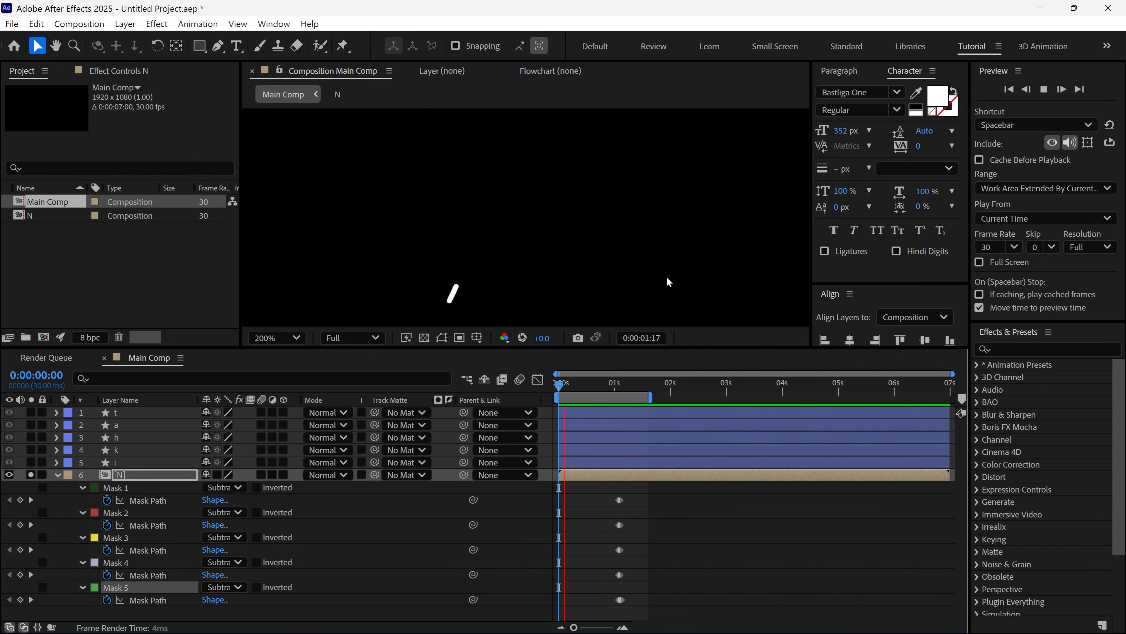
pyautogui.scroll(-1, 667, 281)
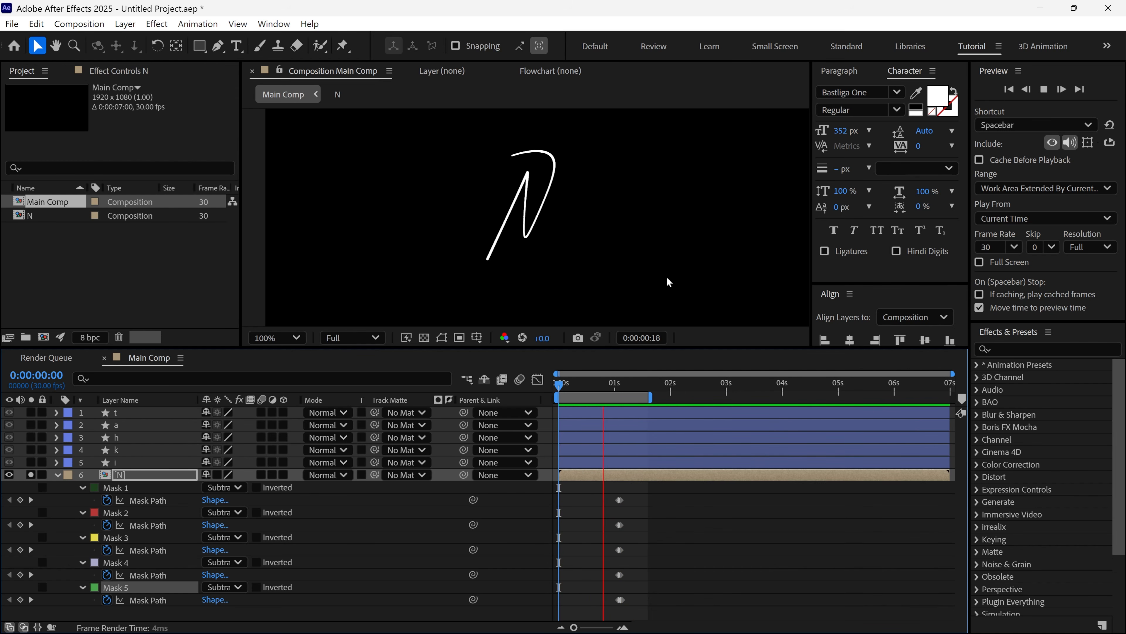
pyautogui.press('space')
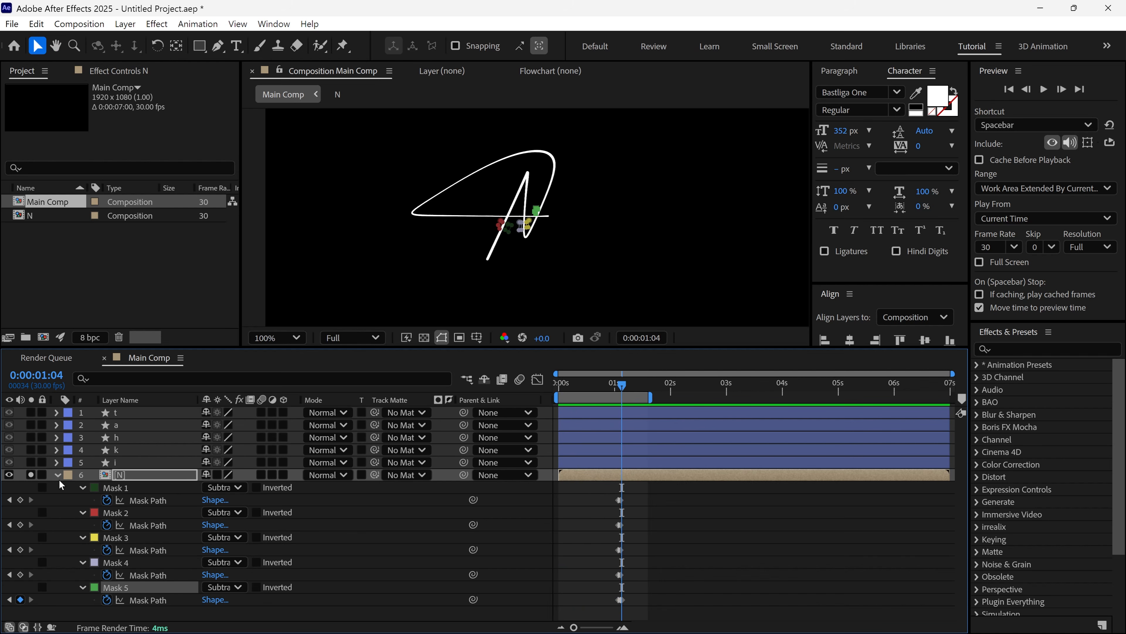
# Step: Open the N composition and add an End keyframe to the N-REVEAL layer at 0:00:01:00
pyautogui.click(57, 474)
pyautogui.doubleClick(193, 479)
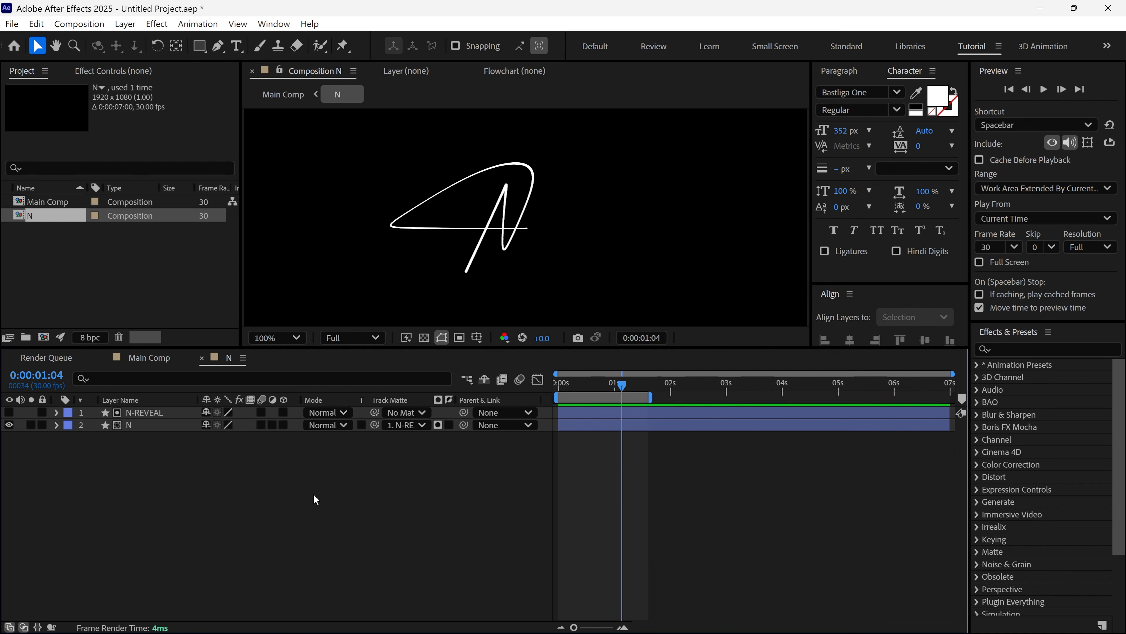
pyautogui.moveTo(578, 445); pyautogui.dragTo(618, 412)
pyautogui.hotkey('ctrl', 'a')
pyautogui.press('u')
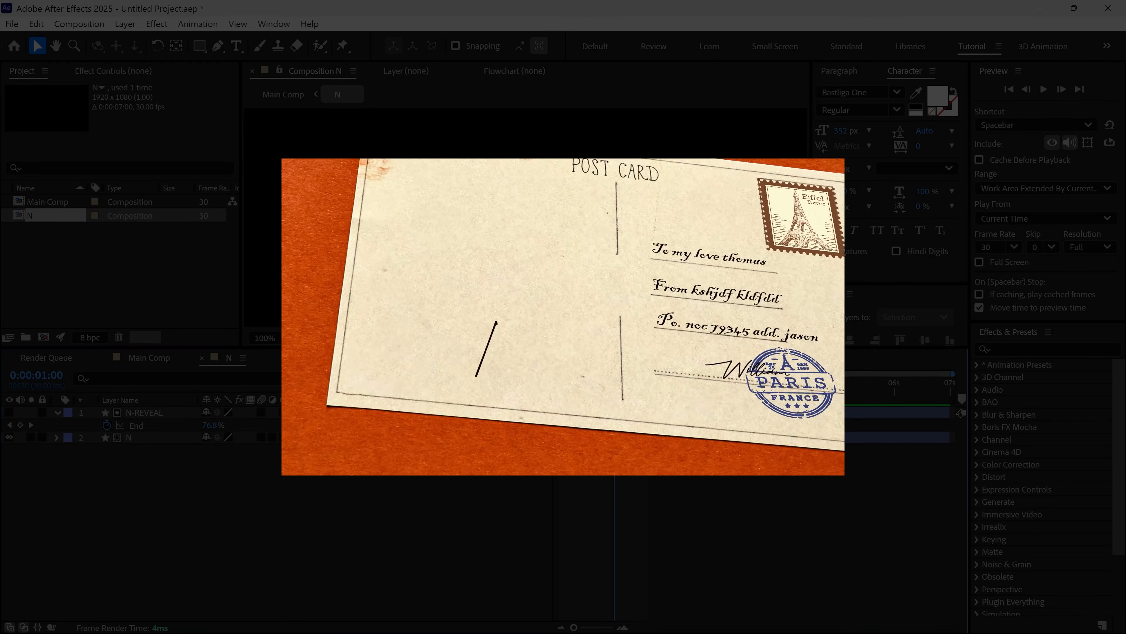
pyautogui.click(20, 424)
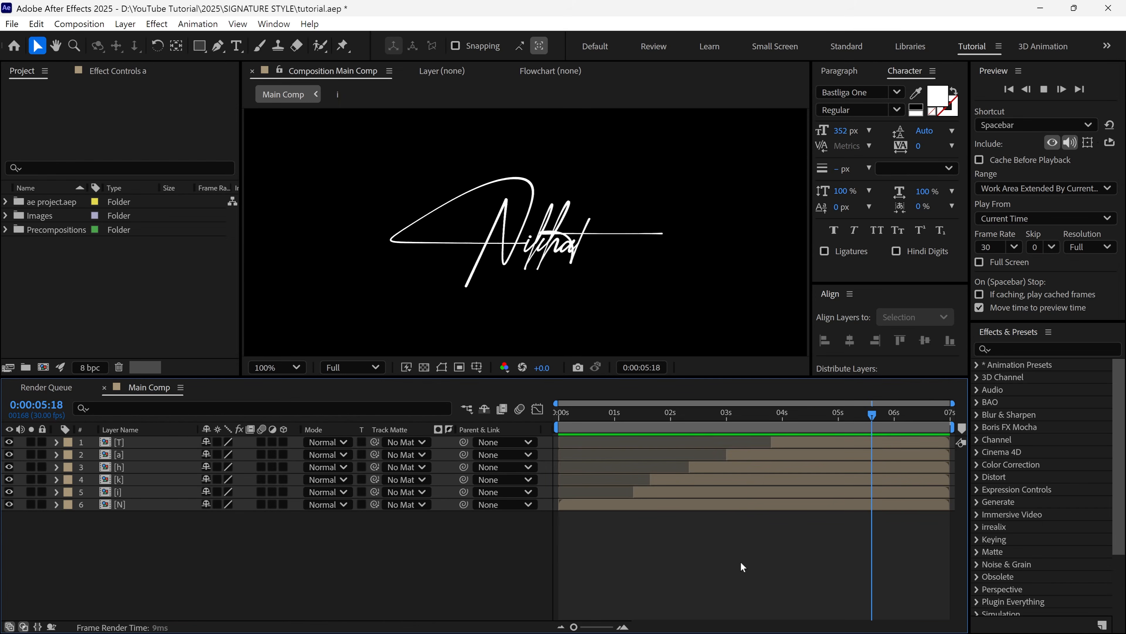
# Step: Pre-compose all six letter layers in Main Comp as Text Animation, moving all attributes into the new composition
pyautogui.press('space')
pyautogui.moveTo(673, 427)
pyautogui.mouseDown()
pyautogui.moveTo(645, 427)
pyautogui.moveTo(821, 437)
pyautogui.moveTo(583, 419)
pyautogui.moveTo(829, 447)
pyautogui.mouseUp()
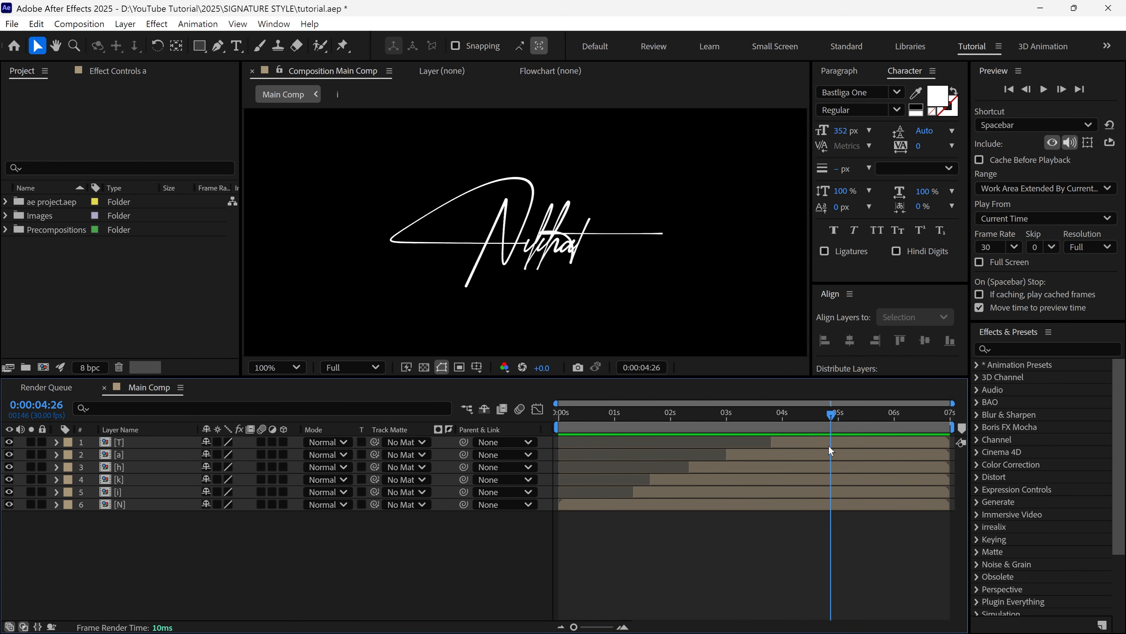
pyautogui.moveTo(136, 533); pyautogui.dragTo(155, 442)
pyautogui.rightClick(154, 441)
pyautogui.click(195, 538)
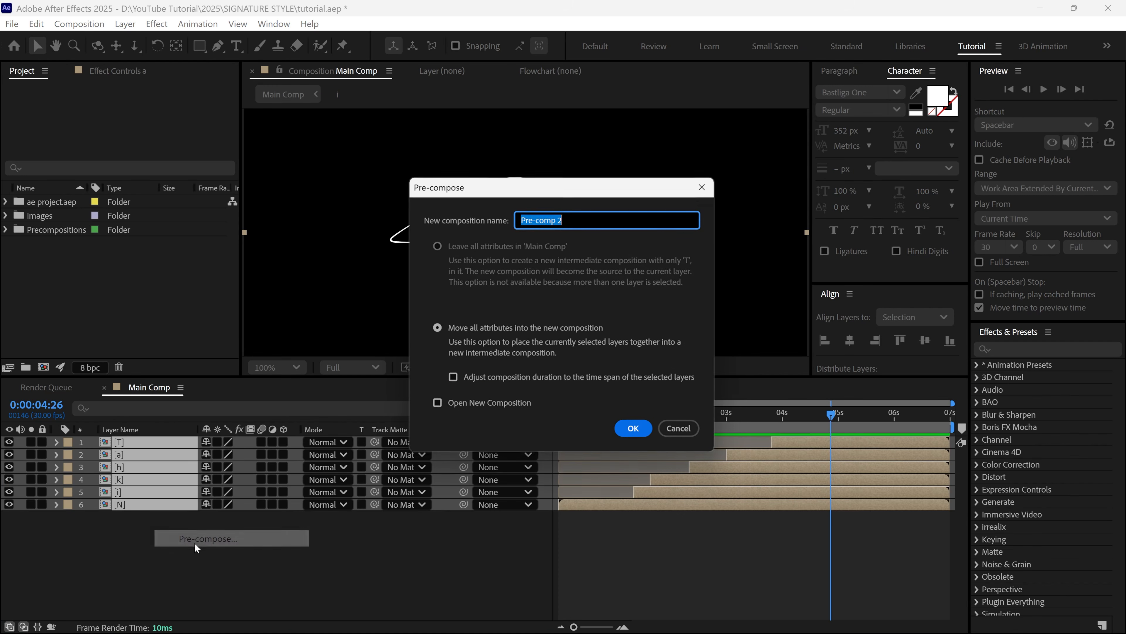
pyautogui.write('Text Animation')
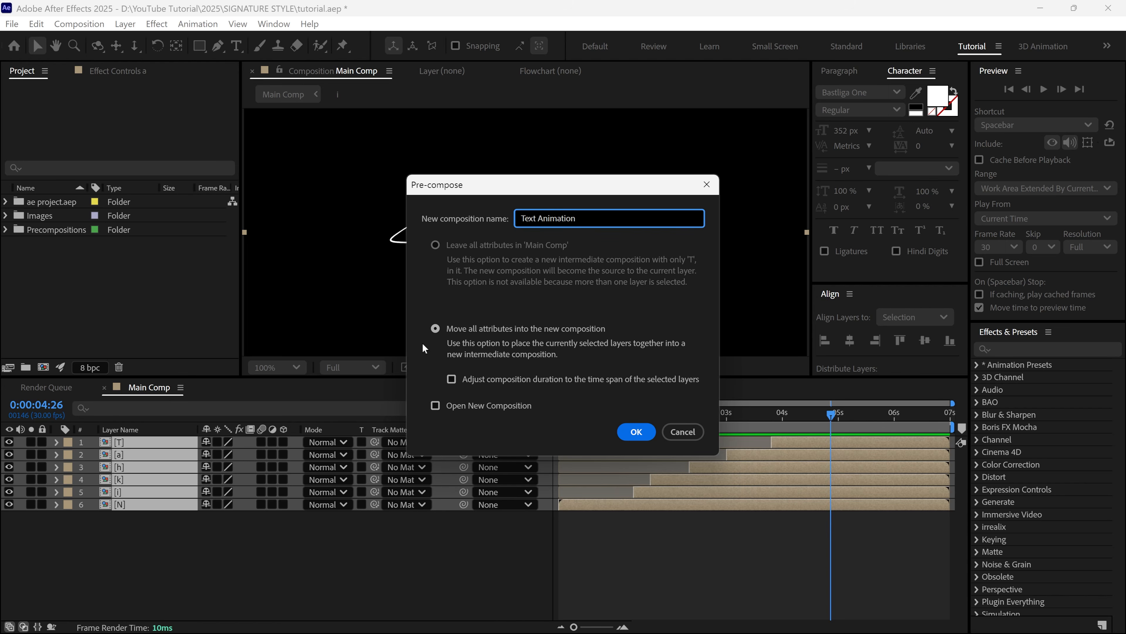
pyautogui.click(435, 330)
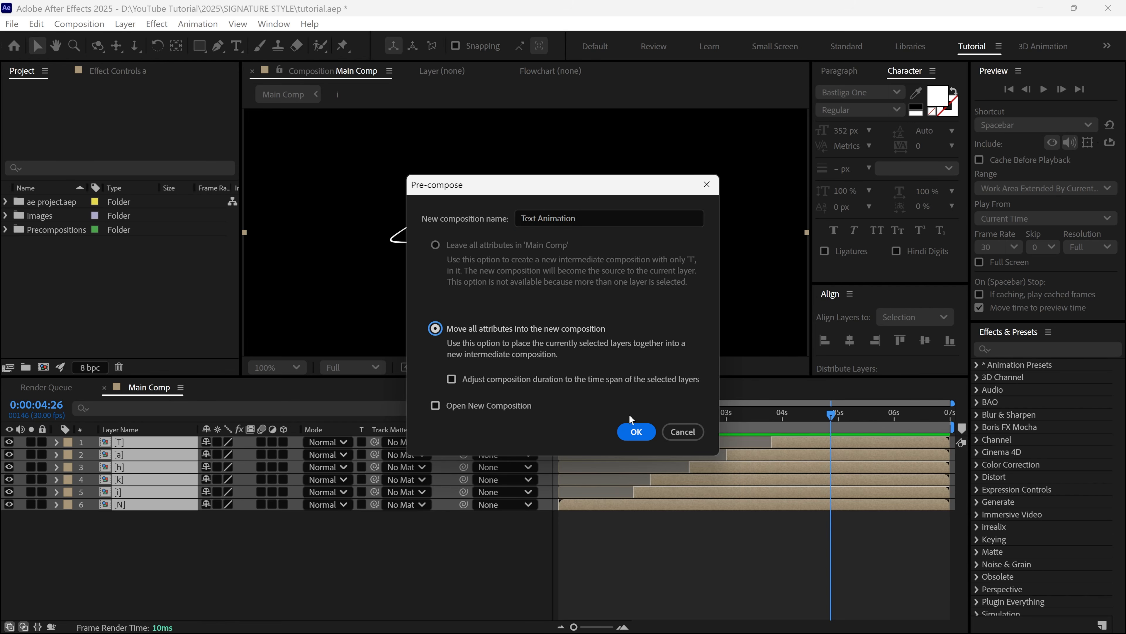
pyautogui.click(635, 430)
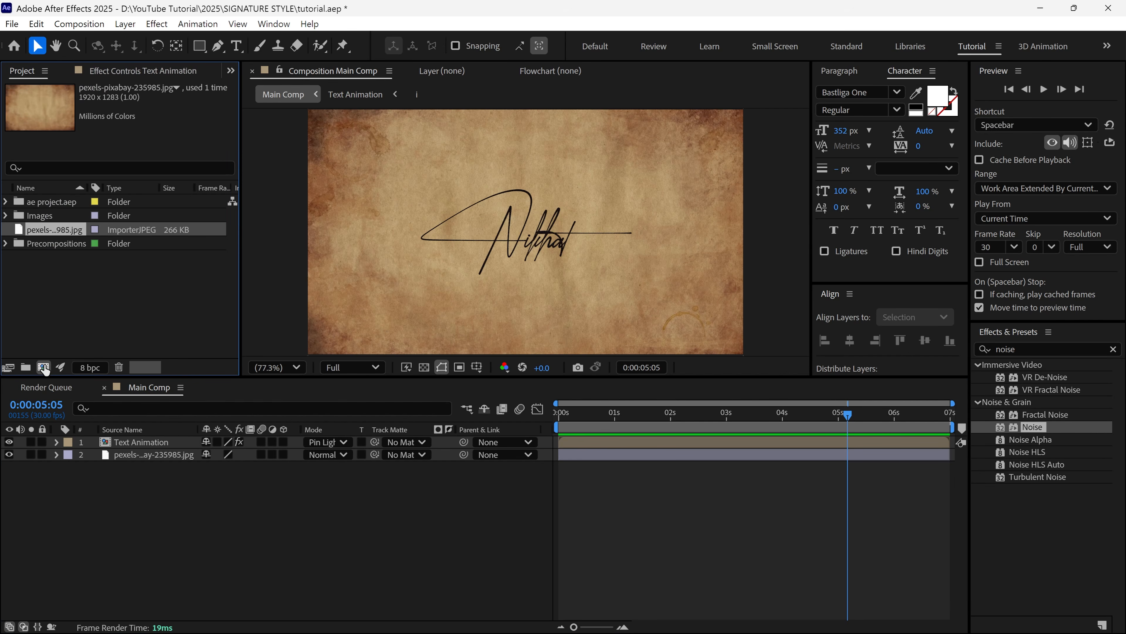
# Step: Create a 1920x1080, 30 fps composition named Post Card with a duration of 0:00:09:00
pyautogui.click(43, 367)
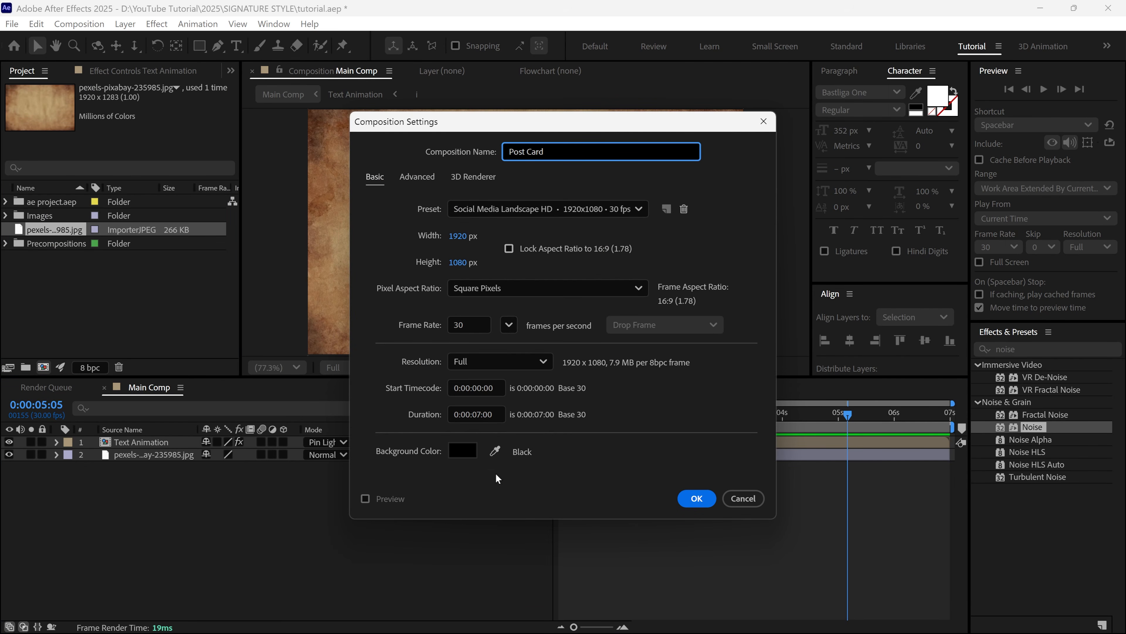
pyautogui.click(482, 415)
pyautogui.press('BackSpace')
pyautogui.write('9')
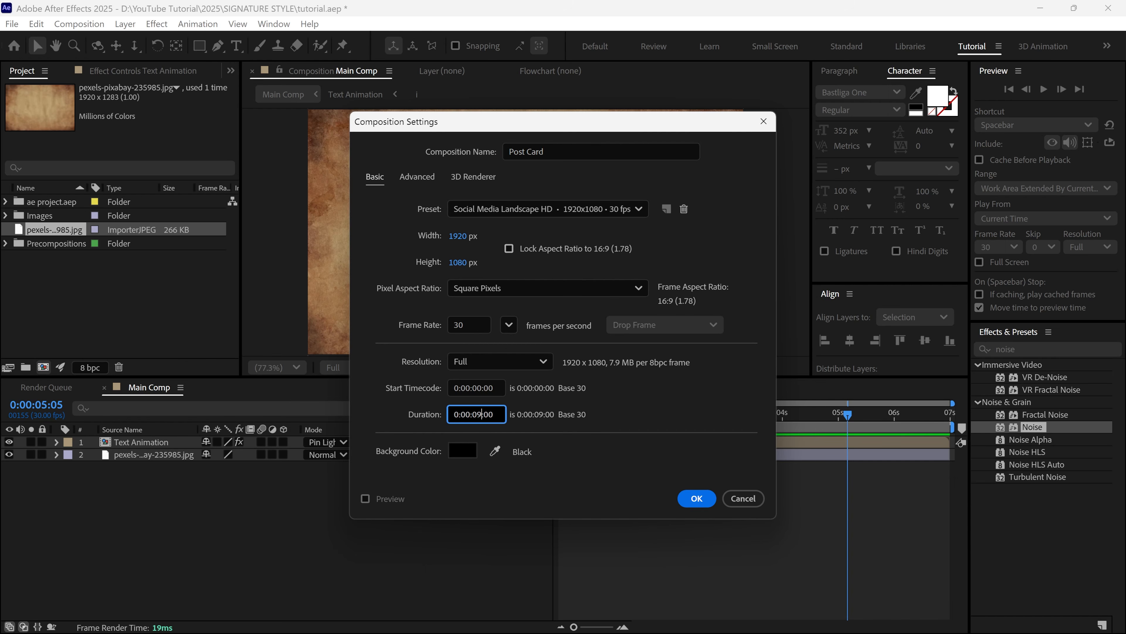
pyautogui.click(697, 498)
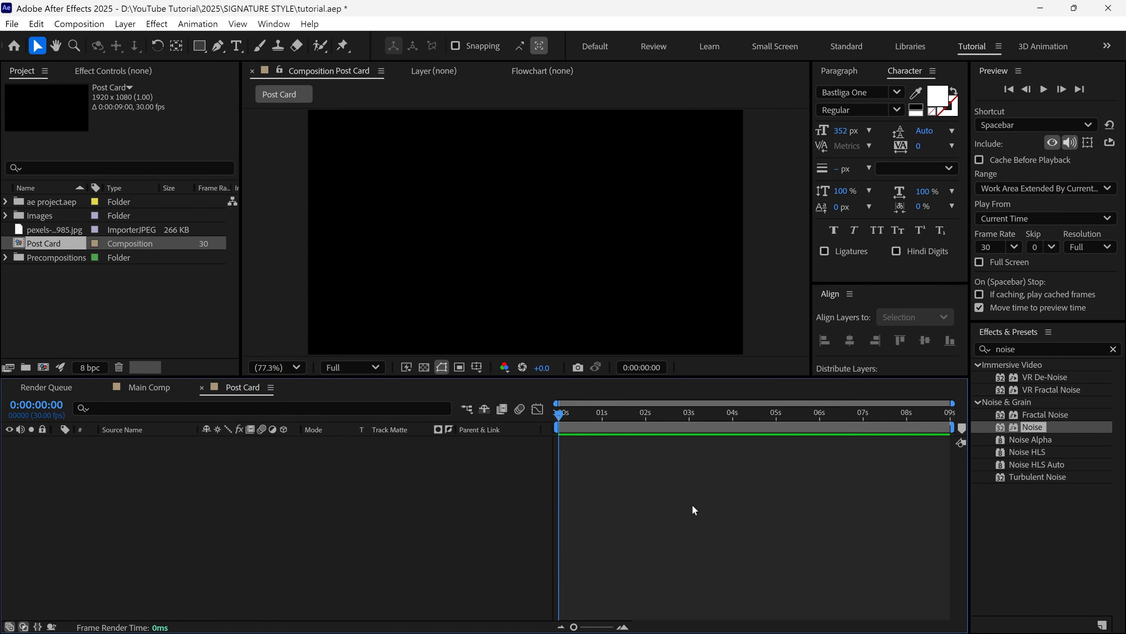
# Step: Import the orange-background postcard image with number 7967946 from the Paper Texture folder as footage
pyautogui.doubleClick(127, 307)
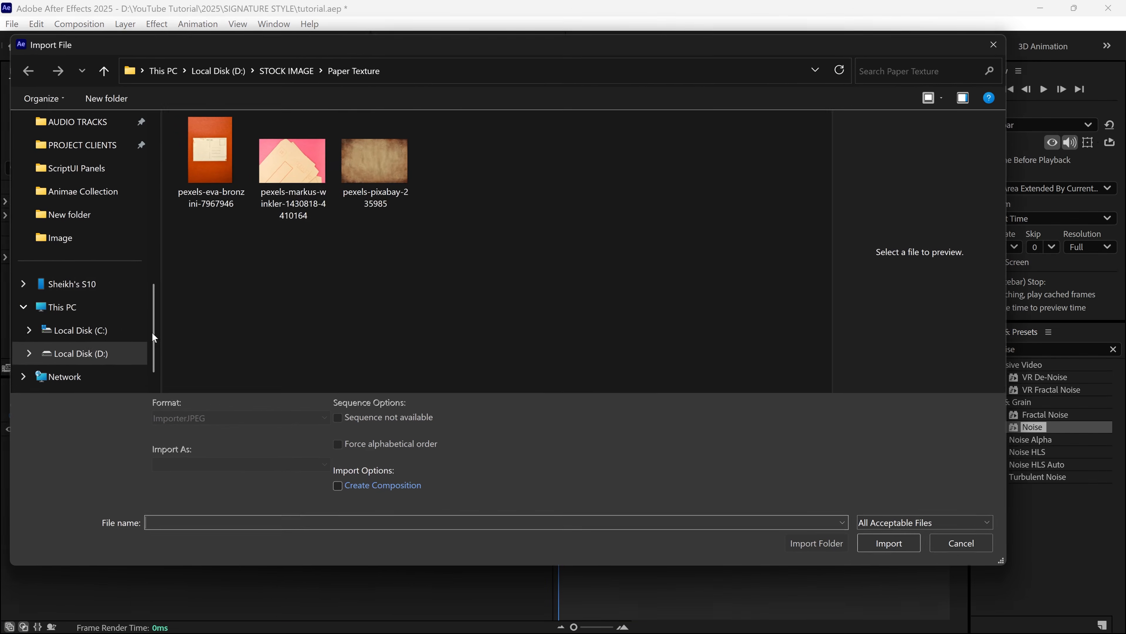
pyautogui.click(208, 176)
pyautogui.click(893, 544)
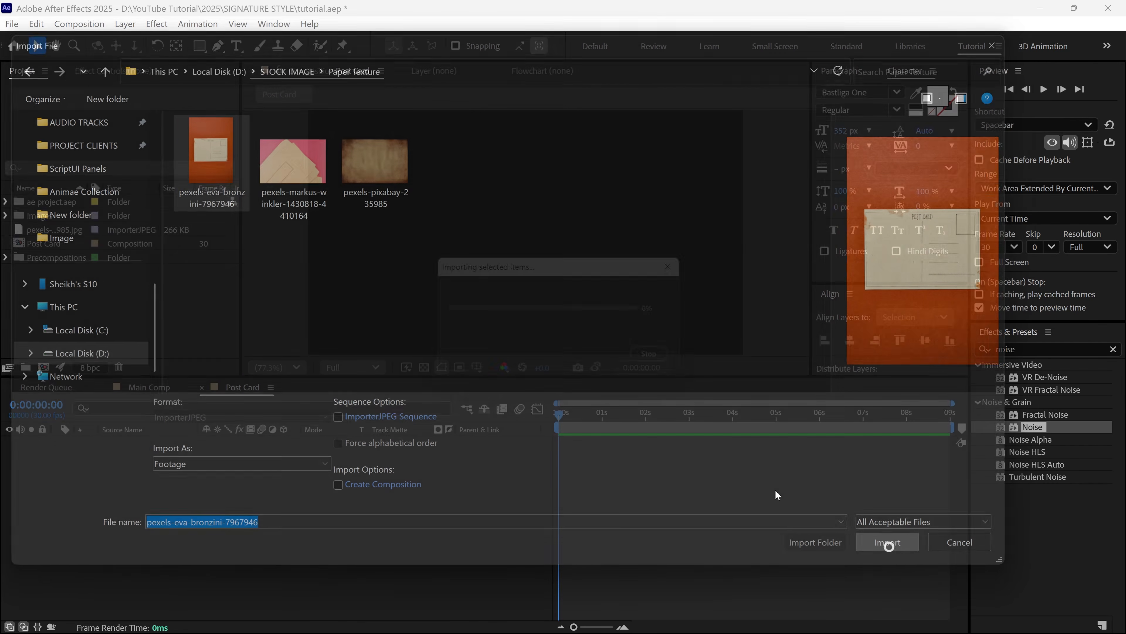
# Step: Add the orange-background postcard image to the Post Card composition and fit it to the composition width
pyautogui.moveTo(49, 242); pyautogui.dragTo(101, 445)
pyautogui.scroll(-1, 532, 251)
pyautogui.press('s')
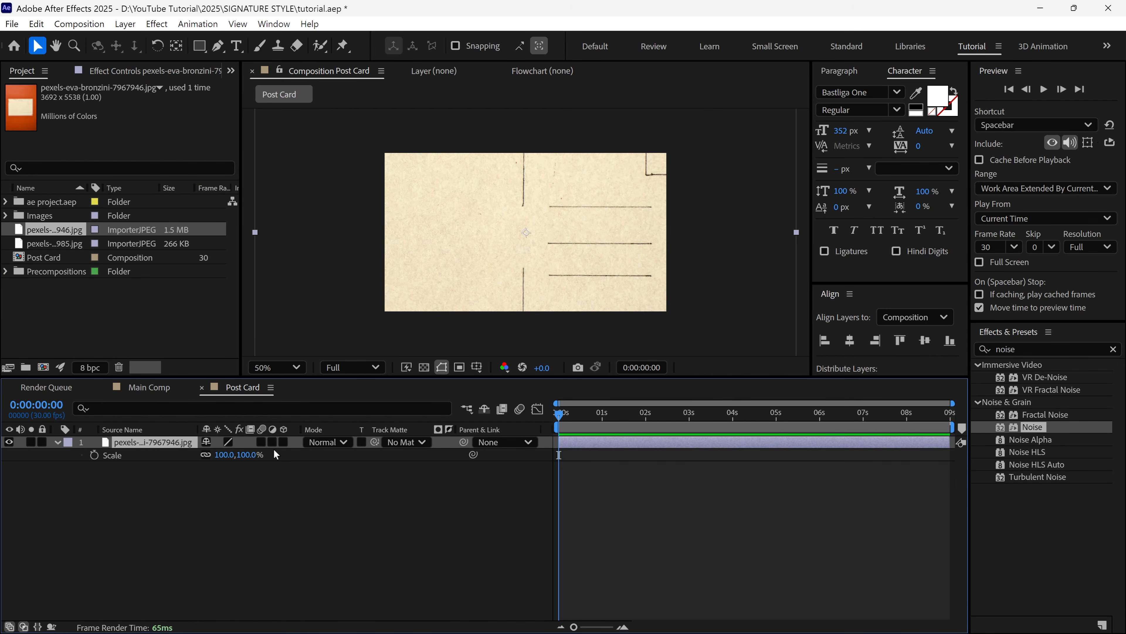
pyautogui.moveTo(228, 455); pyautogui.dragTo(199, 459)
pyautogui.rightClick(464, 245)
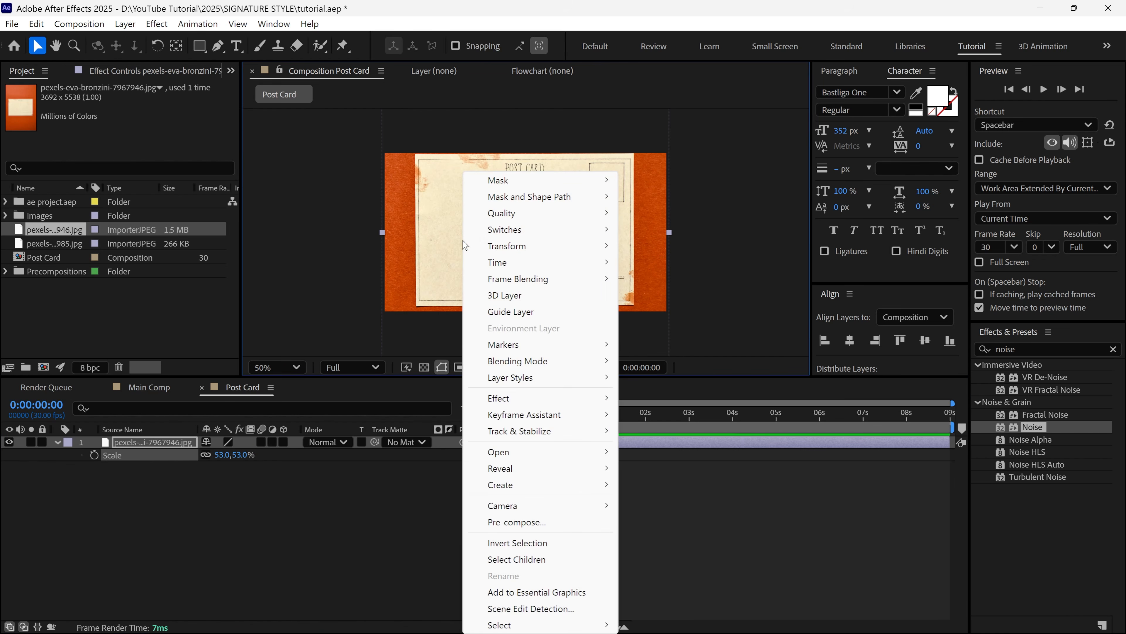
pyautogui.moveTo(539, 246)
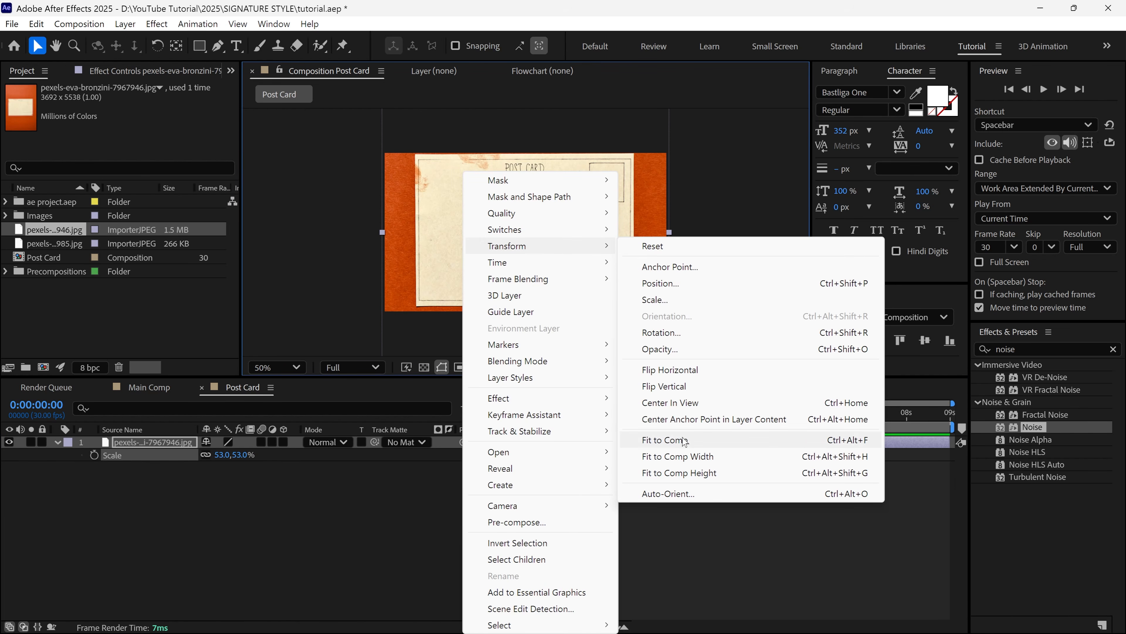
pyautogui.click(710, 457)
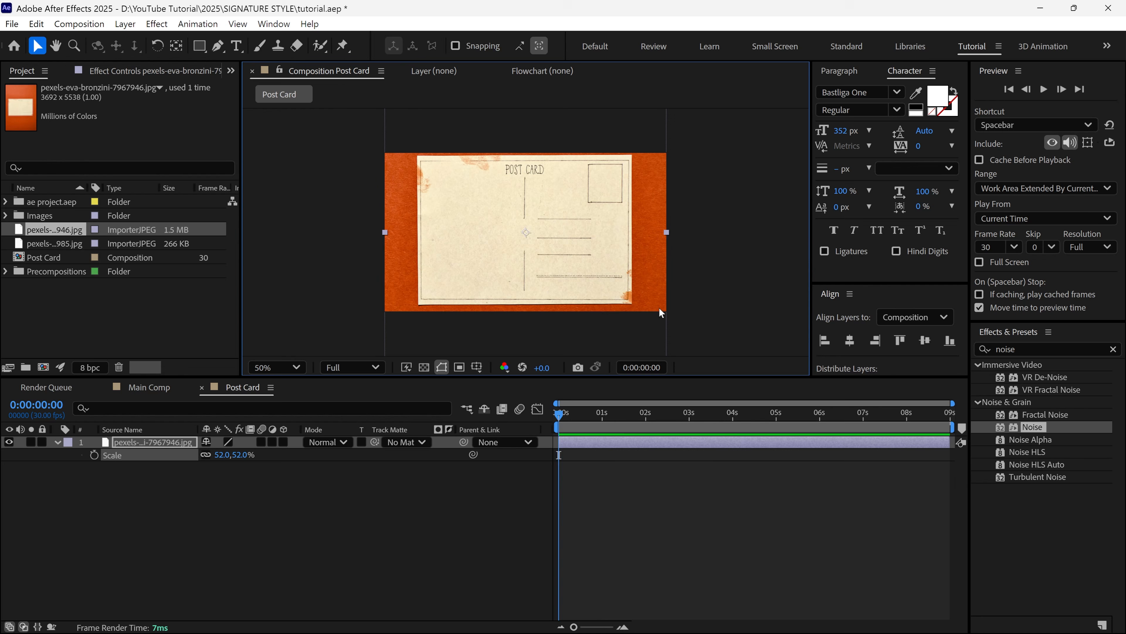
pyautogui.hotkey('shift', '/')
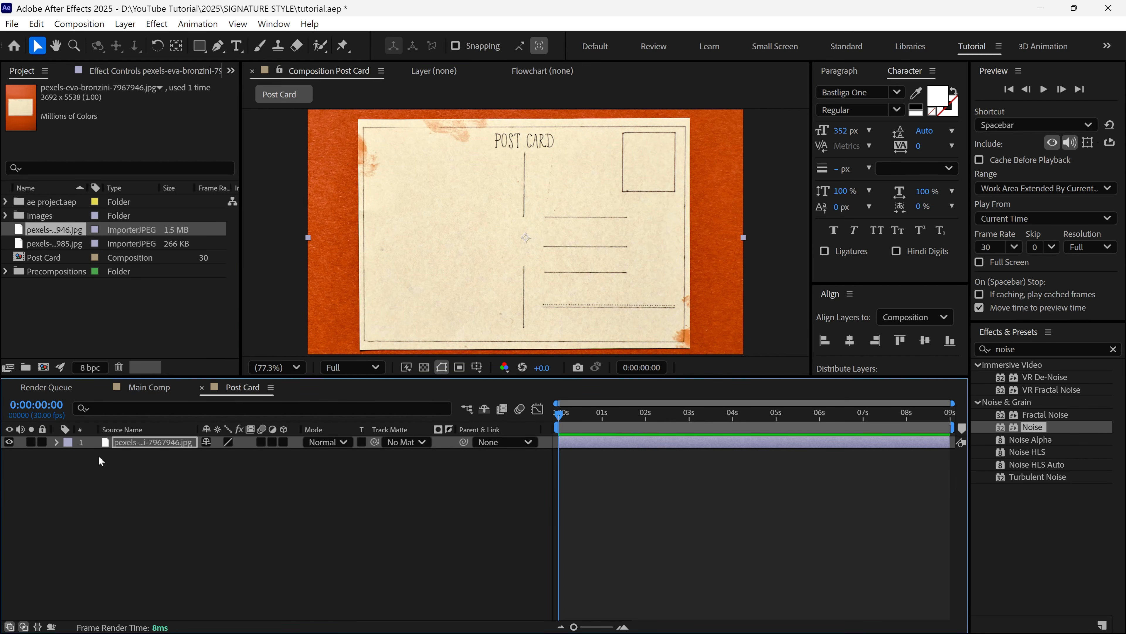
# Step: Import the Artboard 1 Eiffel Tower stamp from Stamp Paper > 1x and add it above the postcard layer
pyautogui.hotkey('ctrl', 'i')
pyautogui.click(290, 175)
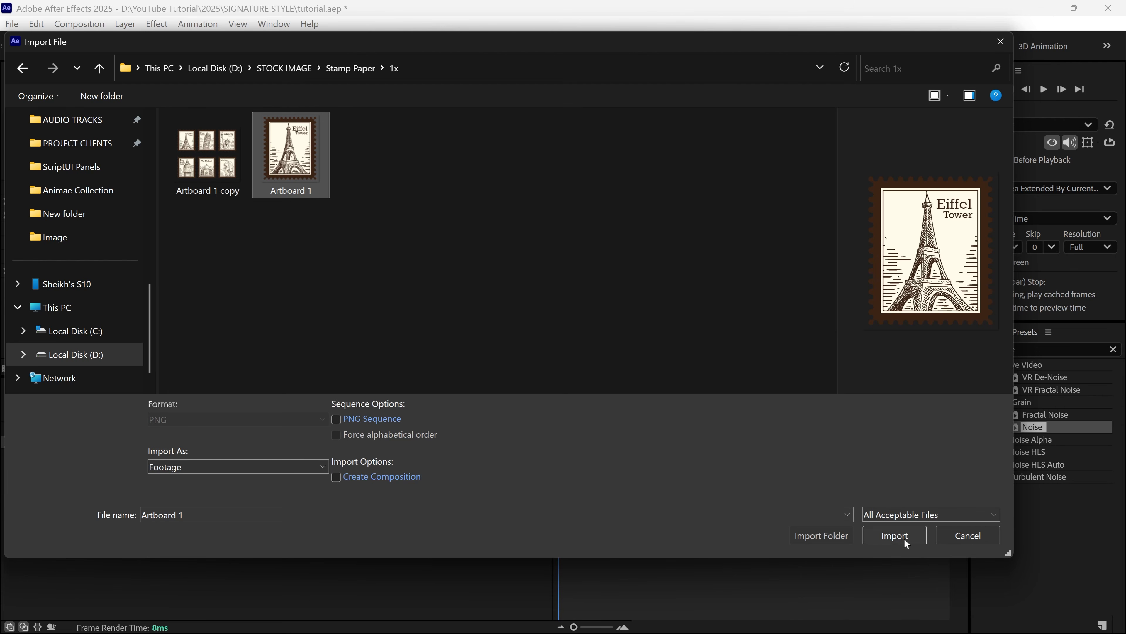
pyautogui.click(894, 535)
pyautogui.moveTo(57, 218); pyautogui.dragTo(112, 438)
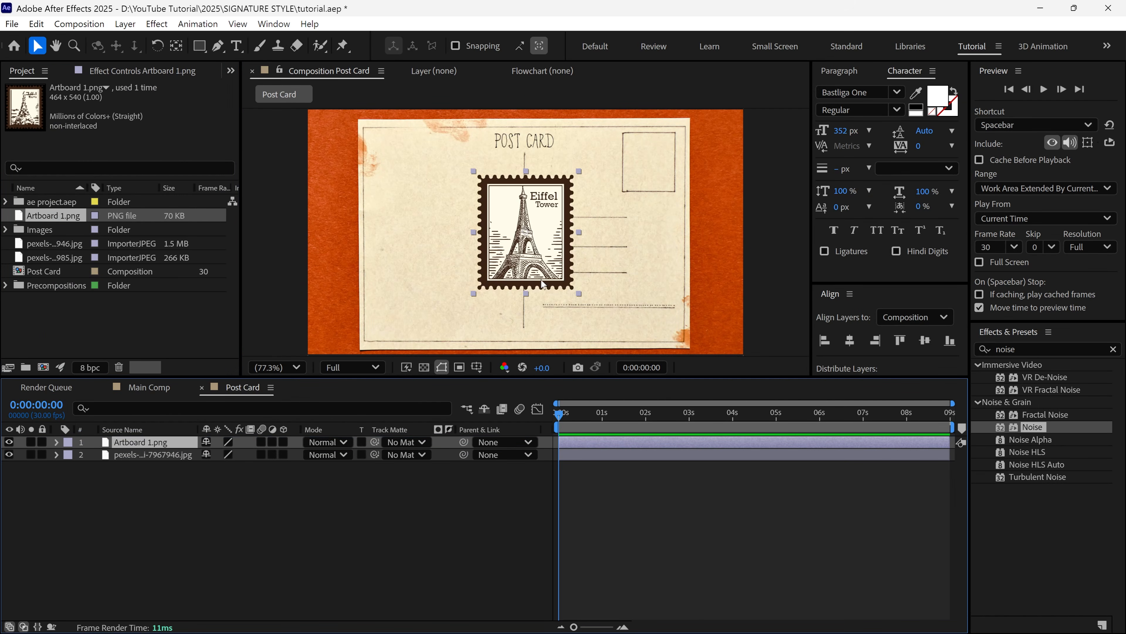
# Step: Scale the Eiffel Tower stamp to 57% and position it over the postcard's empty stamp box
pyautogui.moveTo(543, 284); pyautogui.dragTo(658, 236)
pyautogui.press('s')
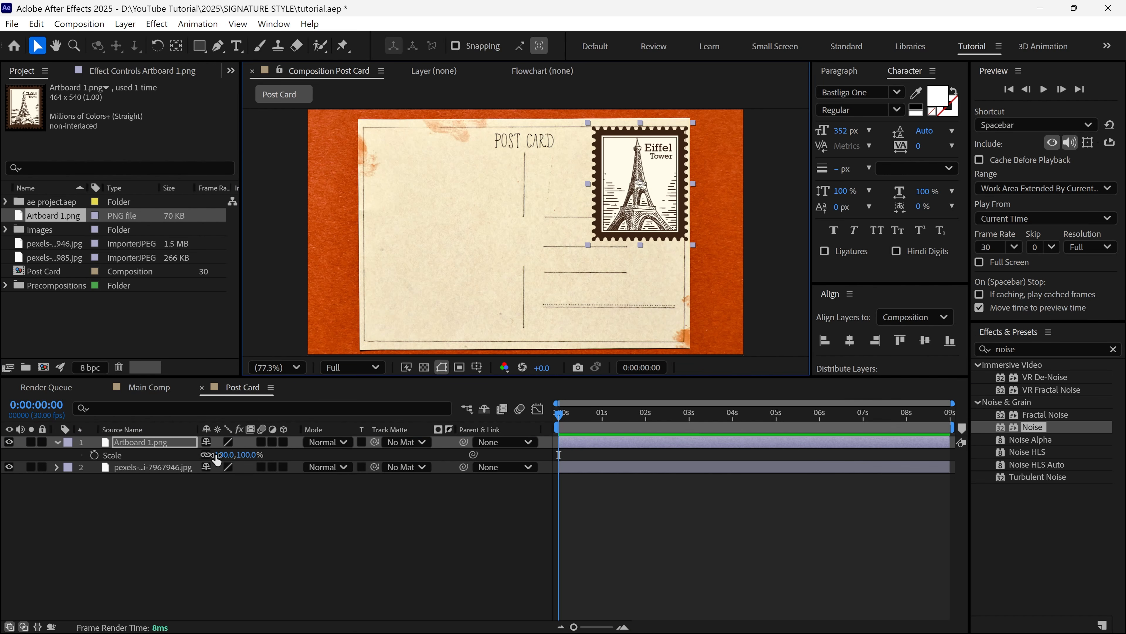
pyautogui.moveTo(230, 454); pyautogui.dragTo(211, 454)
pyautogui.moveTo(656, 195); pyautogui.dragTo(656, 170)
pyautogui.moveTo(649, 380); pyautogui.dragTo(650, 436)
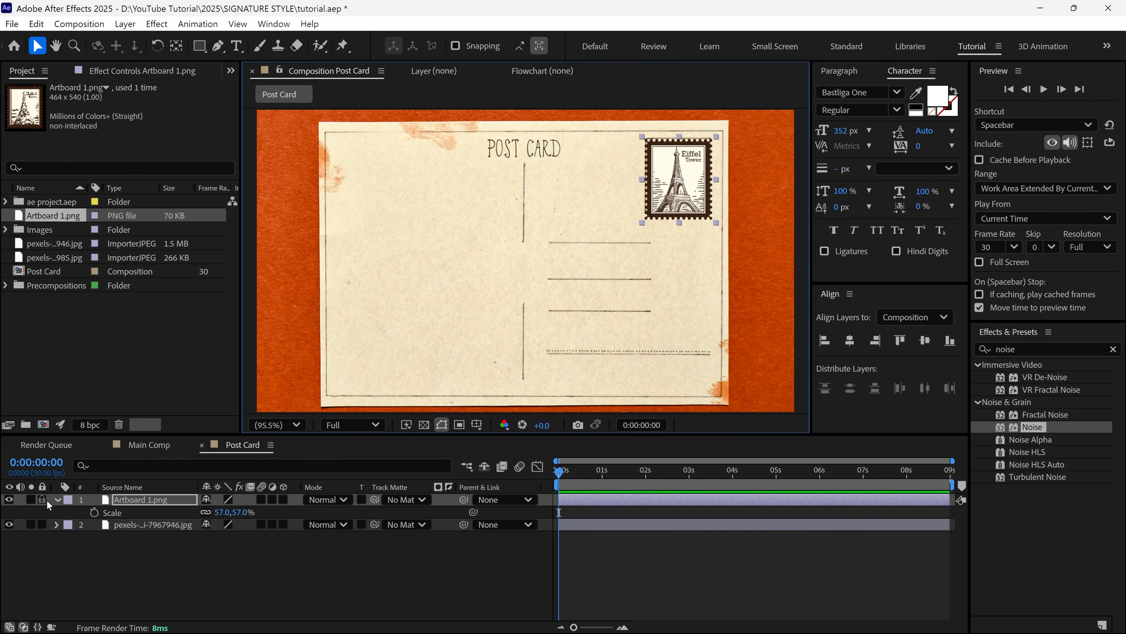
# Step: Set the Artboard 1 stamp layer's blending mode to Pin Light
pyautogui.click(57, 499)
pyautogui.click(349, 509)
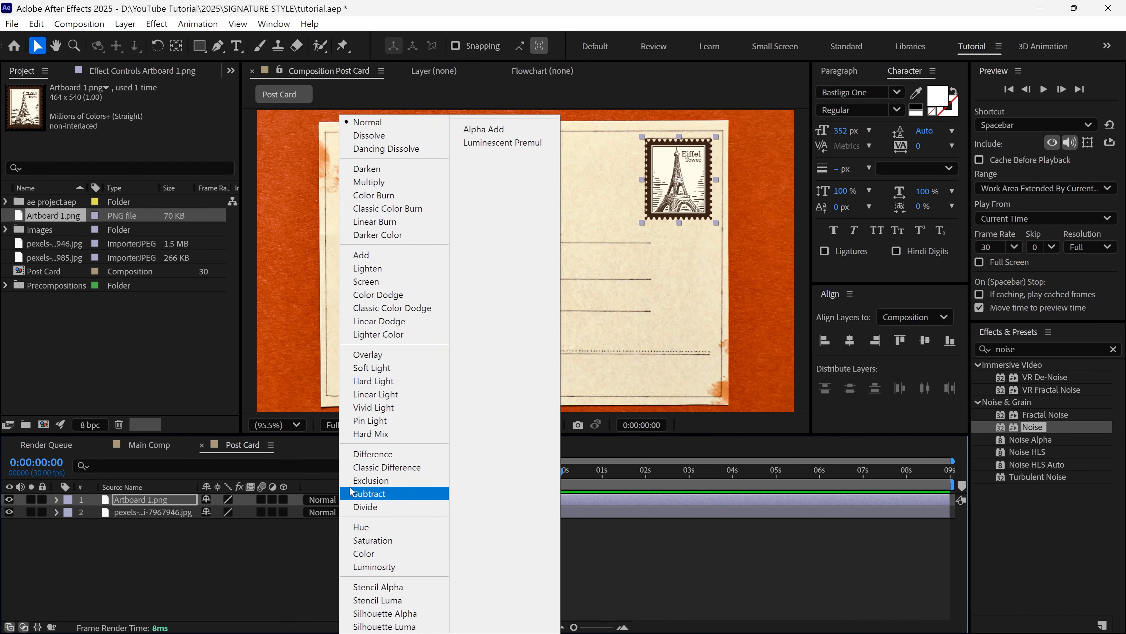
pyautogui.click(401, 424)
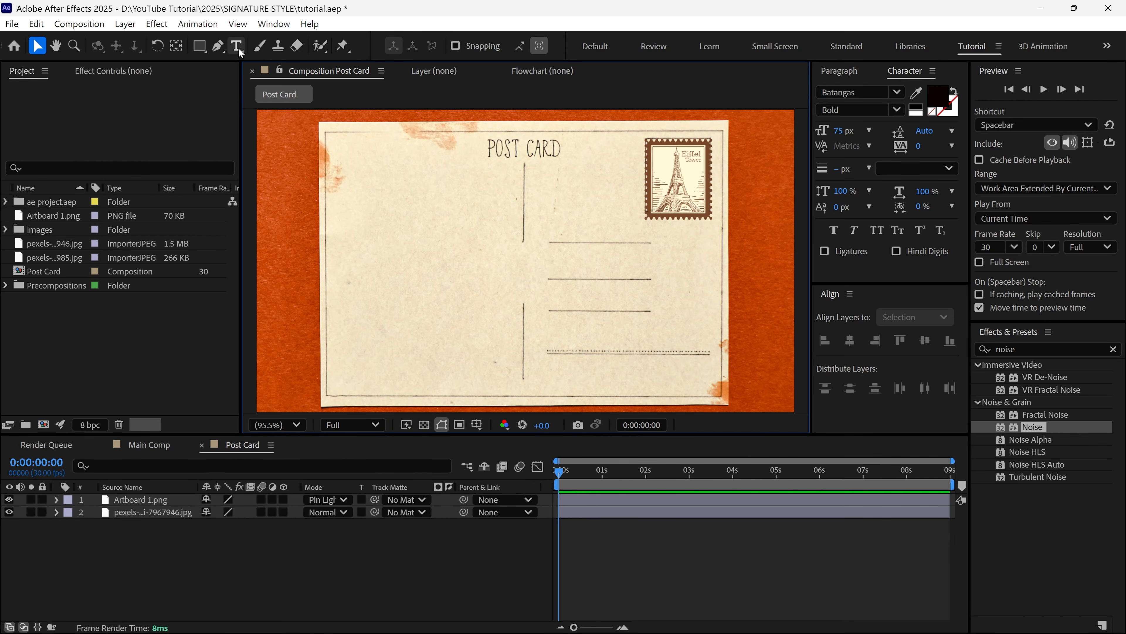
# Step: Add a 57 px text line reading "To my love" plus the recipient's first name above the postcard's first address line
pyautogui.click(236, 46)
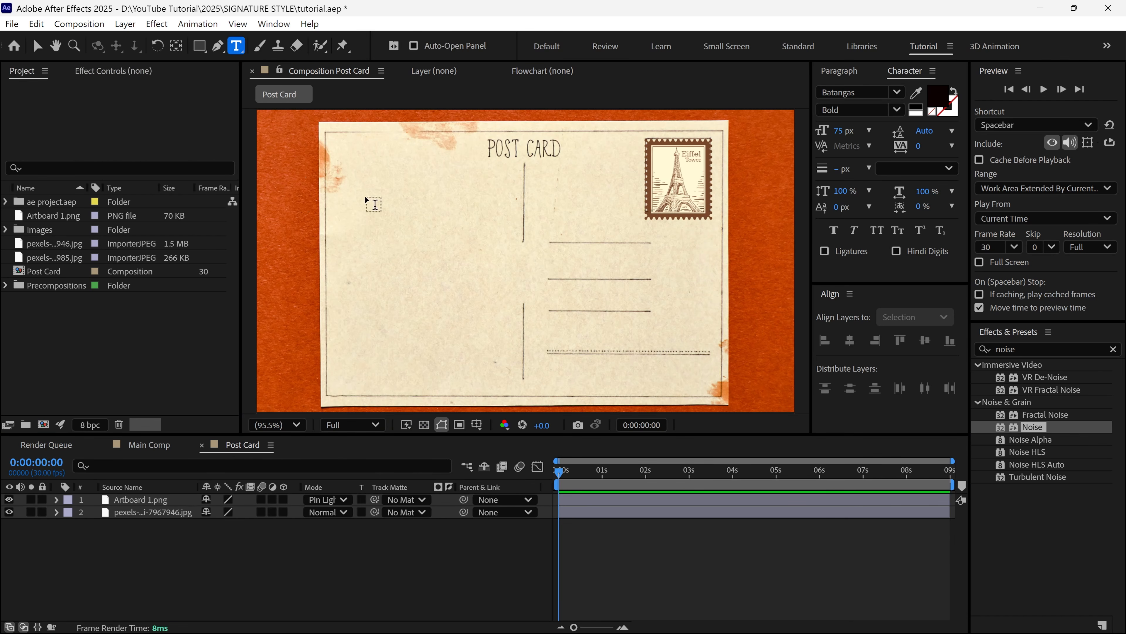
pyautogui.click(565, 235)
pyautogui.write('To my love thomas')
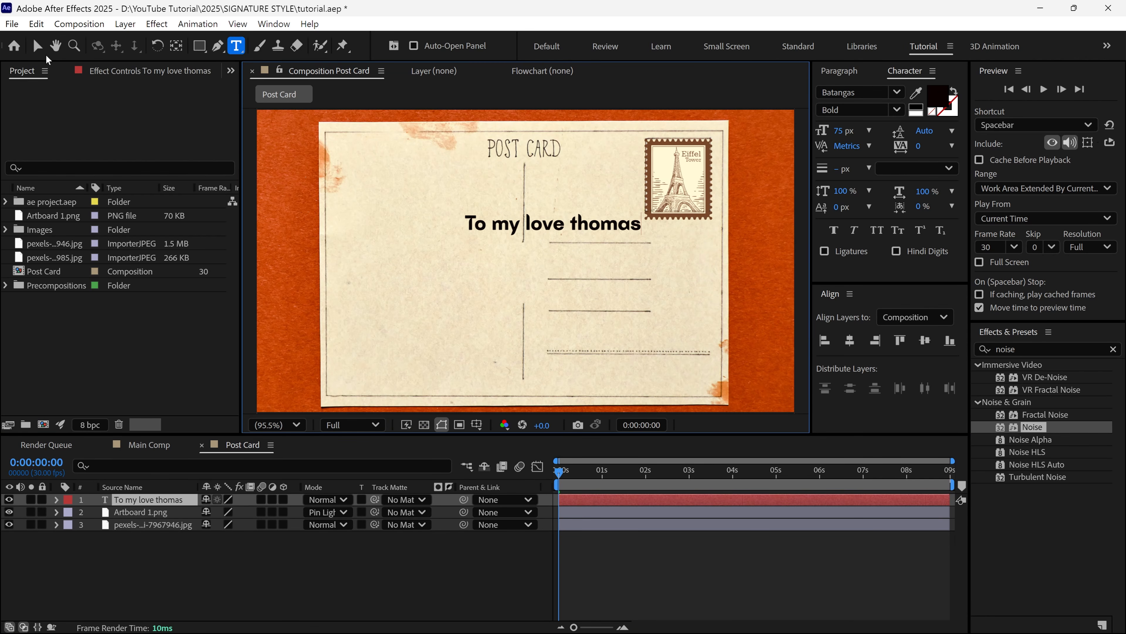
pyautogui.press('Escape')
pyautogui.moveTo(837, 132); pyautogui.dragTo(829, 132)
pyautogui.moveTo(601, 229); pyautogui.dragTo(646, 233)
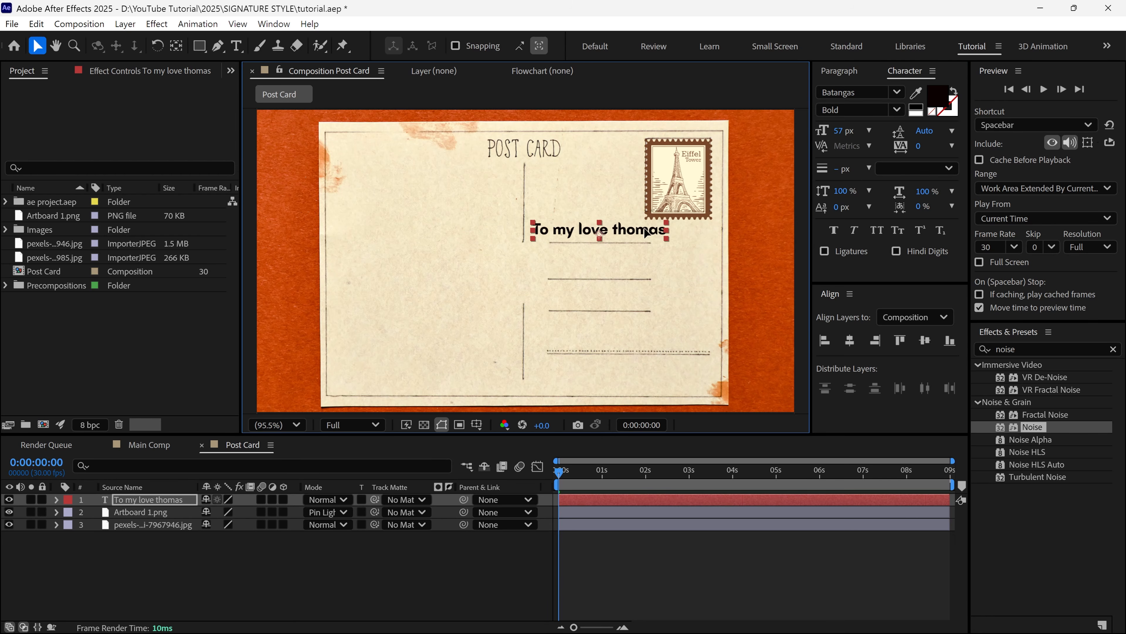
# Step: Change the recipient text's font to Blackadder ITC
pyautogui.click(860, 91)
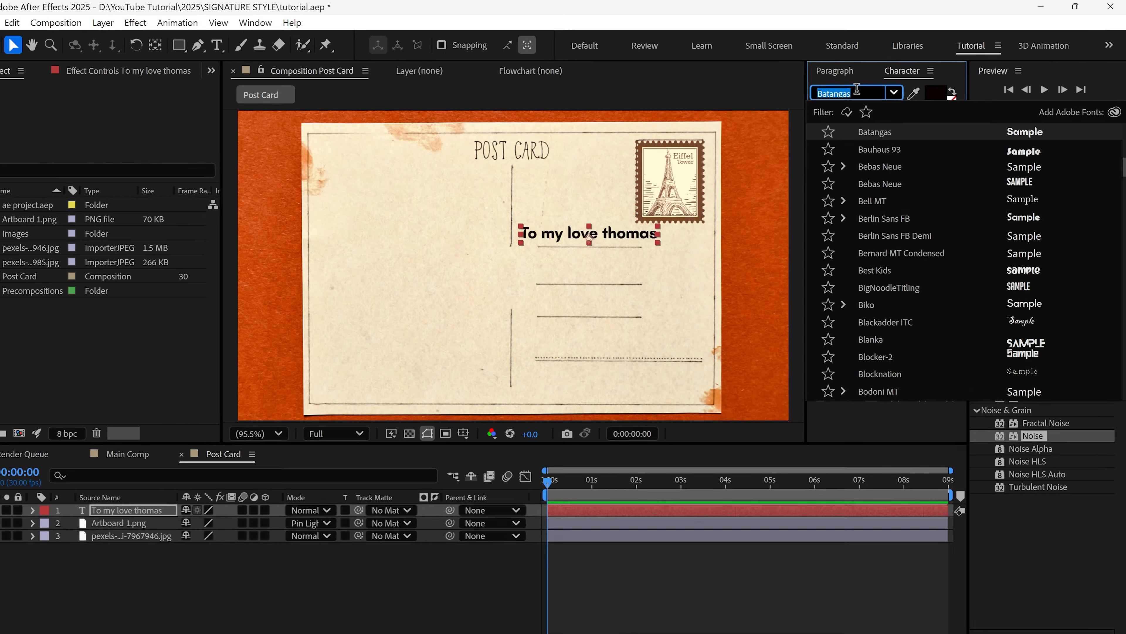
pyautogui.write('black')
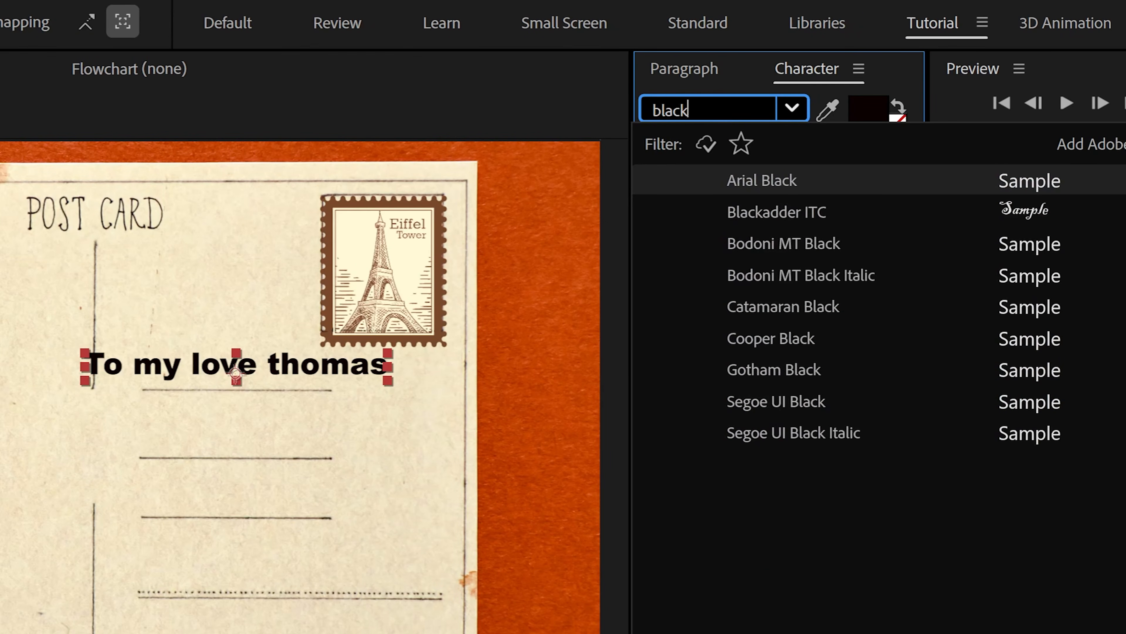
pyautogui.click(776, 212)
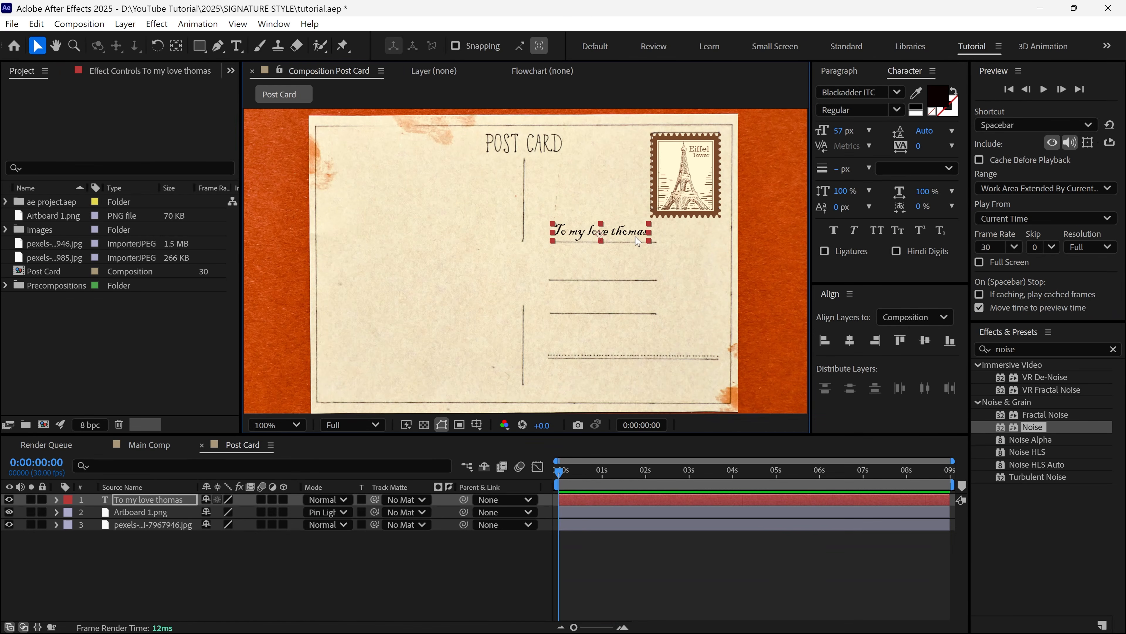
# Step: Duplicate the recipient text onto the second address line and change it to "From" followed by a placeholder sender name
pyautogui.hotkey('ctrl', 'd')
pyautogui.moveTo(638, 241); pyautogui.dragTo(619, 309)
pyautogui.doubleClick(636, 281)
pyautogui.write('From kshjdf kldfdd')
pyautogui.press('Escape')
pyautogui.press('v')
# Step: Duplicate the sender text for the third address line and replace its wording with a placeholder P.O. address
pyautogui.hotkey('ctrl', 'd')
pyautogui.doubleClick(618, 306)
pyautogui.write('Po. noc 79345 a')
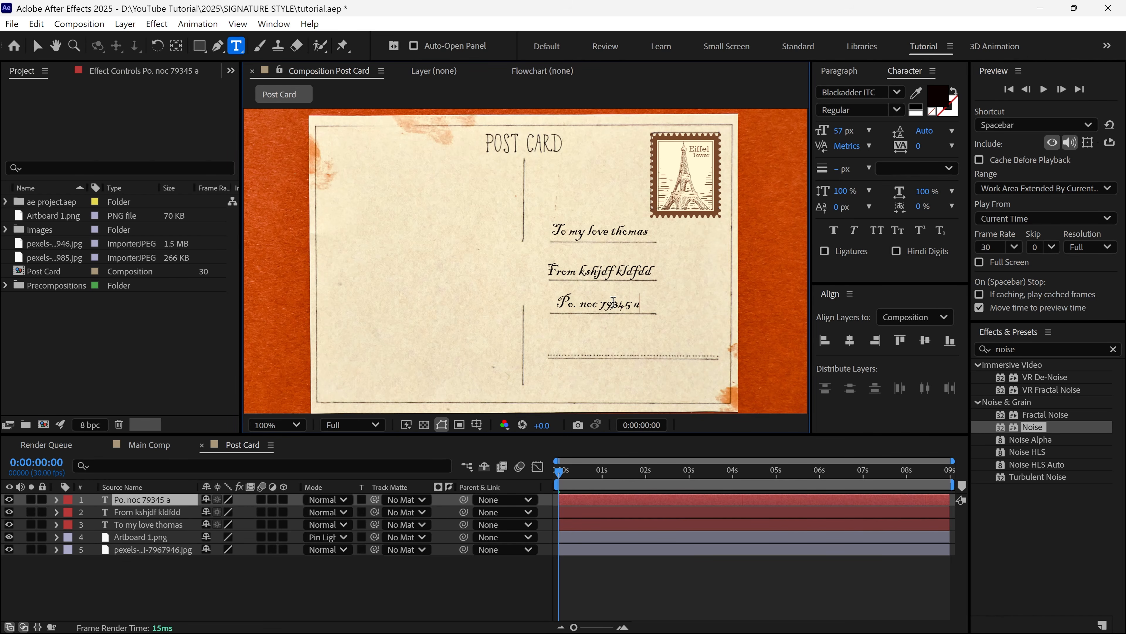
pyautogui.write('dd. jason')
pyautogui.press('Escape')
pyautogui.press('v')
pyautogui.click(591, 353)
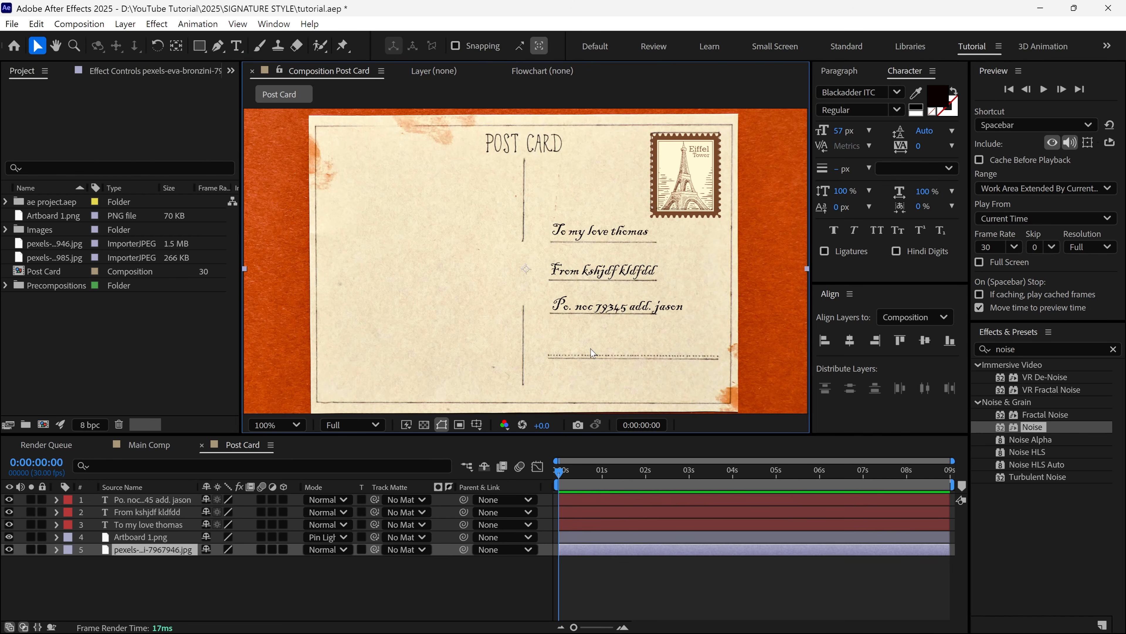
pyautogui.doubleClick(158, 346)
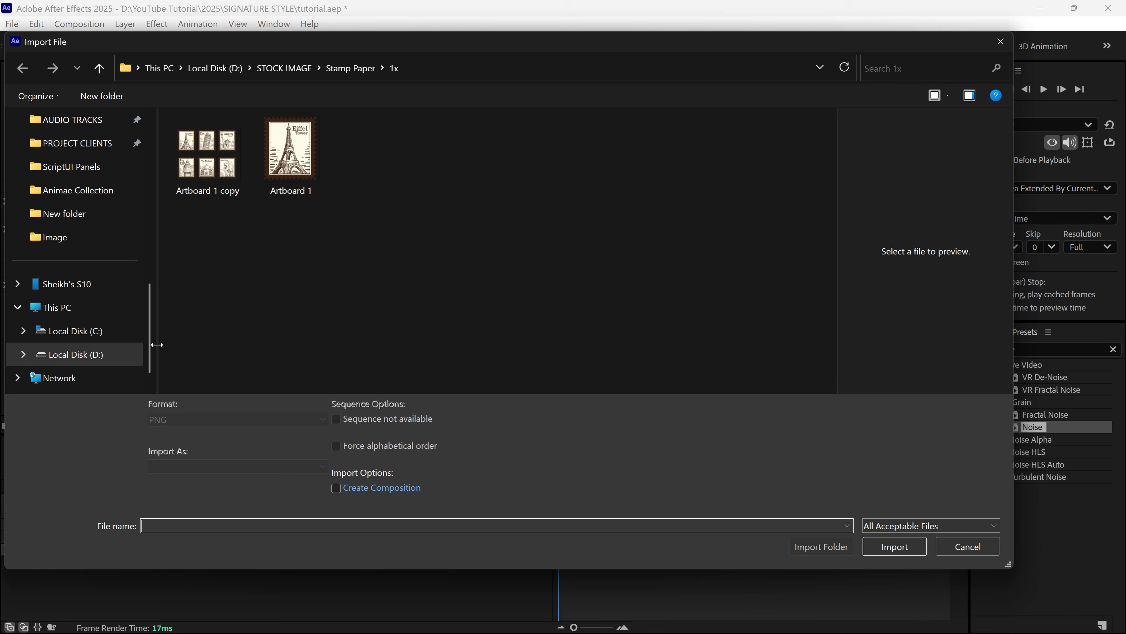
pyautogui.click(337, 69)
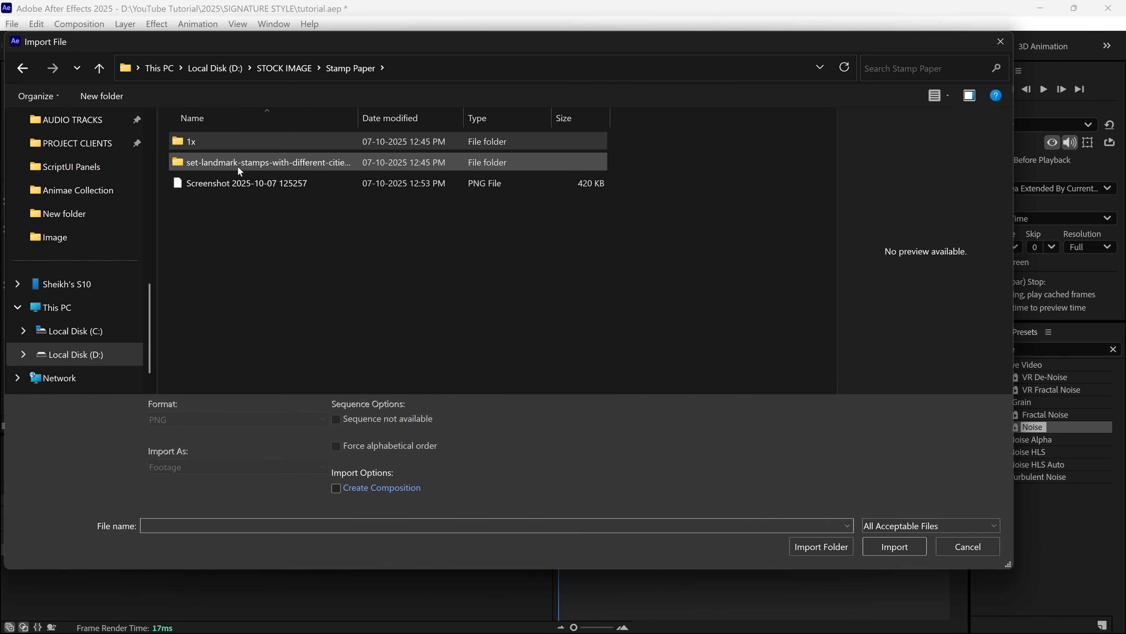
pyautogui.click(218, 182)
pyautogui.click(883, 535)
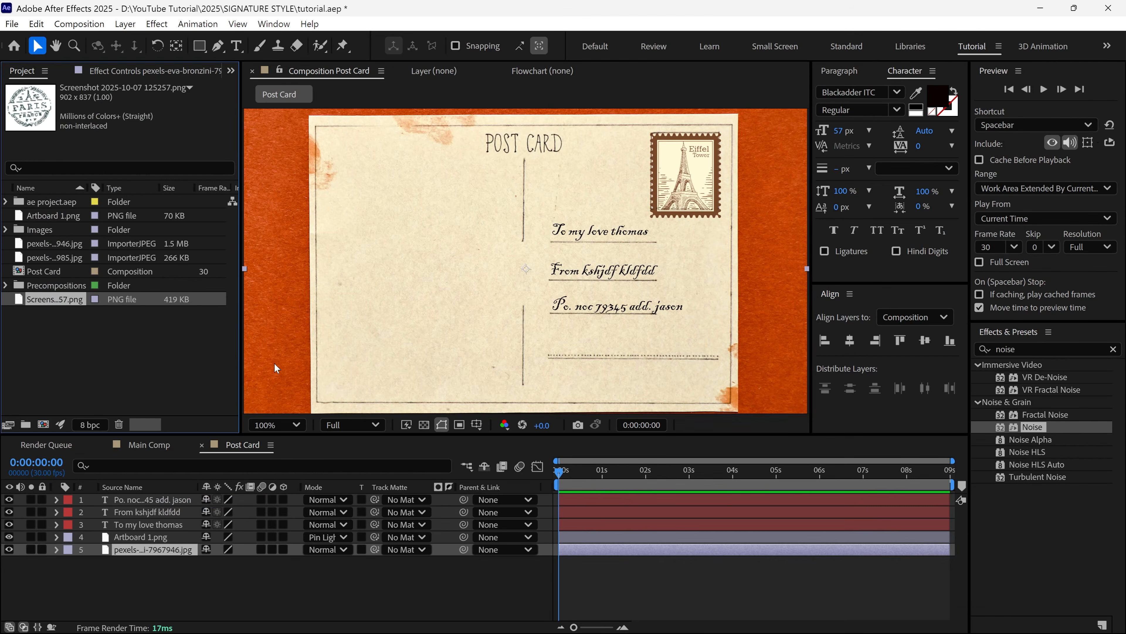
pyautogui.moveTo(66, 303); pyautogui.dragTo(115, 530)
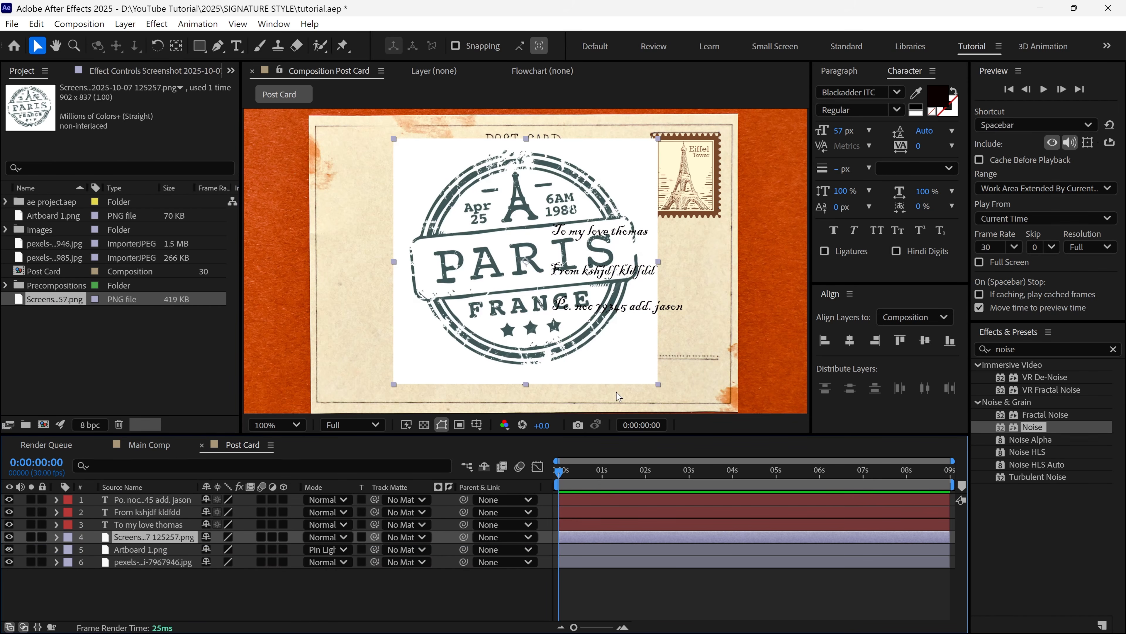
# Step: Scale the Paris postmark image to 31% and move it over the dotted line near the postcard's lower-right corner
pyautogui.press('s')
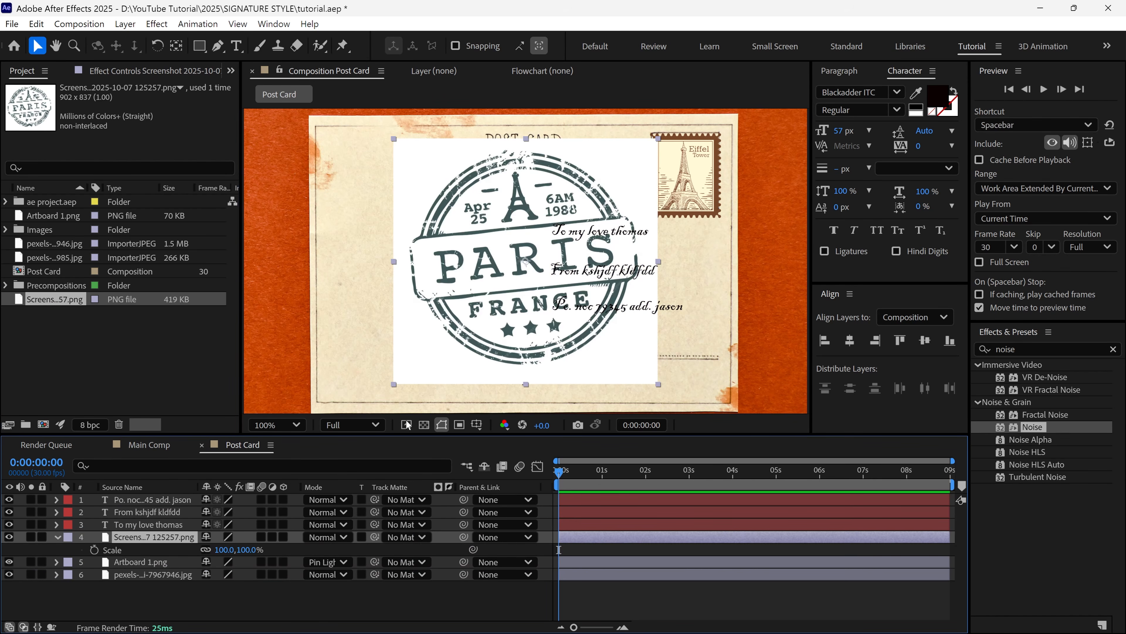
pyautogui.moveTo(235, 555); pyautogui.dragTo(203, 555)
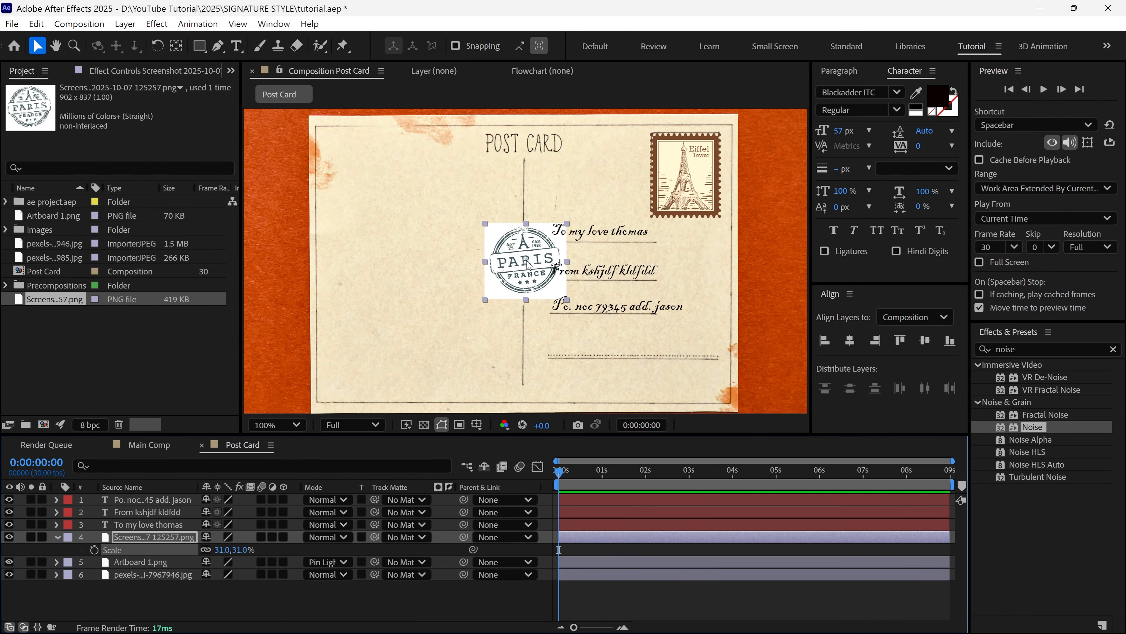
pyautogui.moveTo(530, 264); pyautogui.dragTo(658, 358)
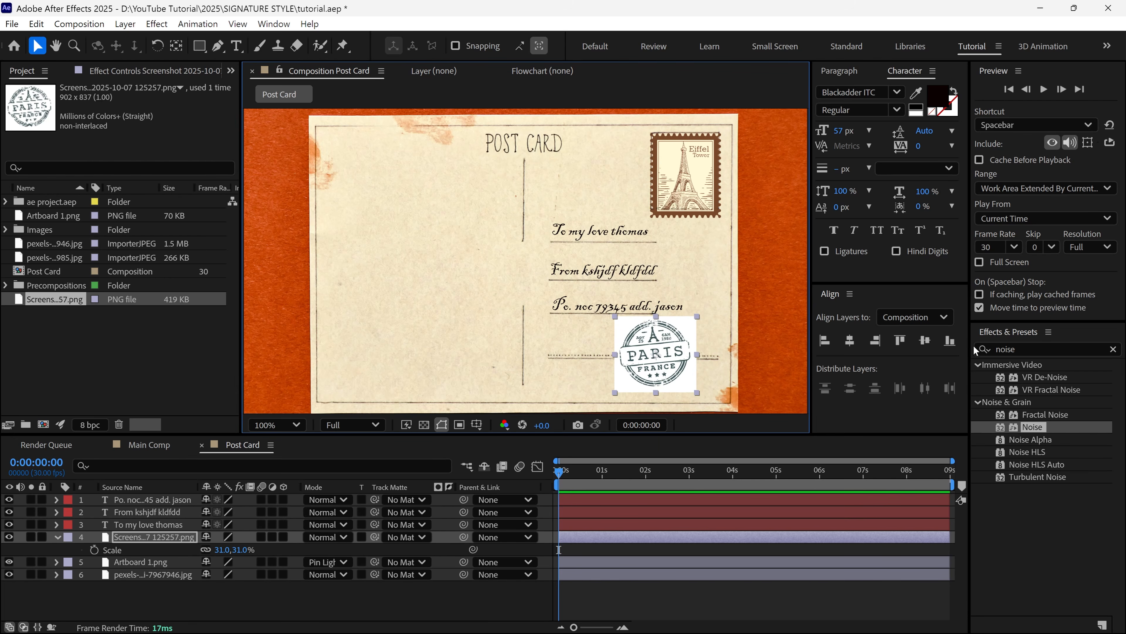
# Step: Apply Color Key to the Paris postmark, keying out its white background with a Color Tolerance of 7
pyautogui.click(986, 351)
pyautogui.write('color key')
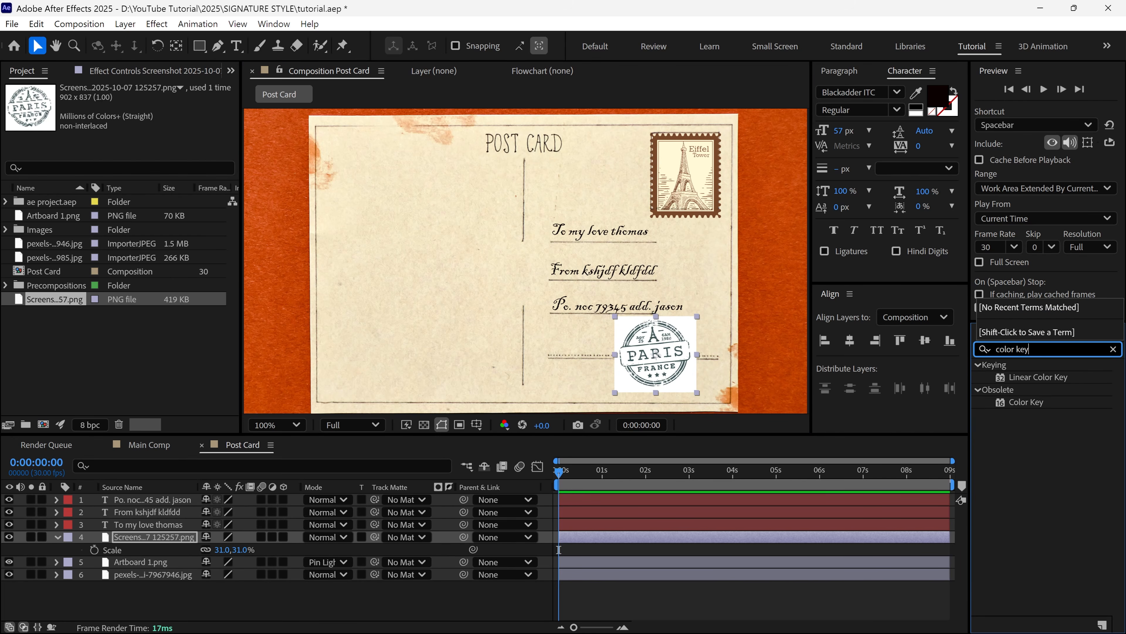
pyautogui.moveTo(1026, 402); pyautogui.dragTo(679, 366)
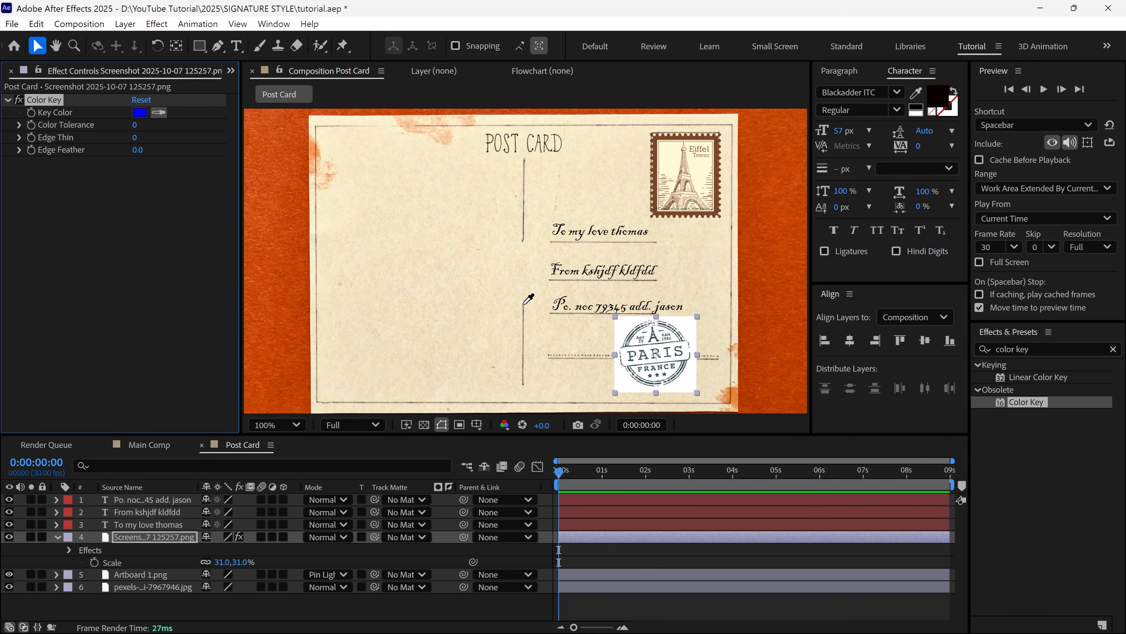
pyautogui.click(687, 327)
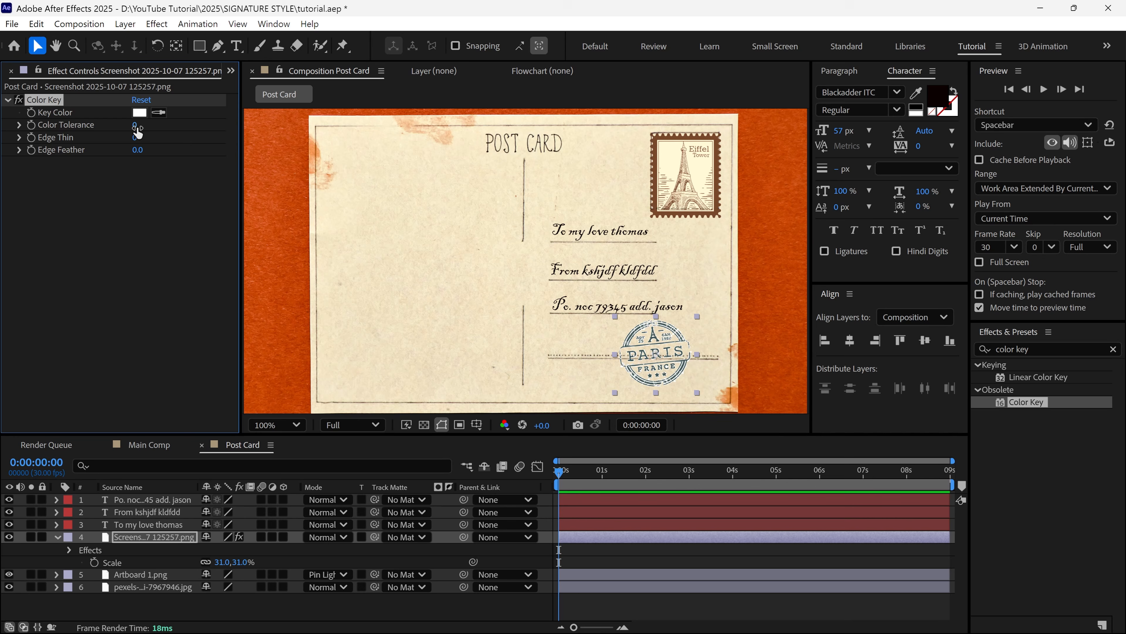
pyautogui.moveTo(137, 129); pyautogui.dragTo(190, 129)
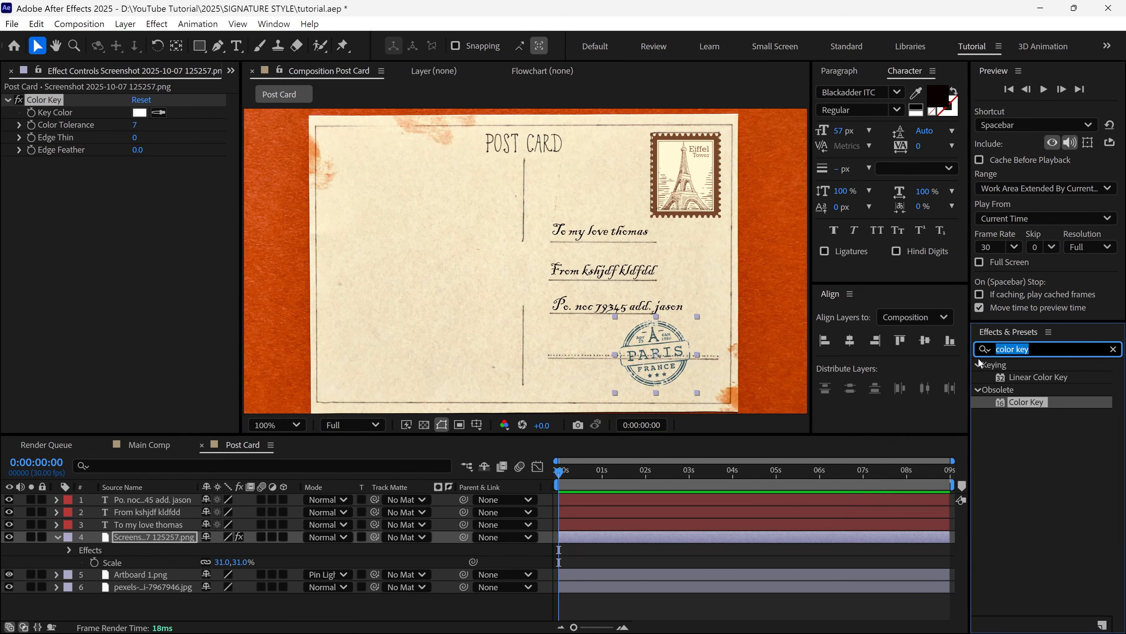
# Step: Apply the Fill effect to the Paris postmark and set its color to dark blue 353F78
pyautogui.write('fill')
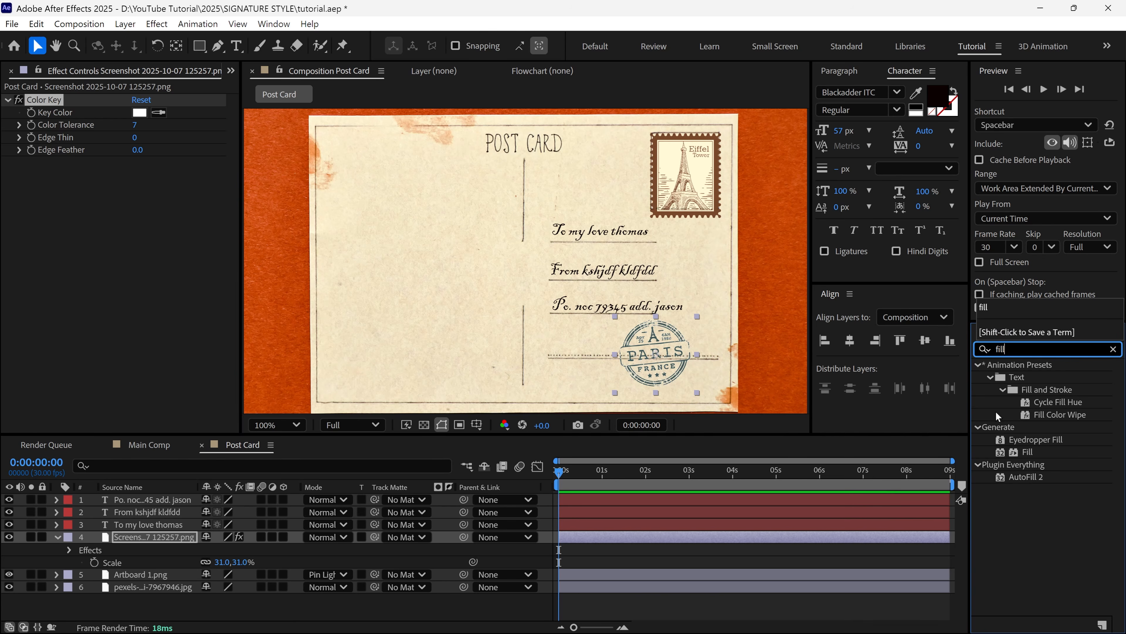
pyautogui.moveTo(1026, 454); pyautogui.dragTo(634, 364)
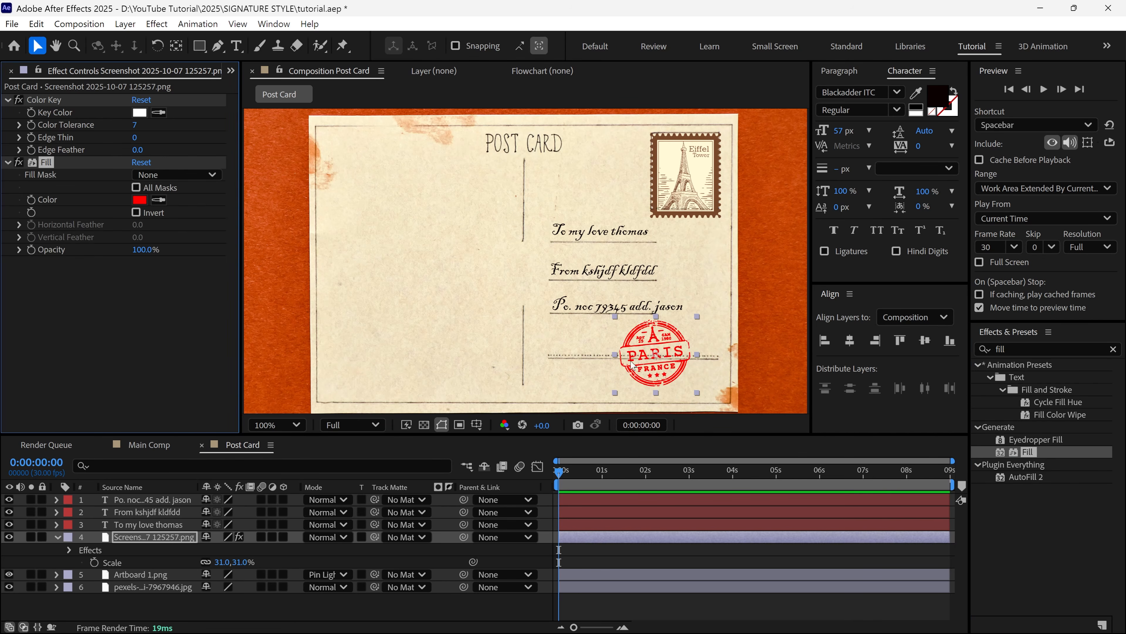
pyautogui.click(141, 202)
pyautogui.moveTo(544, 209); pyautogui.dragTo(204, 149)
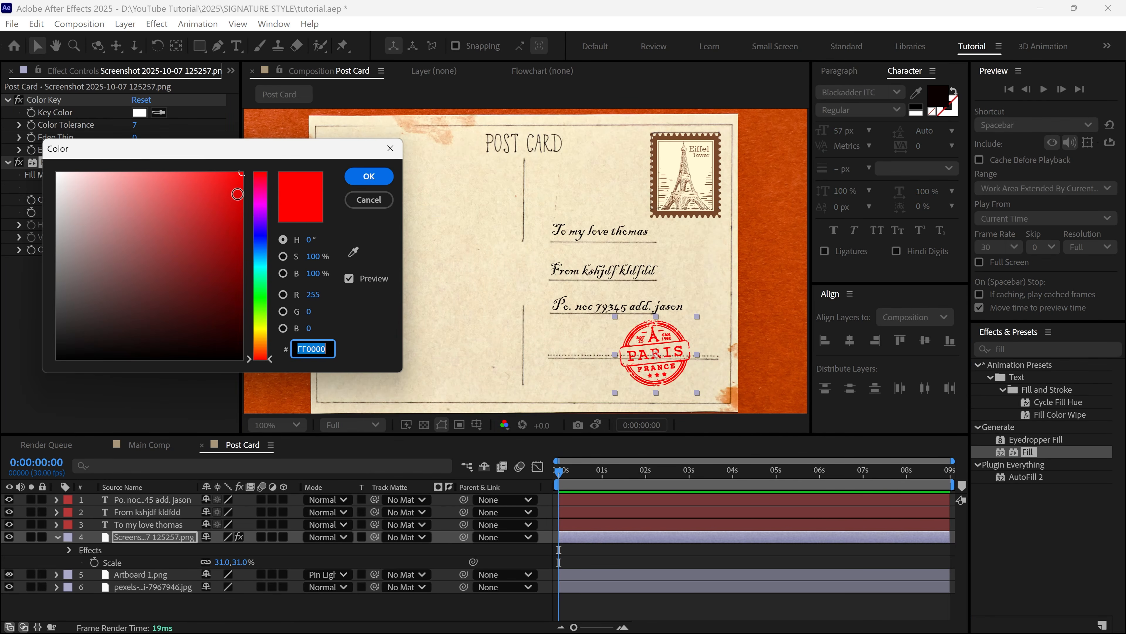
pyautogui.moveTo(237, 194); pyautogui.dragTo(160, 271)
pyautogui.moveTo(260, 208); pyautogui.dragTo(260, 236)
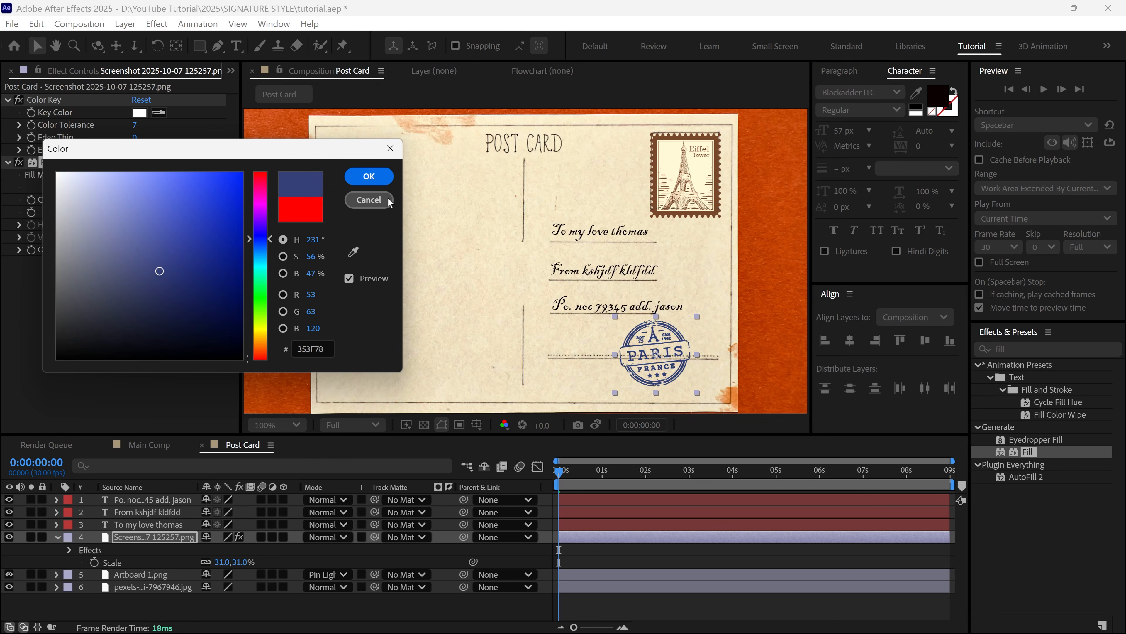
pyautogui.click(368, 175)
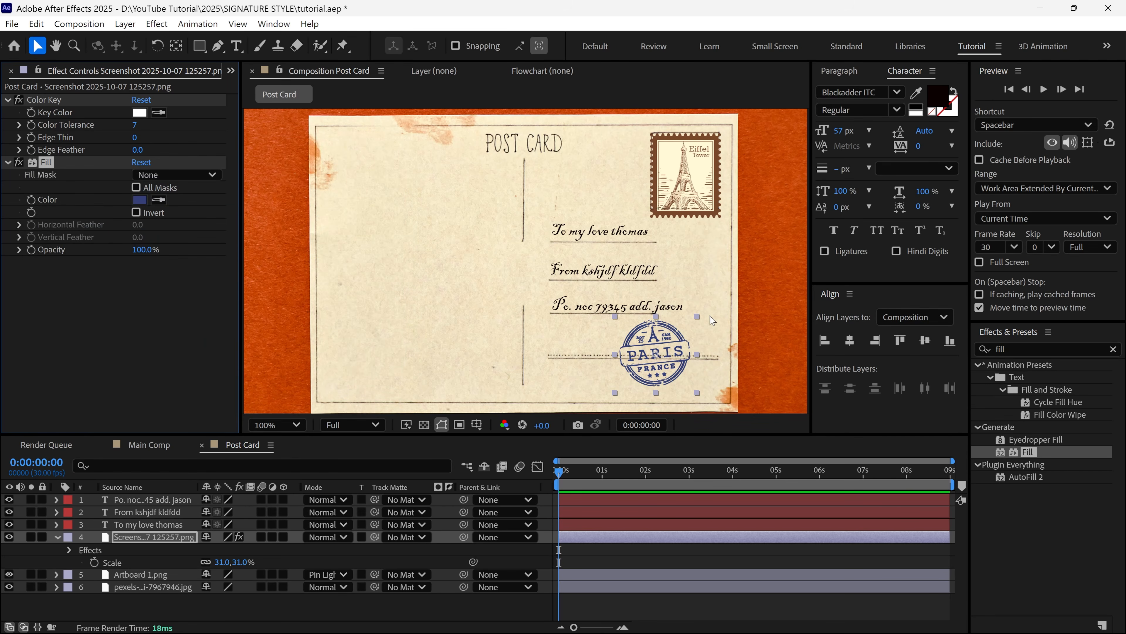
# Step: Add a text layer with a sender's first name on the dotted line beside the Paris postmark
pyautogui.click(57, 537)
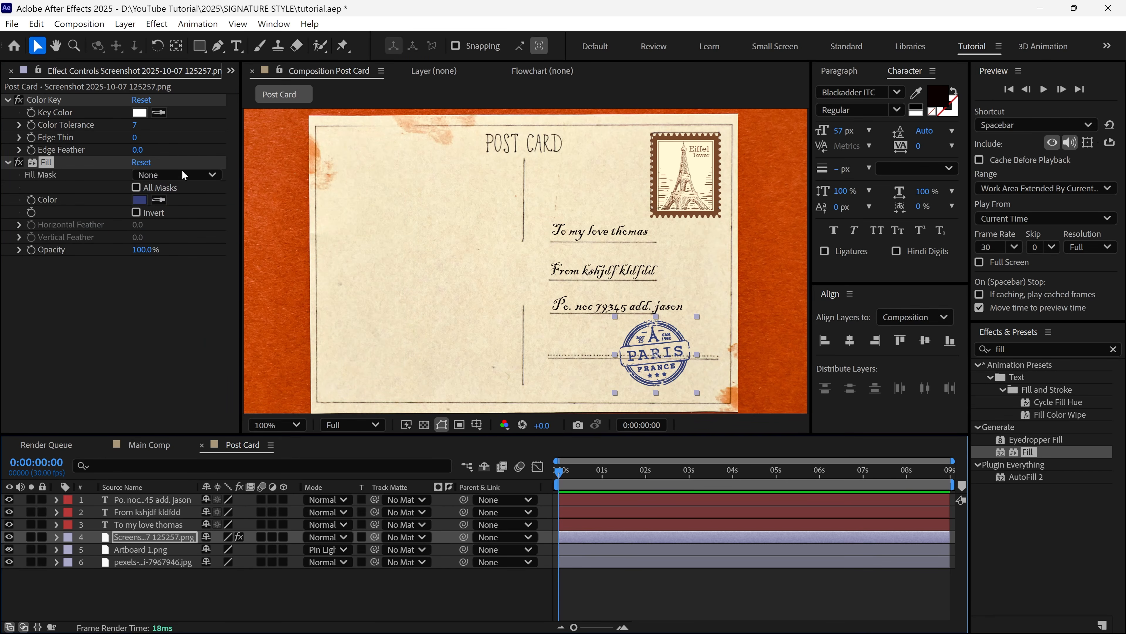
pyautogui.click(236, 50)
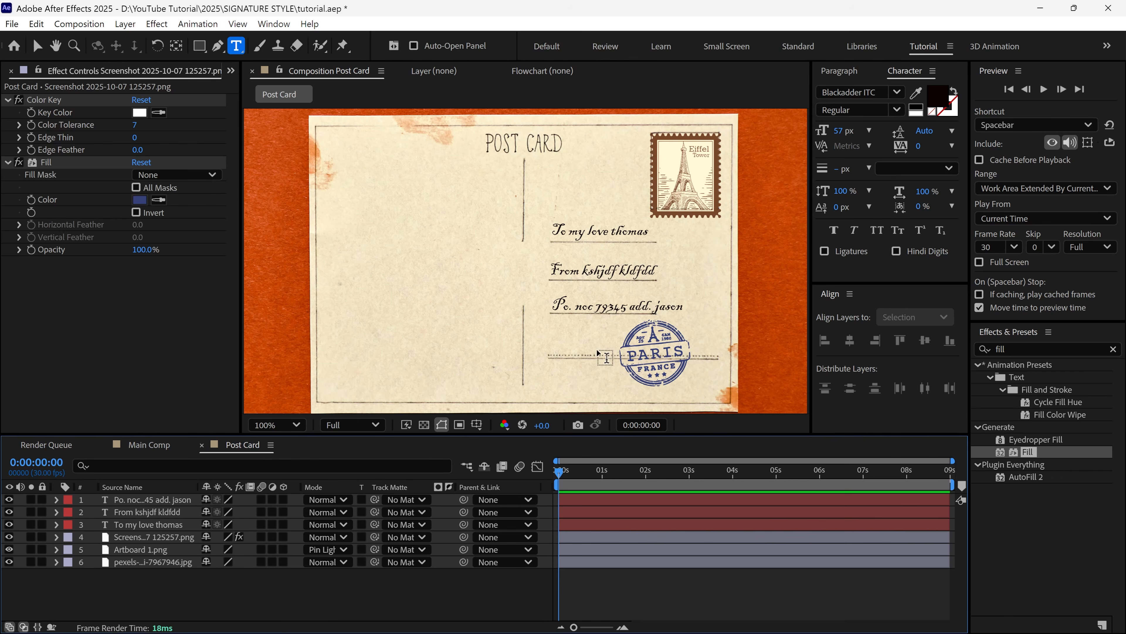
pyautogui.click(619, 355)
pyautogui.write('Will')
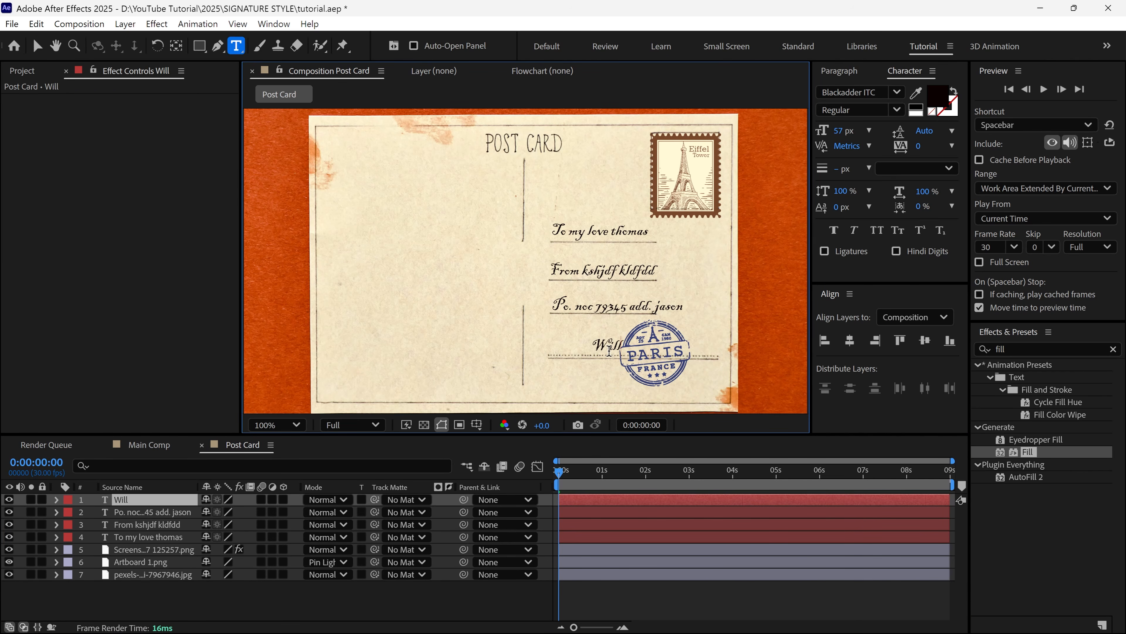
pyautogui.write('iam')
pyautogui.click(35, 48)
# Step: Set the new name text in the Thesignature font and enlarge it to 89 px
pyautogui.click(851, 91)
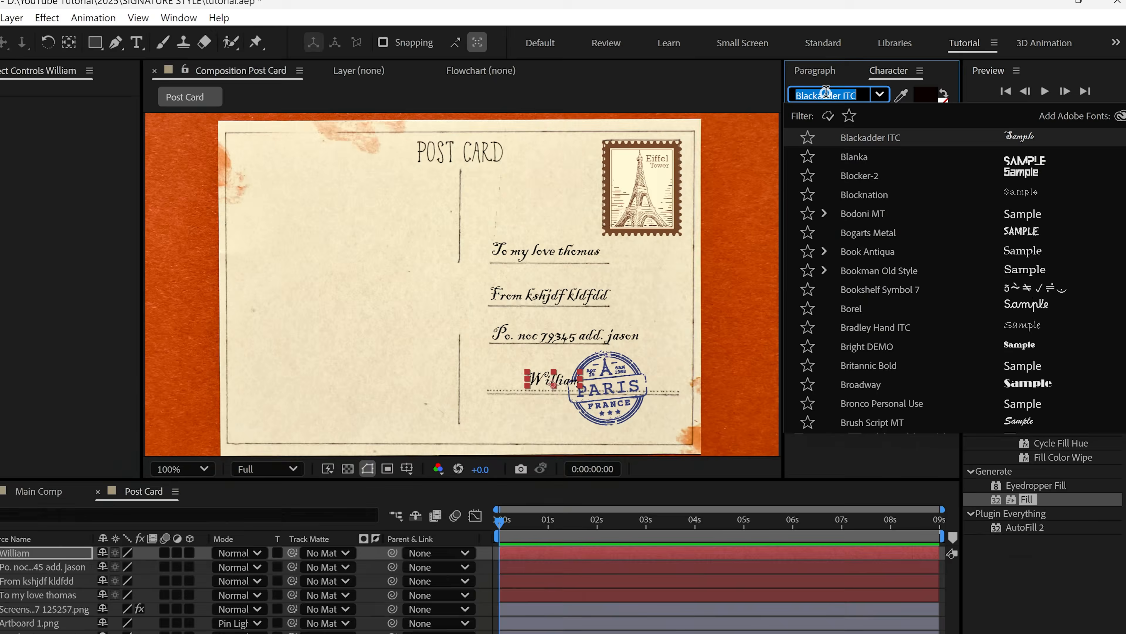
pyautogui.write('si')
pyautogui.write('gn')
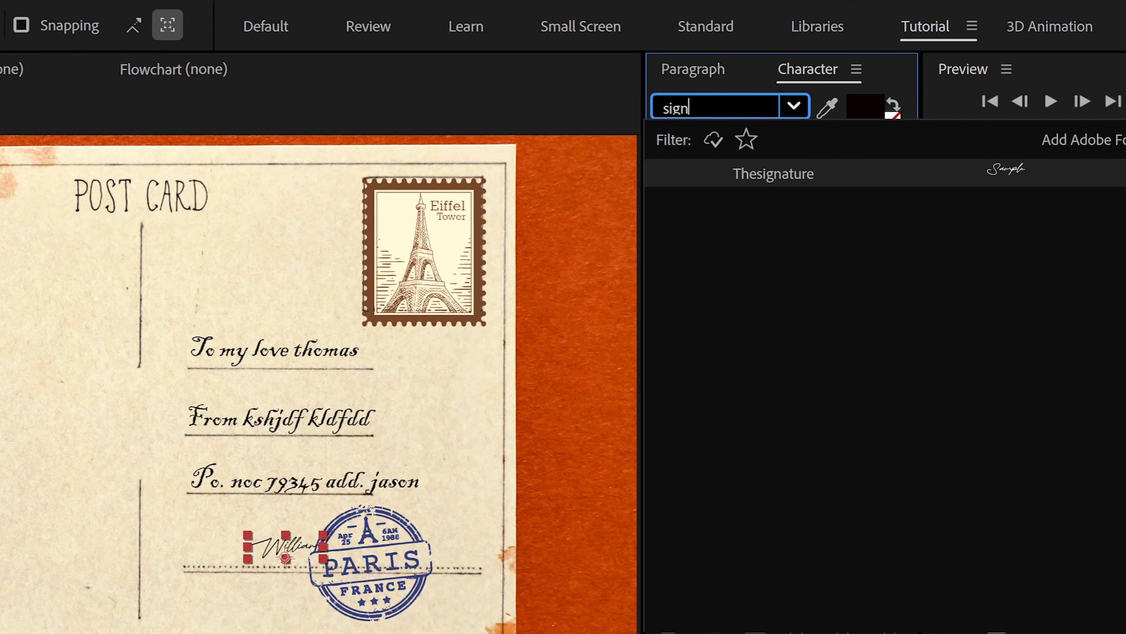
pyautogui.click(774, 180)
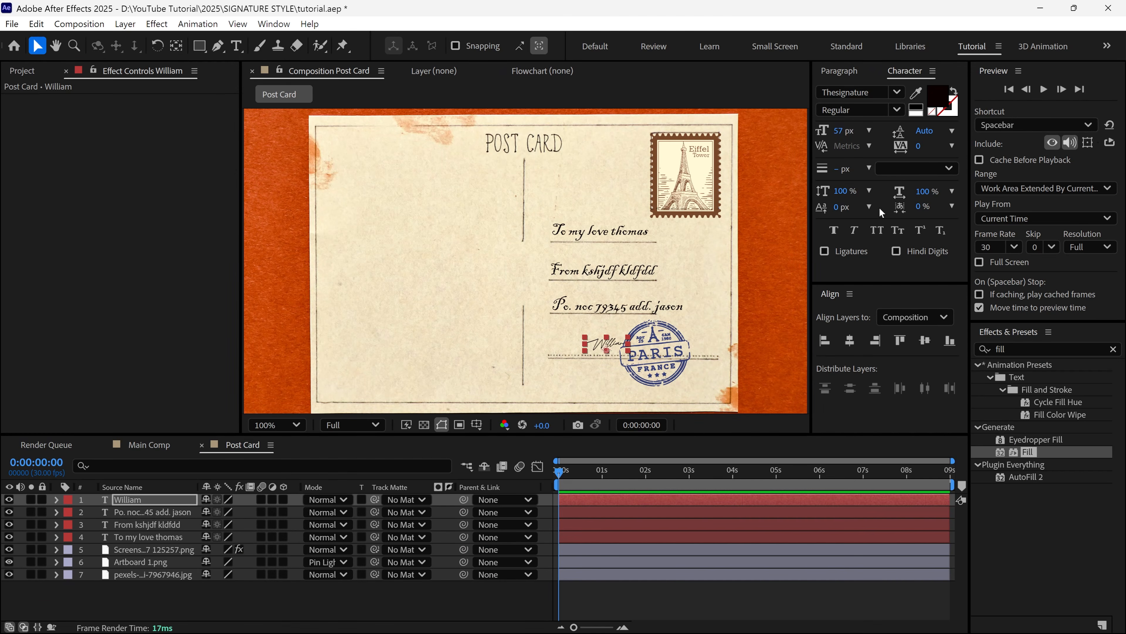
pyautogui.moveTo(843, 133); pyautogui.dragTo(874, 136)
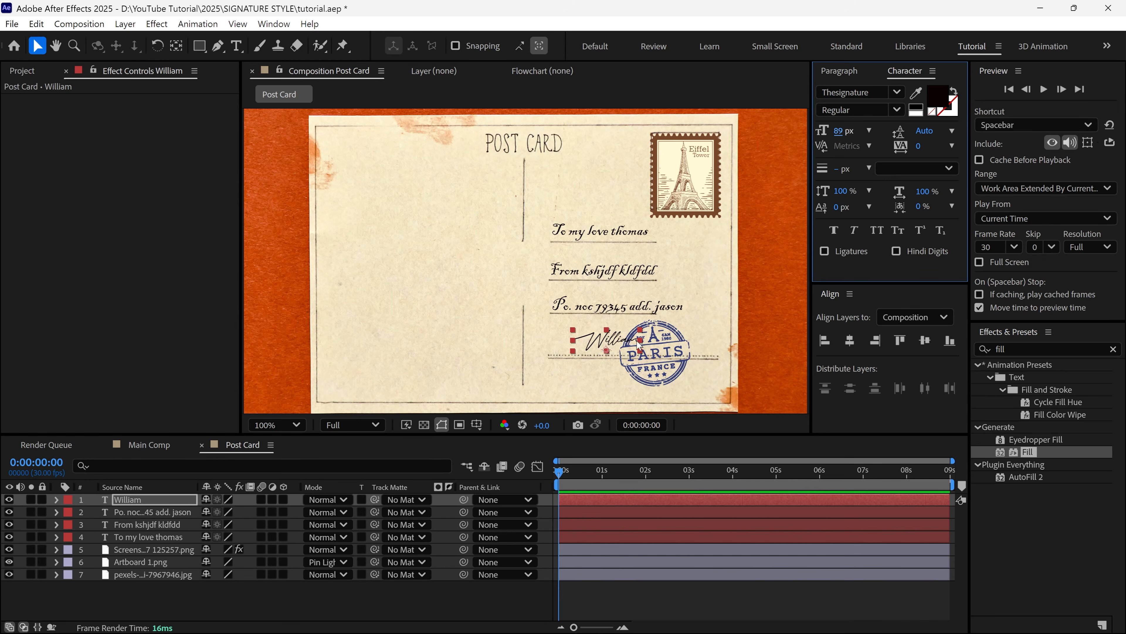
pyautogui.click(355, 599)
# Step: Place the Text Animation composition from the Precompositions folder as the uppermost layer of Post Card
pyautogui.click(25, 74)
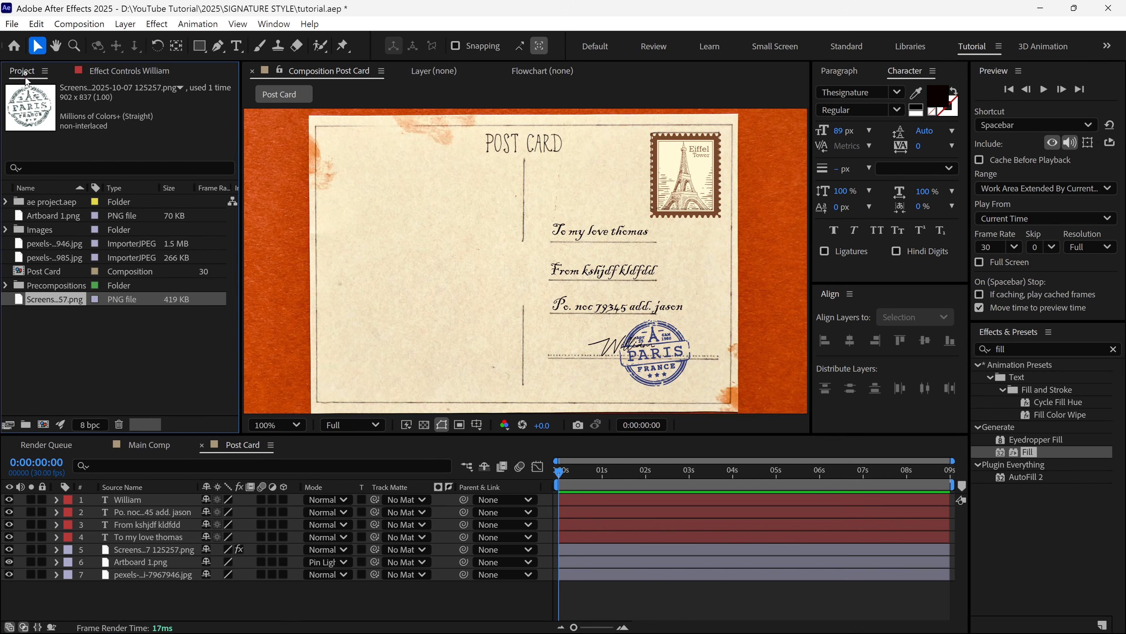
pyautogui.click(6, 286)
pyautogui.click(89, 384)
pyautogui.moveTo(72, 391); pyautogui.dragTo(127, 498)
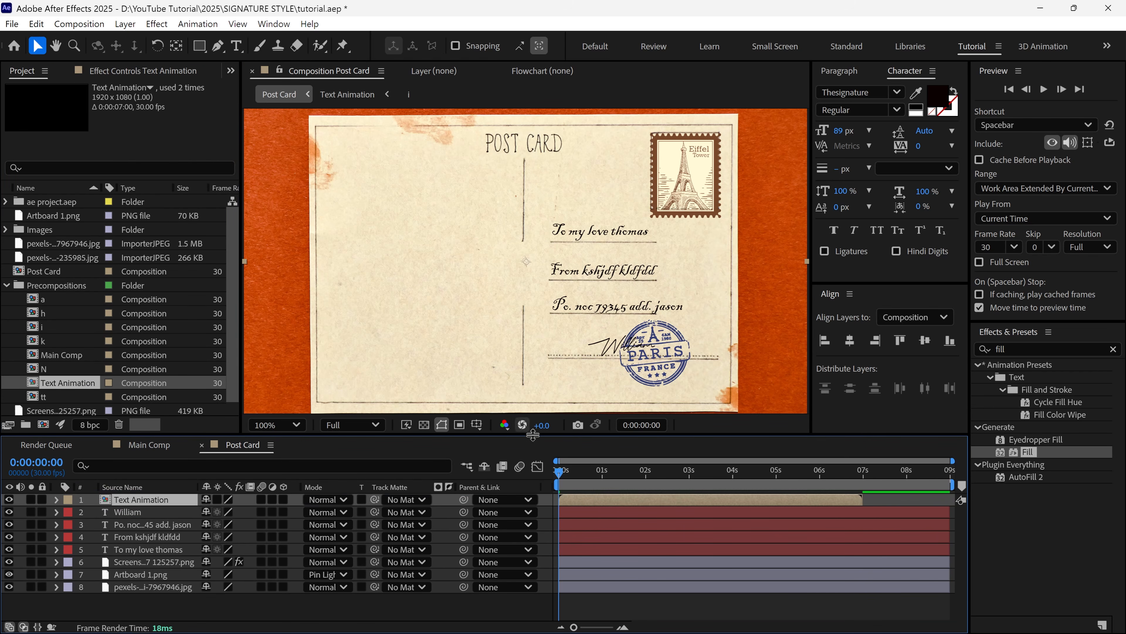
# Step: At 0:00:04:24, apply the Fill effect to Text Animation and set its color to near-black 090505
pyautogui.moveTo(566, 474)
pyautogui.mouseDown()
pyautogui.moveTo(762, 488)
pyautogui.moveTo(768, 499)
pyautogui.mouseUp()
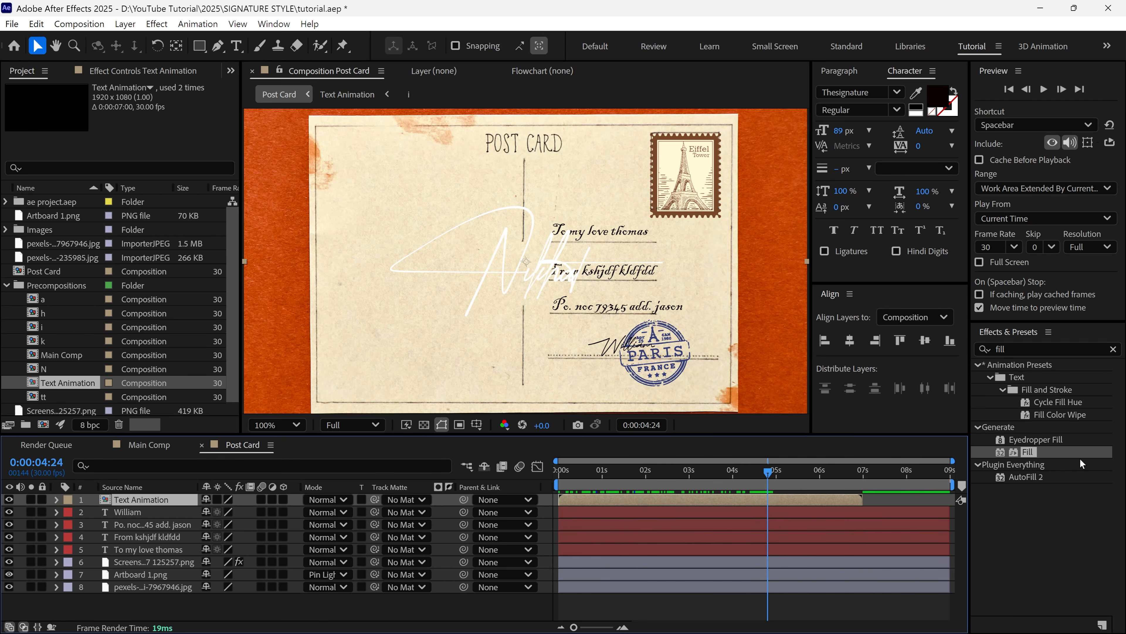
pyautogui.moveTo(1043, 454)
pyautogui.mouseDown()
pyautogui.moveTo(310, 533)
pyautogui.moveTo(140, 500)
pyautogui.mouseUp()
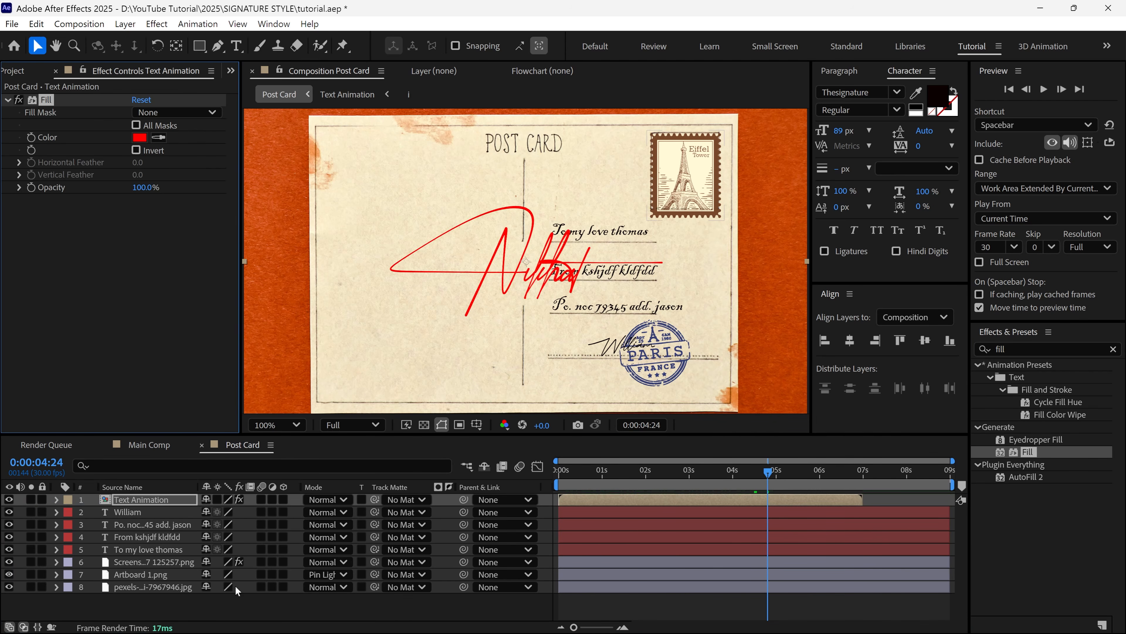
pyautogui.click(139, 137)
pyautogui.click(399, 391)
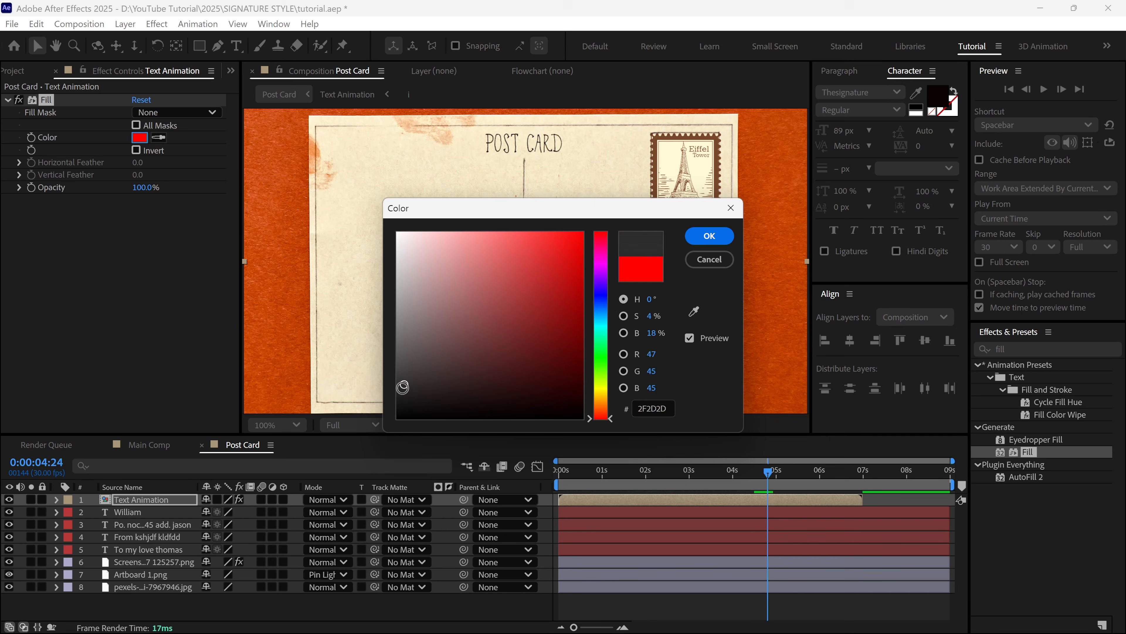
pyautogui.moveTo(571, 213); pyautogui.dragTo(779, 208)
pyautogui.click(699, 407)
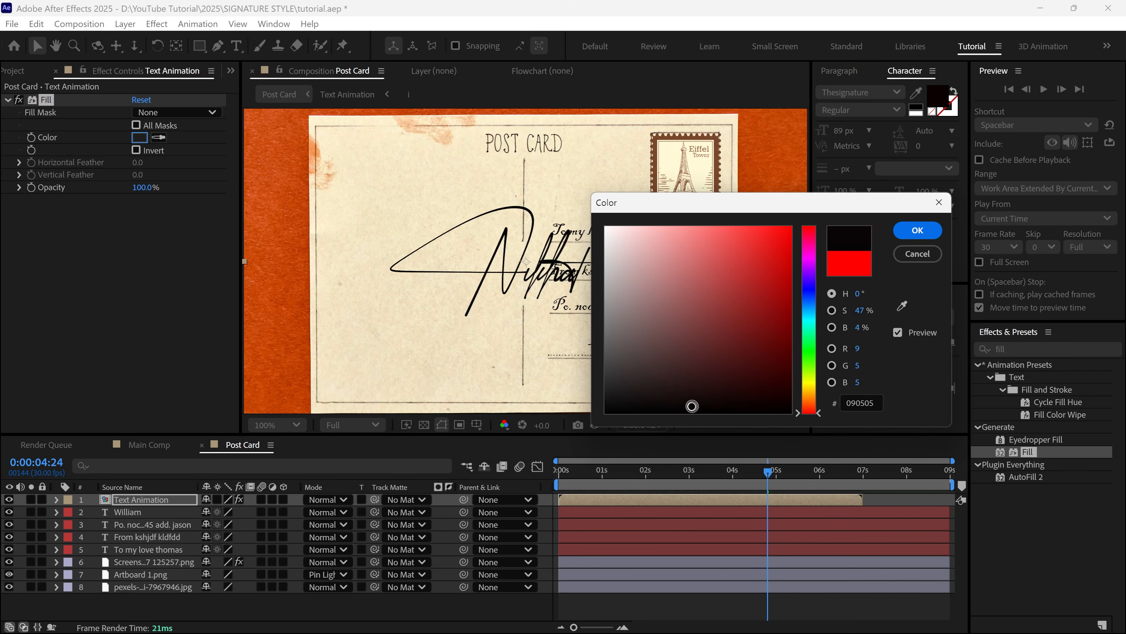
pyautogui.click(918, 230)
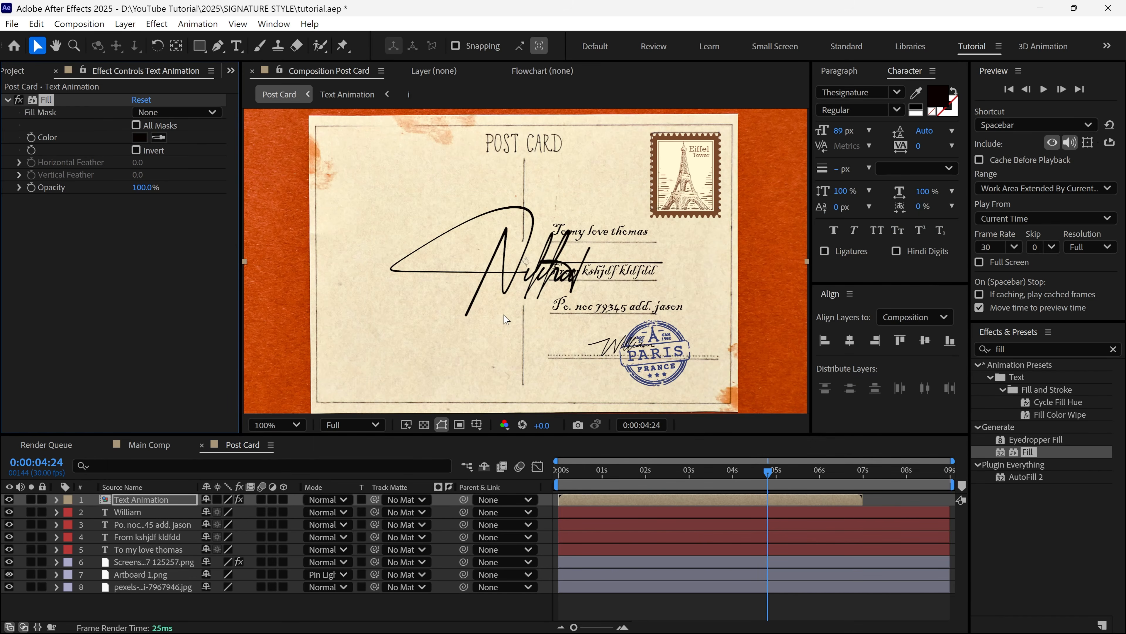
# Step: Scale down the Text Animation signature and move it to the postcard's lower-left area
pyautogui.press('s')
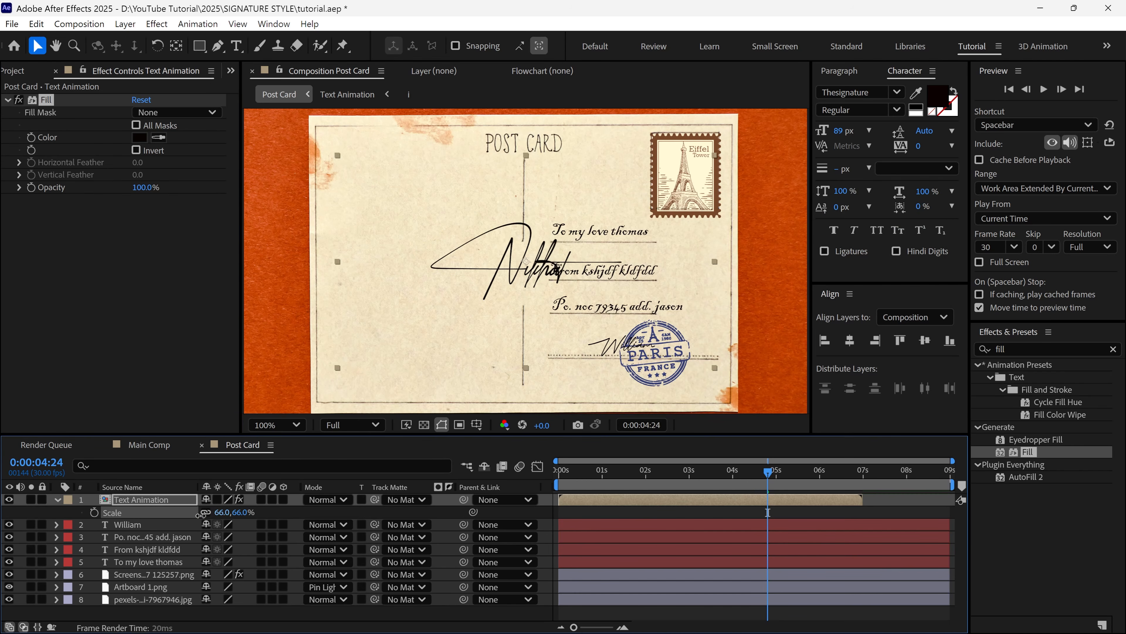
pyautogui.moveTo(226, 511)
pyautogui.mouseDown()
pyautogui.moveTo(191, 521)
pyautogui.moveTo(202, 522)
pyautogui.mouseUp()
pyautogui.moveTo(526, 261); pyautogui.dragTo(459, 360)
# Step: Rotate the Text Animation signature to -11° and nudge it slightly upward
pyautogui.press('r')
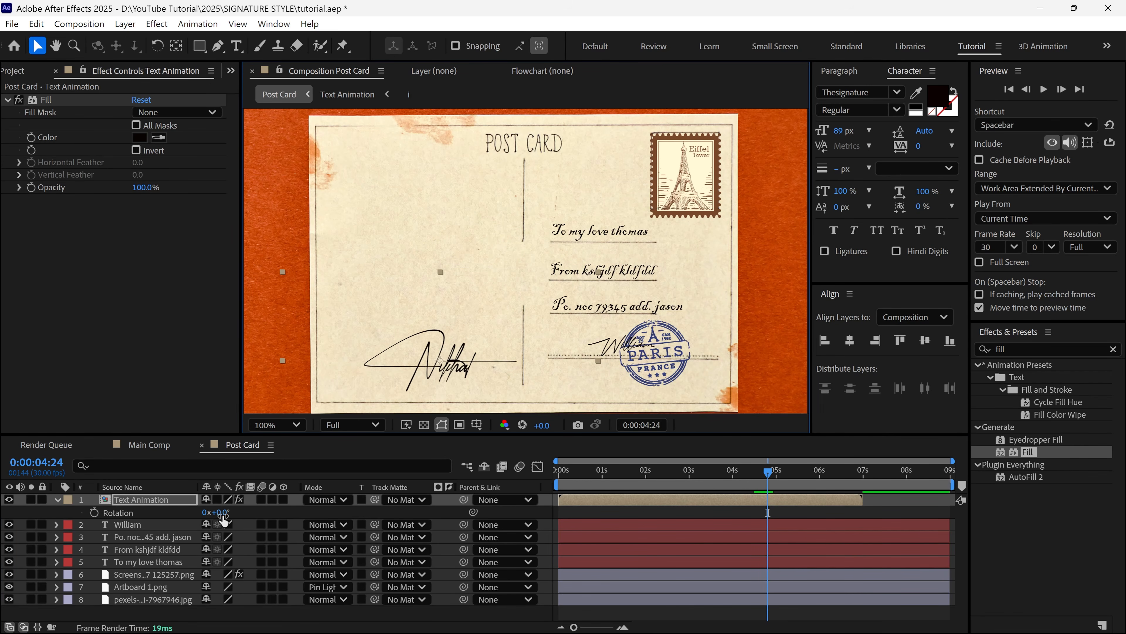
pyautogui.moveTo(217, 512); pyautogui.dragTo(220, 523)
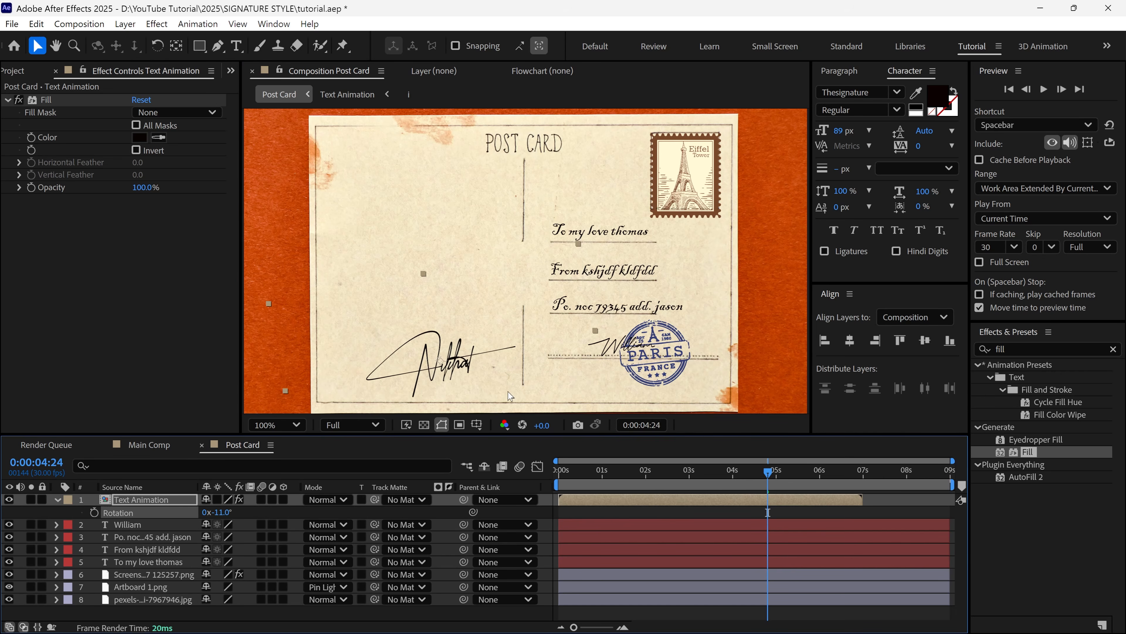
pyautogui.moveTo(510, 395); pyautogui.dragTo(510, 390)
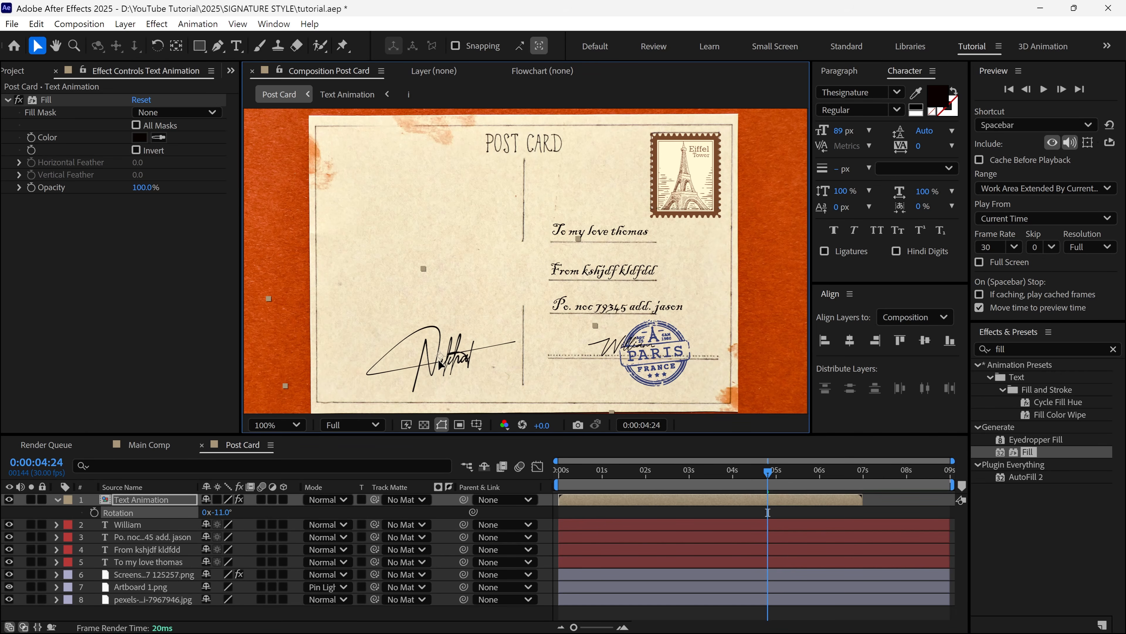
# Step: Set the Text Animation layer's blending mode to Pin Light and collapse its properties
pyautogui.click(329, 500)
pyautogui.click(365, 421)
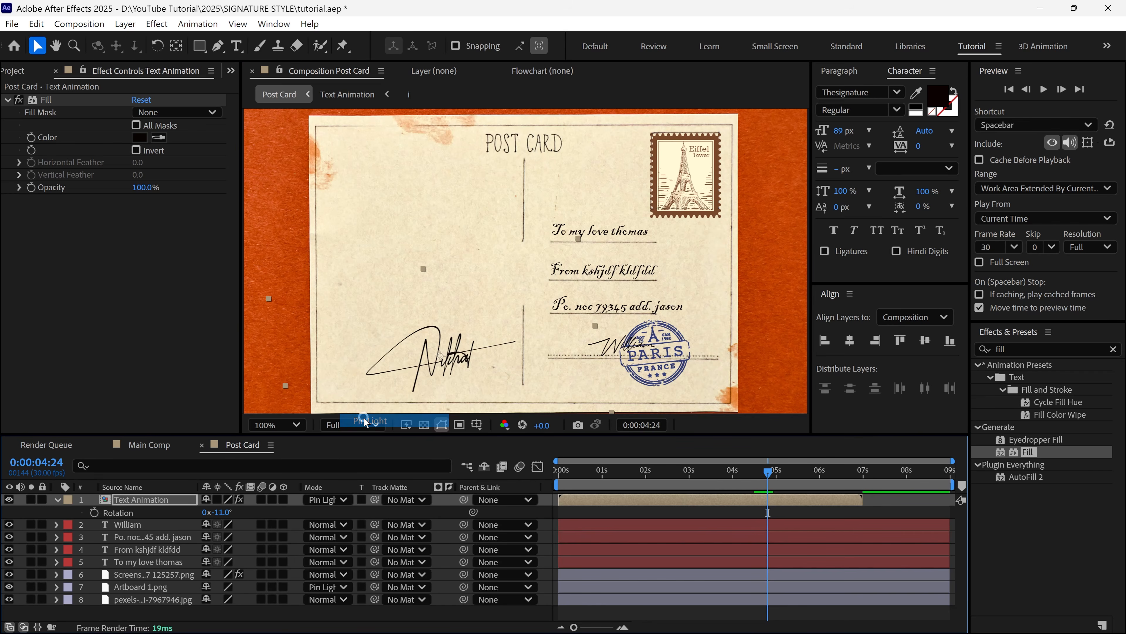
pyautogui.click(58, 500)
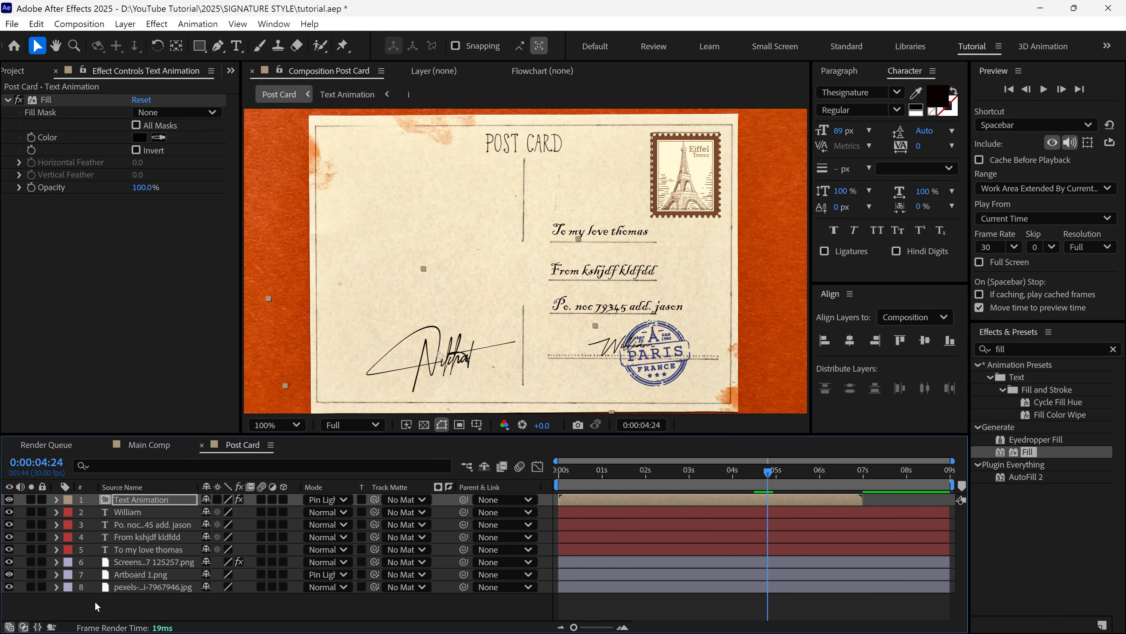
pyautogui.click(224, 597)
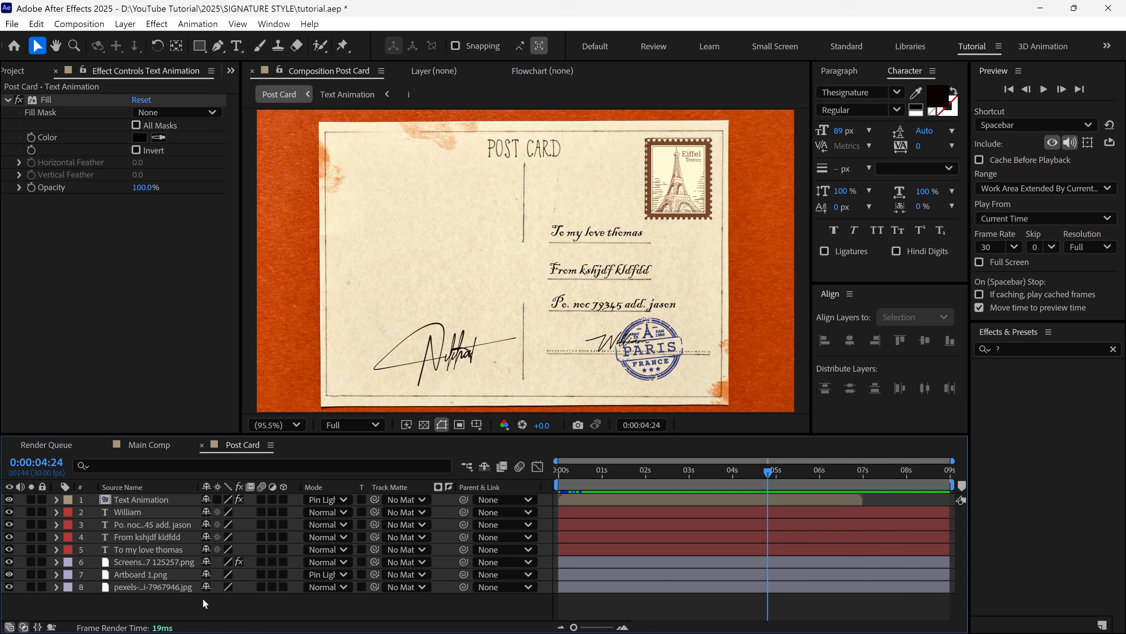
# Step: Turn all eight Post Card layers into 3D layers
pyautogui.moveTo(150, 599); pyautogui.dragTo(141, 495)
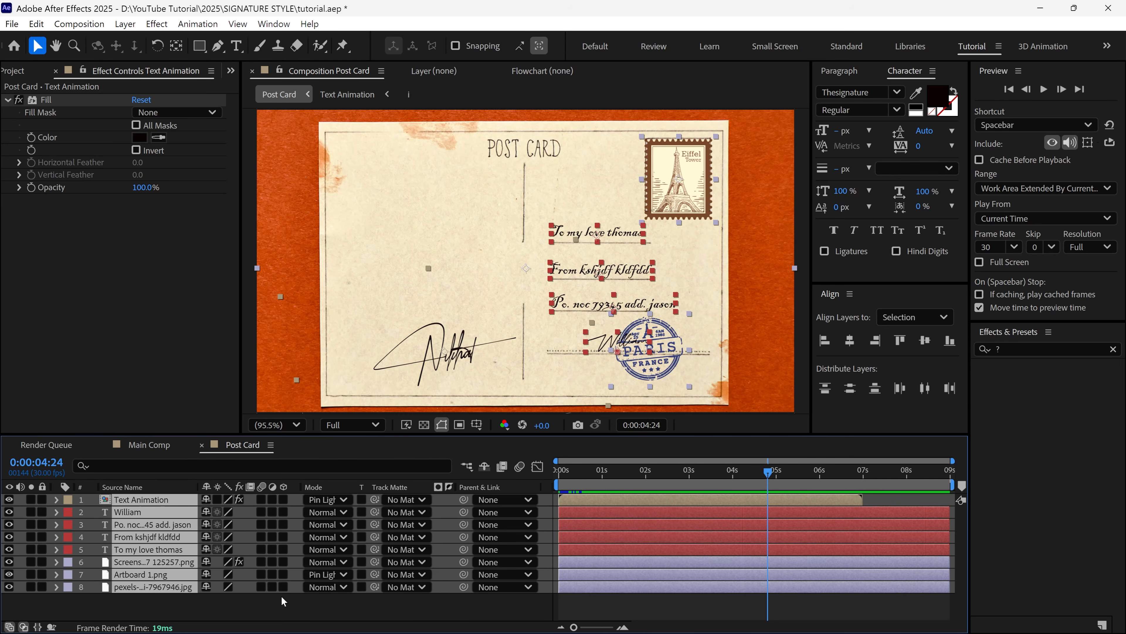
pyautogui.click(283, 588)
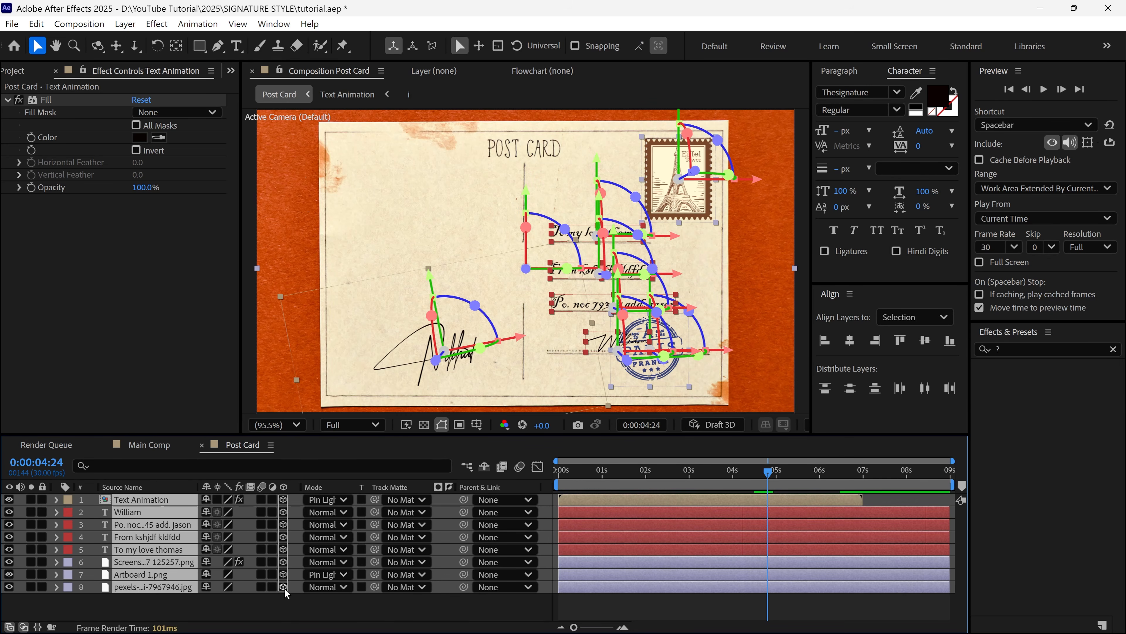
pyautogui.click(271, 596)
# Step: Add a two-node camera named Camera 1 with the 80mm preset
pyautogui.rightClick(271, 595)
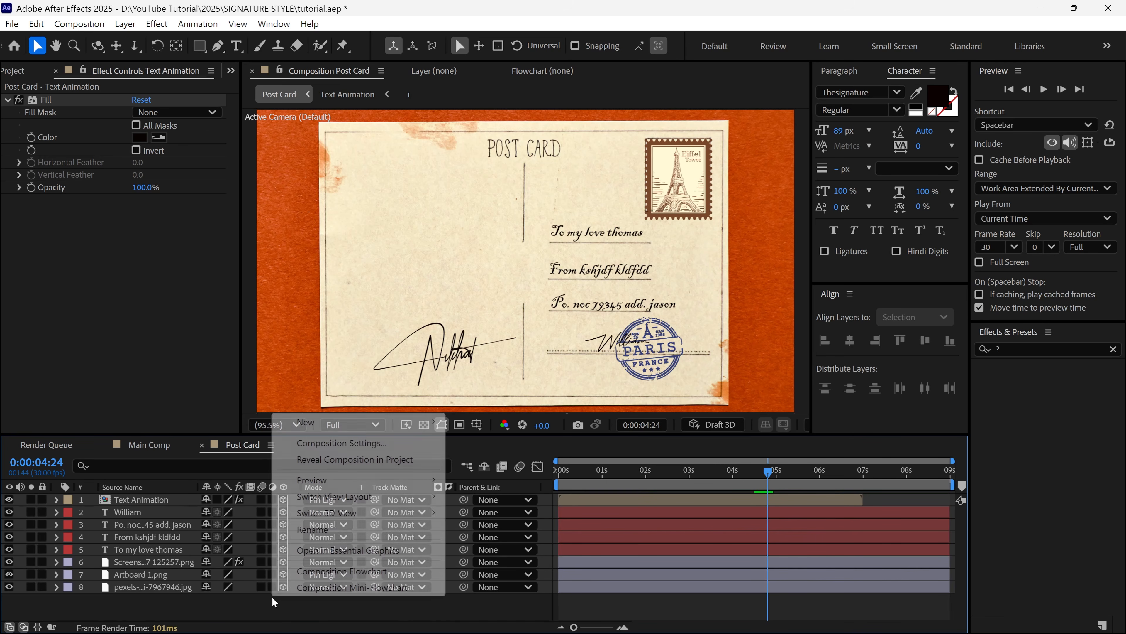
pyautogui.moveTo(311, 422)
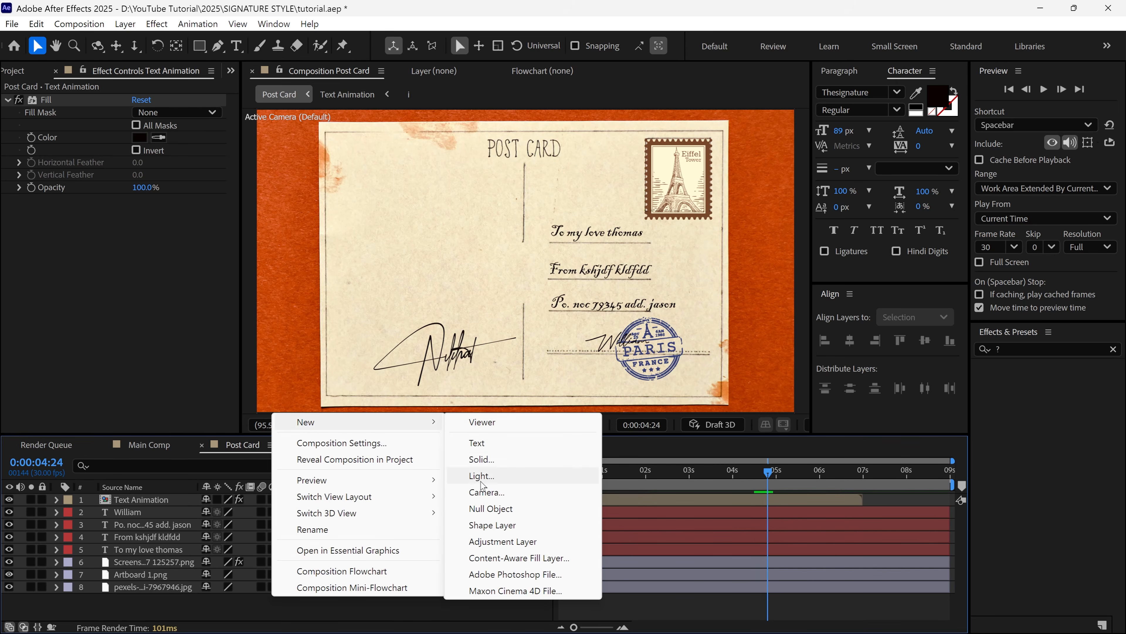
pyautogui.click(486, 496)
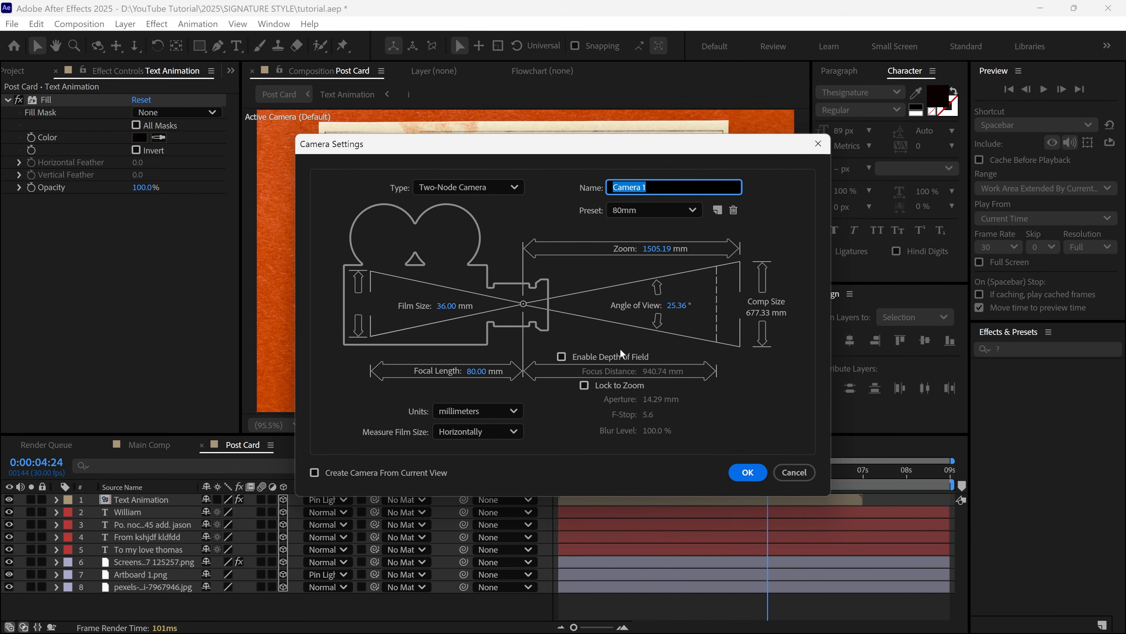
pyautogui.click(730, 472)
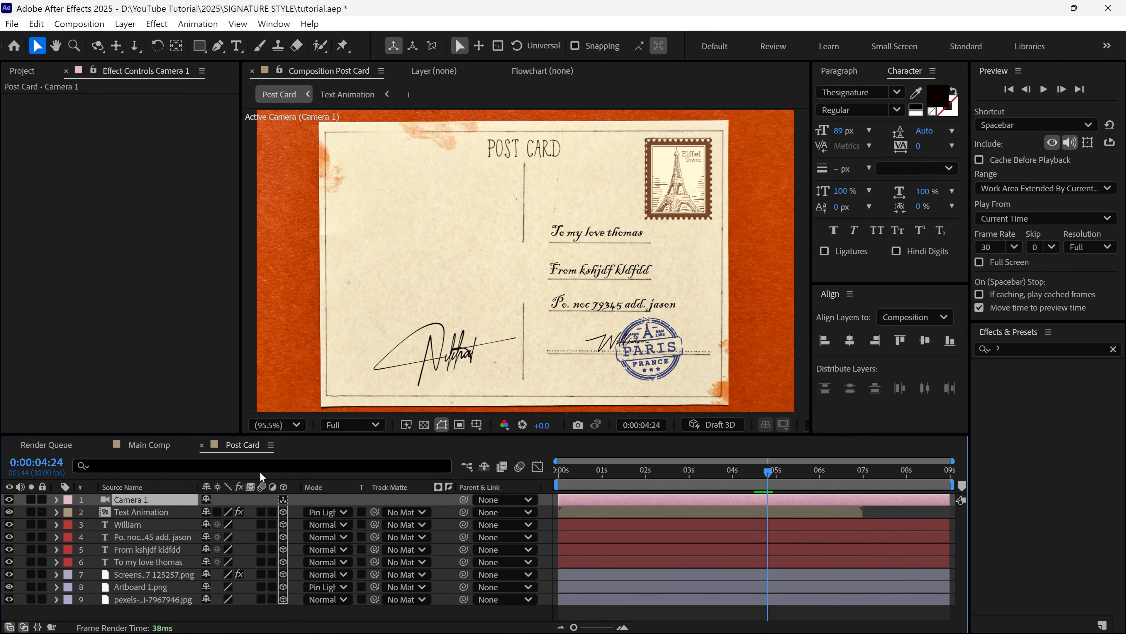
# Step: Keyframe all of Camera 1's Transform properties, from Point of Interest to Z Rotation, at 0:00:03:00 and at 0:00:00:00
pyautogui.press('Home')
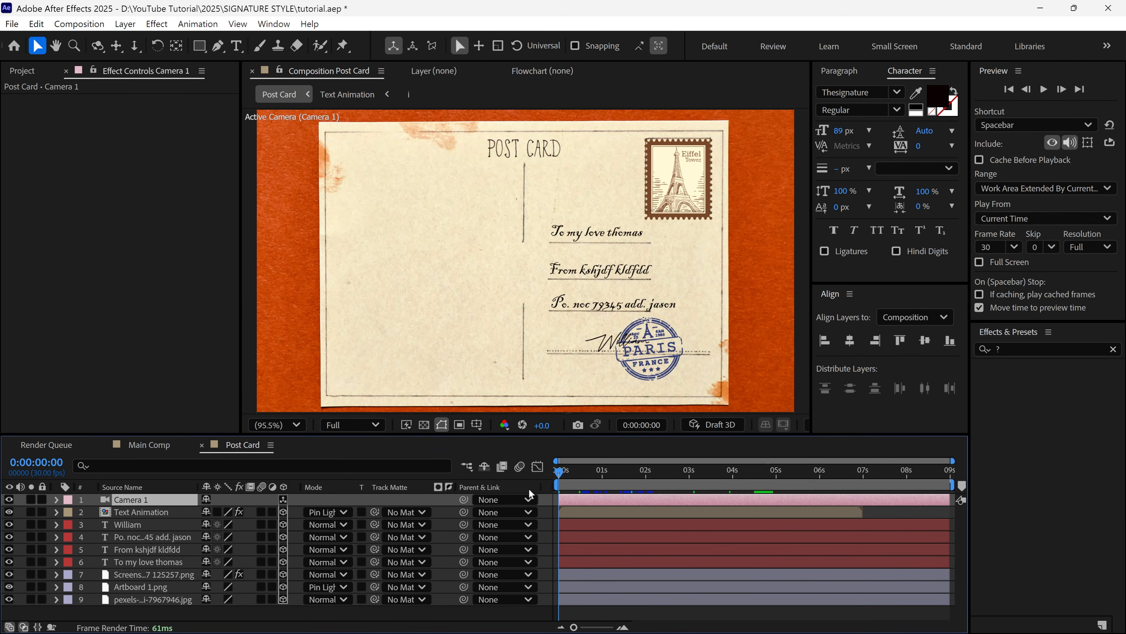
pyautogui.click(55, 500)
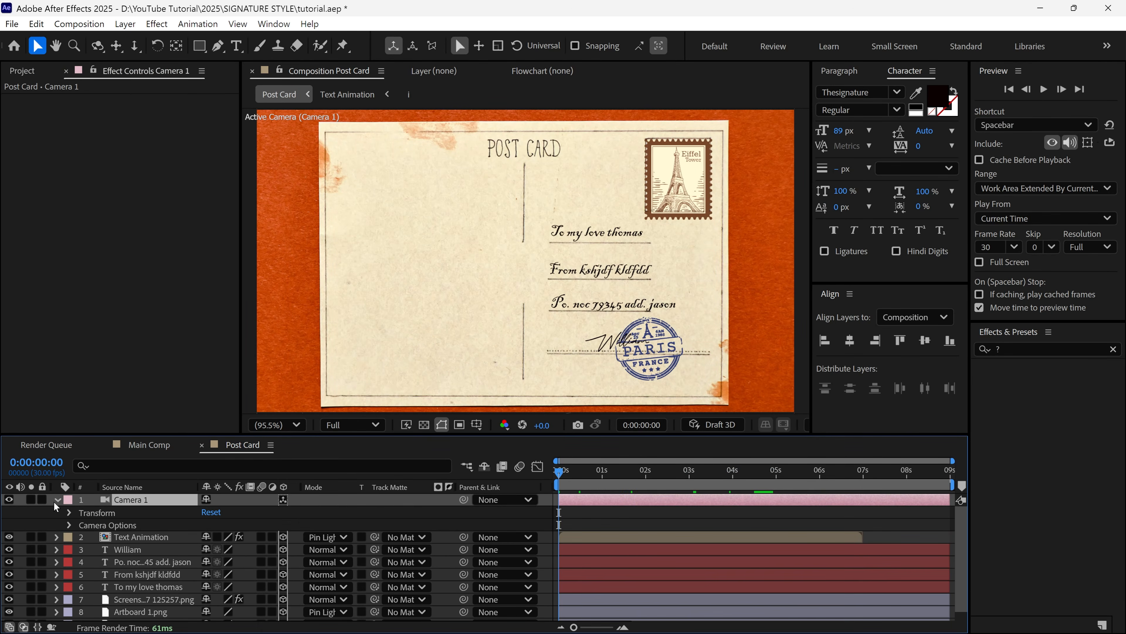
pyautogui.click(69, 512)
pyautogui.press('ctrl')
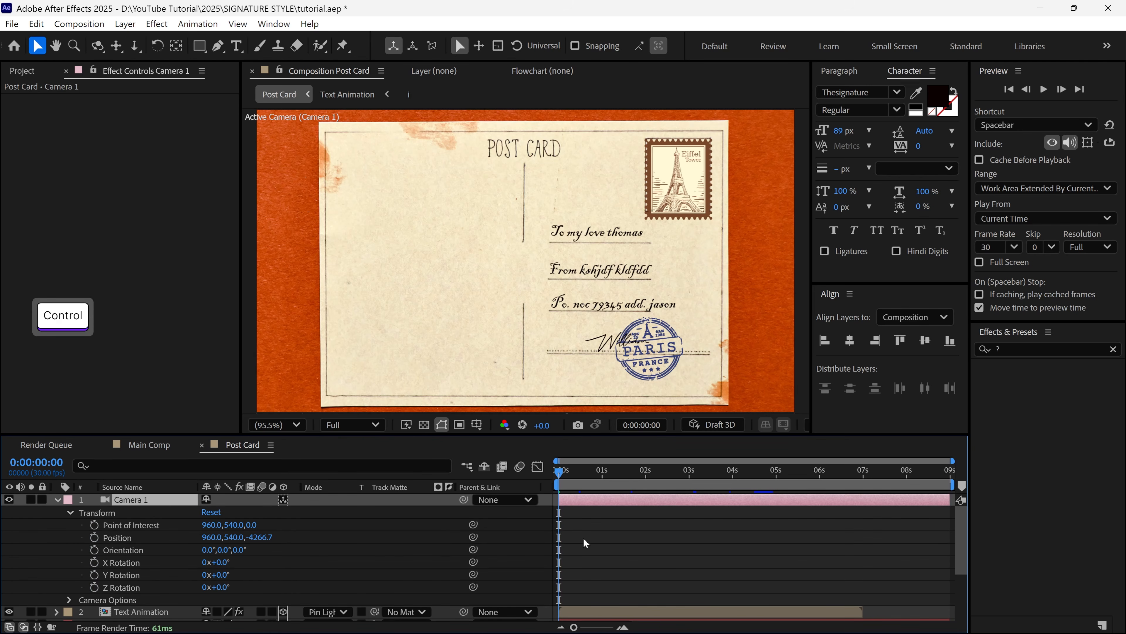
pyautogui.moveTo(561, 478)
pyautogui.mouseDown()
pyautogui.moveTo(713, 471)
pyautogui.moveTo(689, 471)
pyautogui.mouseUp()
pyautogui.moveTo(94, 525); pyautogui.dragTo(95, 587)
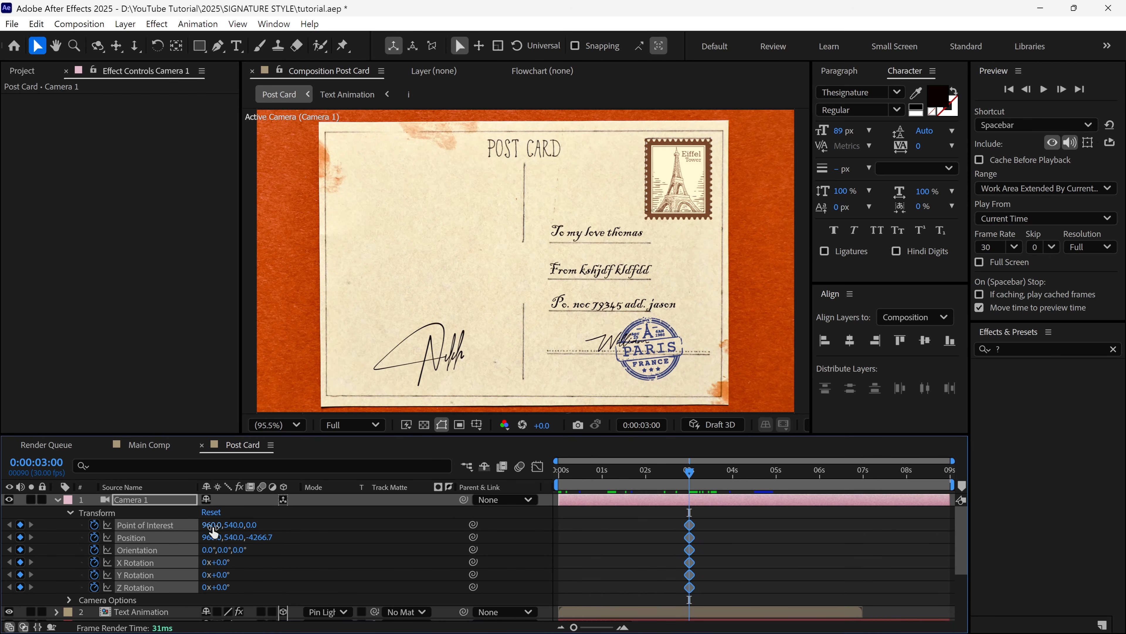
pyautogui.moveTo(690, 488); pyautogui.dragTo(515, 496)
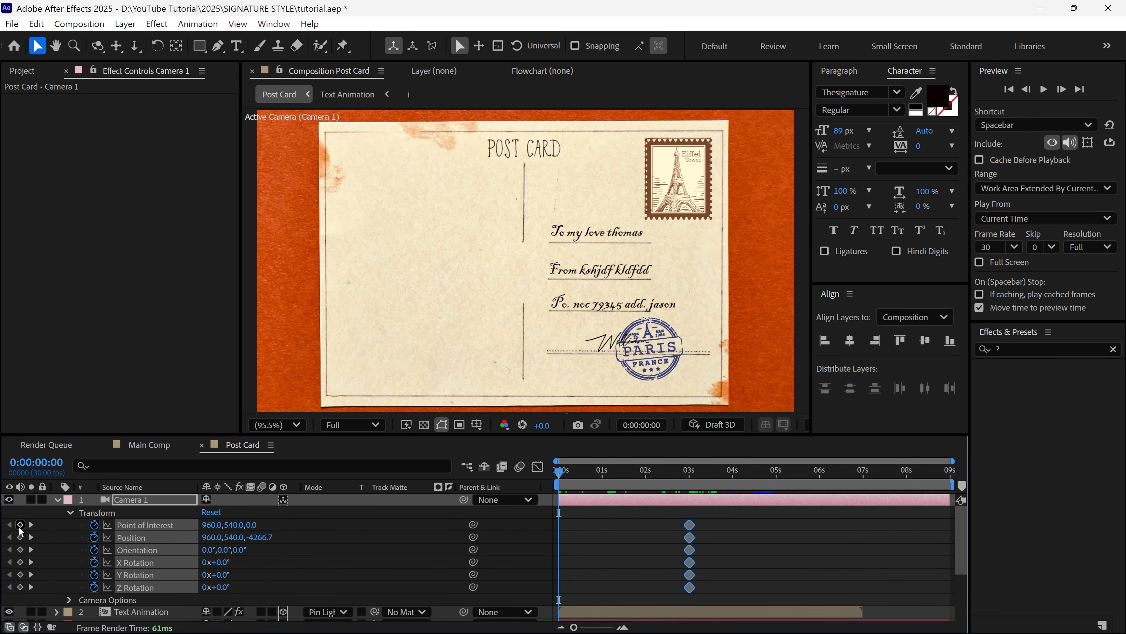
pyautogui.moveTo(20, 524); pyautogui.dragTo(20, 588)
# Step: At 0:00:03:00, set Camera 1's Point of Interest to 788, 726, 0 and its Position to 348, 2938, -2304.7
pyautogui.moveTo(567, 485); pyautogui.dragTo(689, 485)
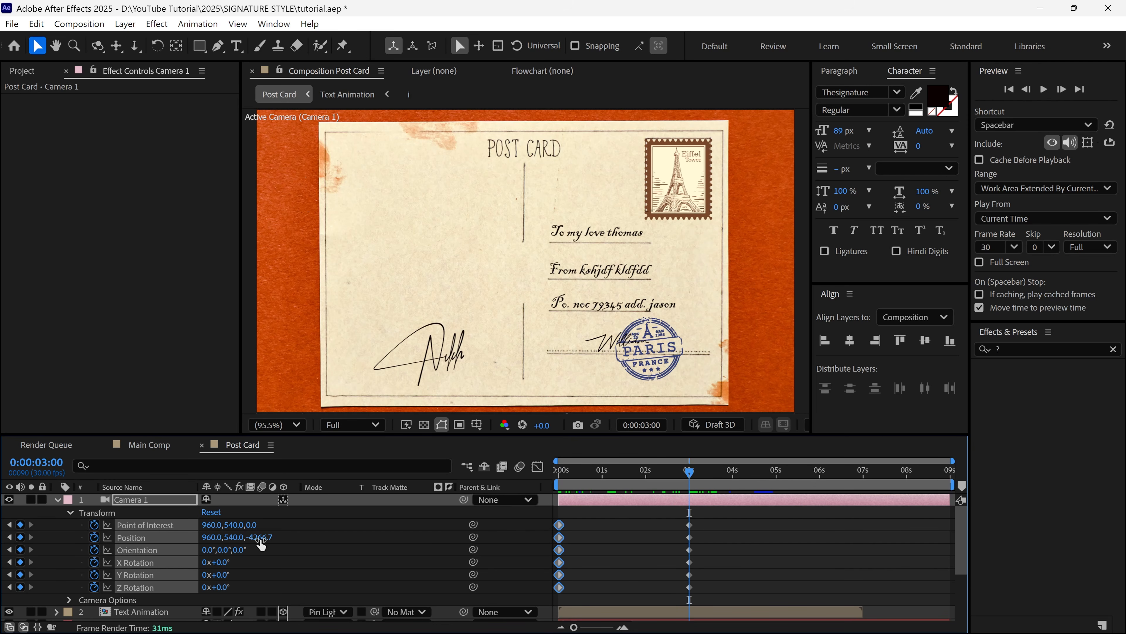
pyautogui.moveTo(260, 537); pyautogui.dragTo(1047, 520)
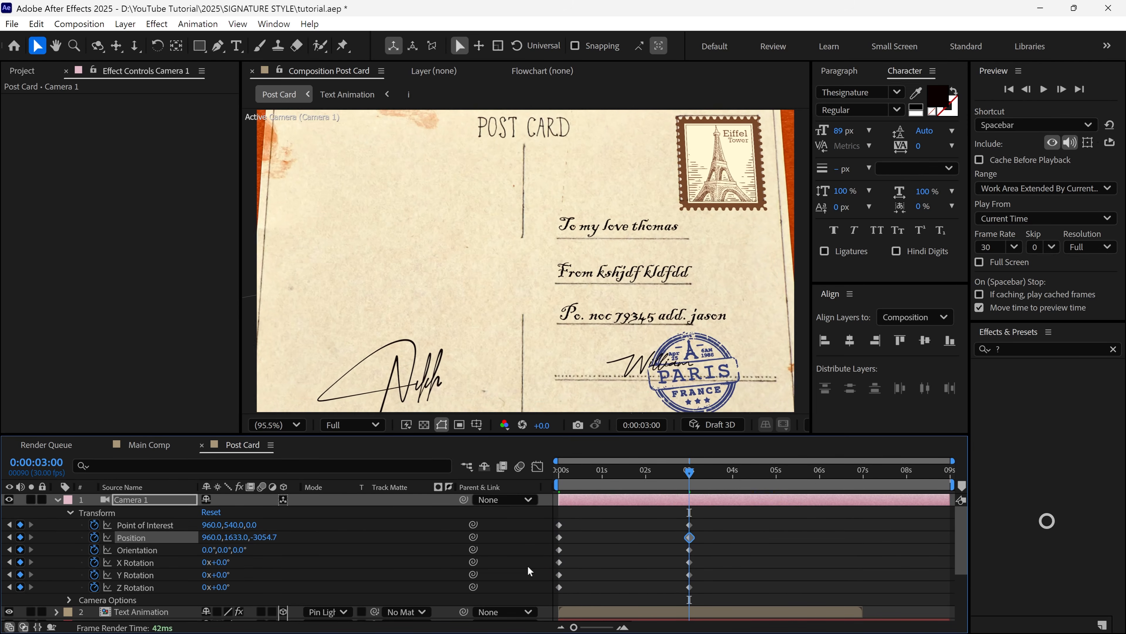
pyautogui.moveTo(234, 536); pyautogui.dragTo(289, 525)
pyautogui.moveTo(210, 524); pyautogui.dragTo(155, 533)
pyautogui.moveTo(263, 537); pyautogui.dragTo(477, 538)
pyautogui.moveTo(235, 537); pyautogui.dragTo(294, 539)
pyautogui.moveTo(211, 525)
pyautogui.mouseDown()
pyautogui.moveTo(153, 525)
pyautogui.moveTo(218, 524)
pyautogui.mouseUp()
pyautogui.moveTo(235, 525); pyautogui.dragTo(218, 536)
pyautogui.moveTo(235, 536); pyautogui.dragTo(301, 535)
pyautogui.moveTo(263, 536); pyautogui.dragTo(350, 537)
pyautogui.moveTo(212, 525); pyautogui.dragTo(172, 527)
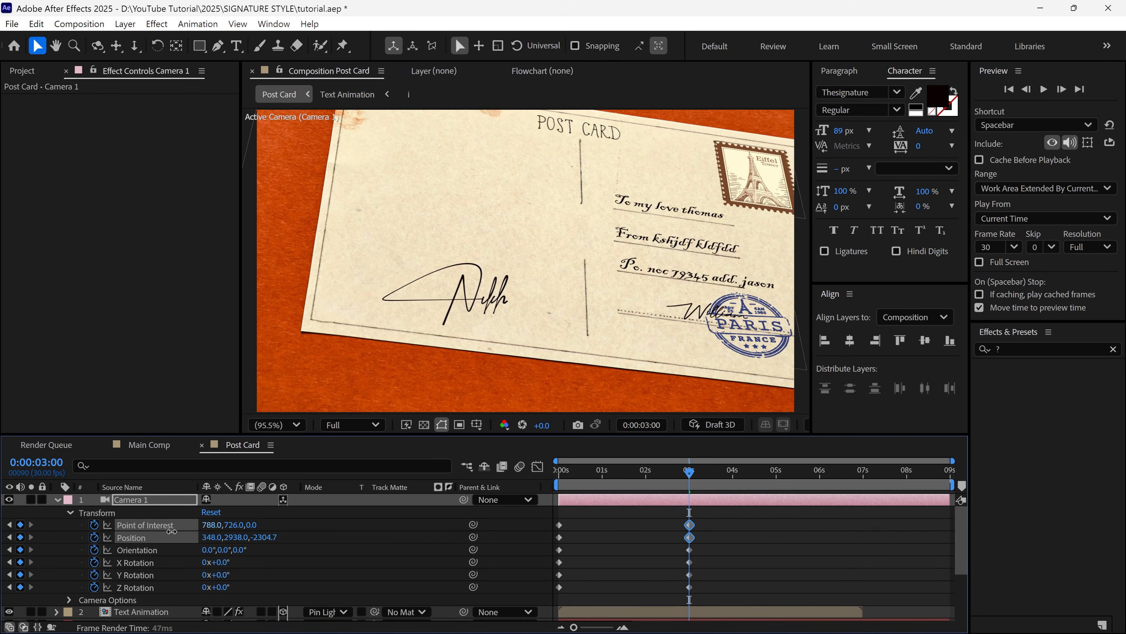
# Step: Apply Easy Ease to all of Camera 1's Transform keyframes at 0:00:00:00 and 0:00:03:00
pyautogui.moveTo(689, 471); pyautogui.dragTo(496, 521)
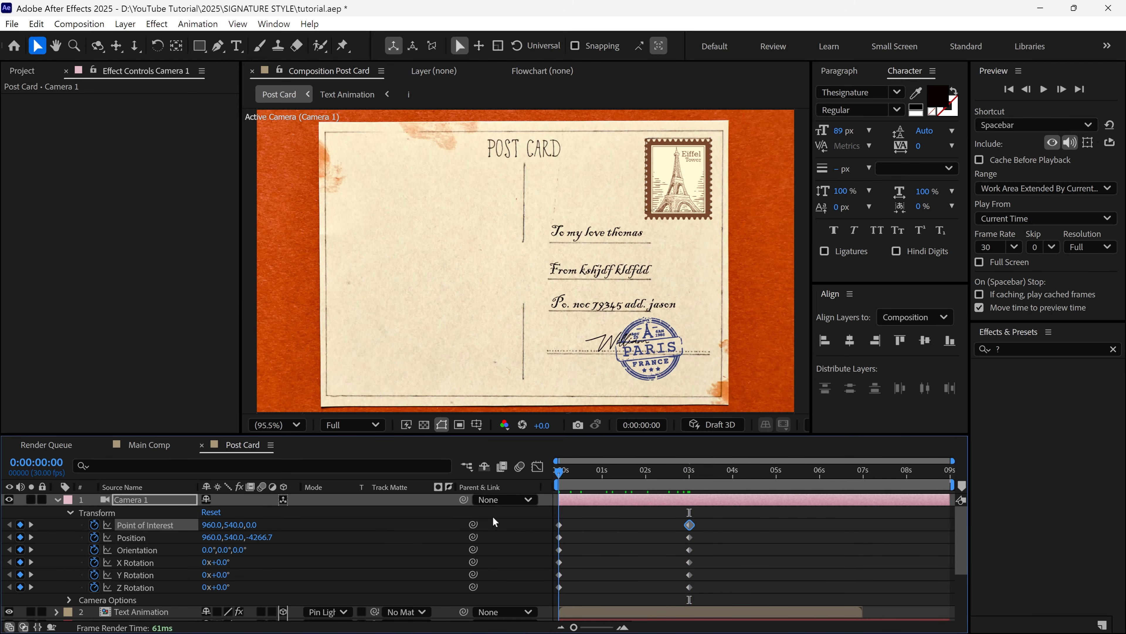
pyautogui.moveTo(711, 517); pyautogui.dragTo(541, 607)
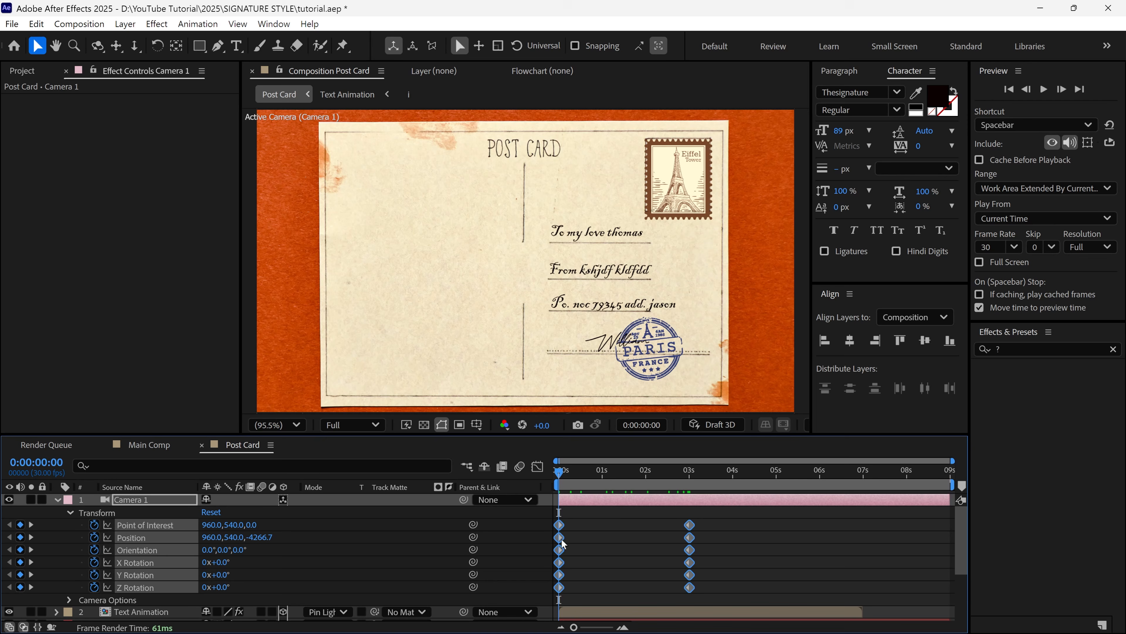
pyautogui.rightClick(554, 525)
pyautogui.moveTo(621, 516)
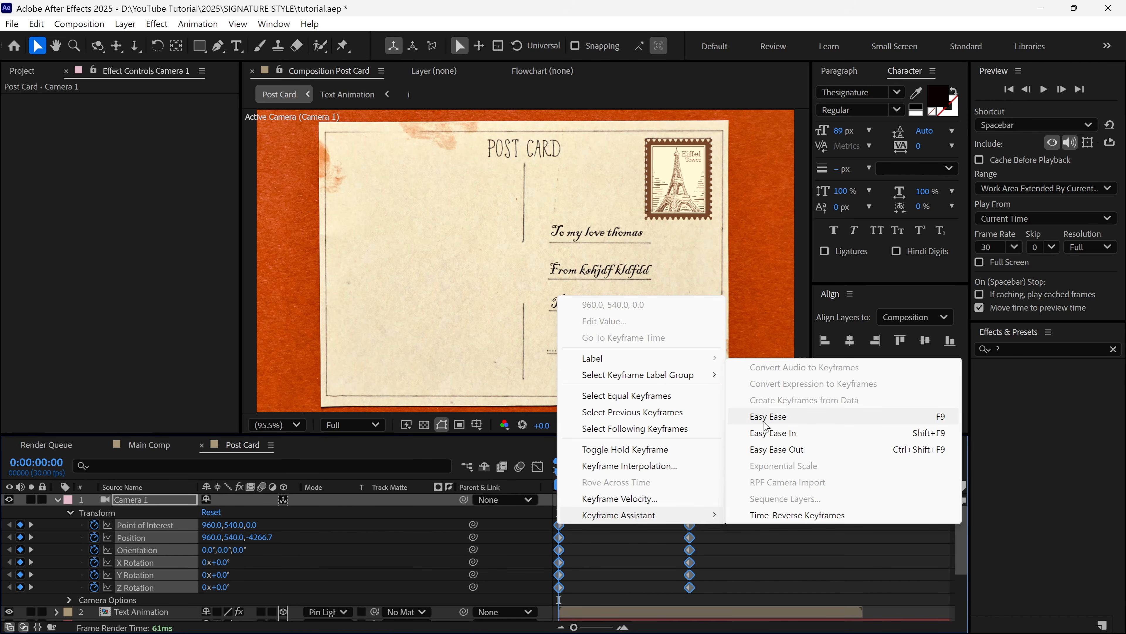
pyautogui.click(756, 413)
# Step: Reshape Camera 1's speed curve to peak at about half a second with a long slow-down, and preview the move
pyautogui.click(542, 468)
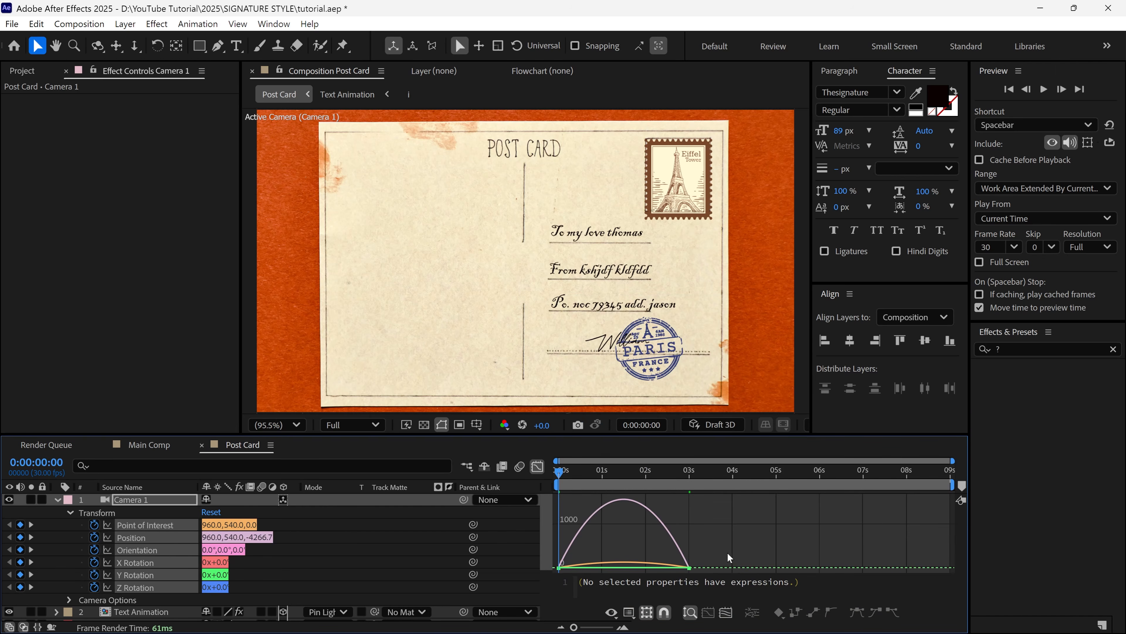
pyautogui.moveTo(667, 564); pyautogui.dragTo(624, 565)
pyautogui.press('space')
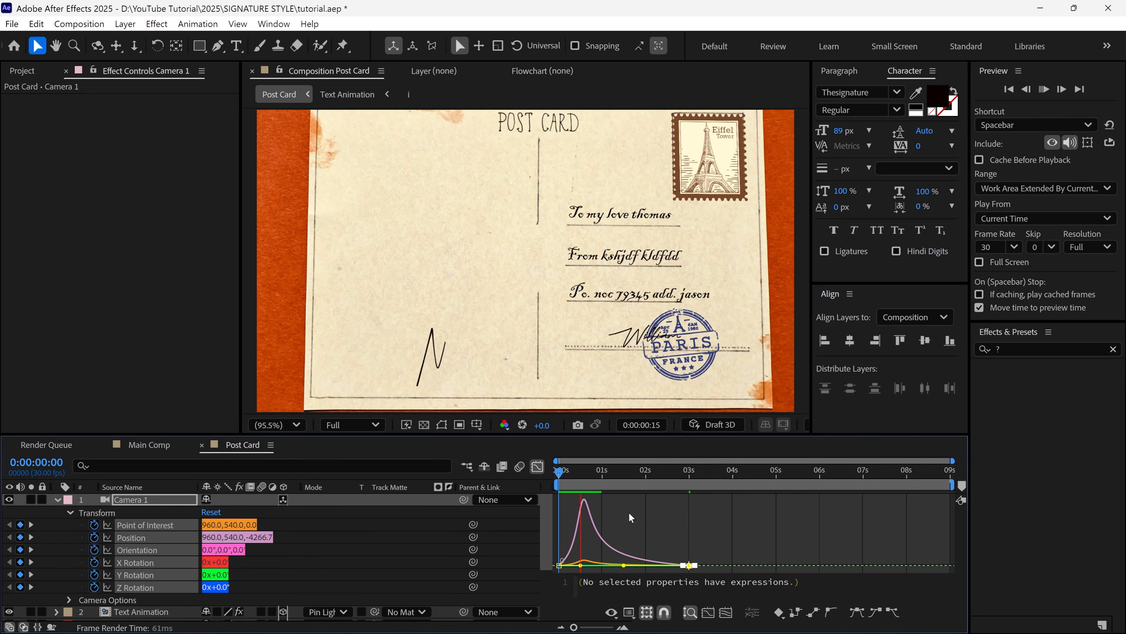
pyautogui.press('space')
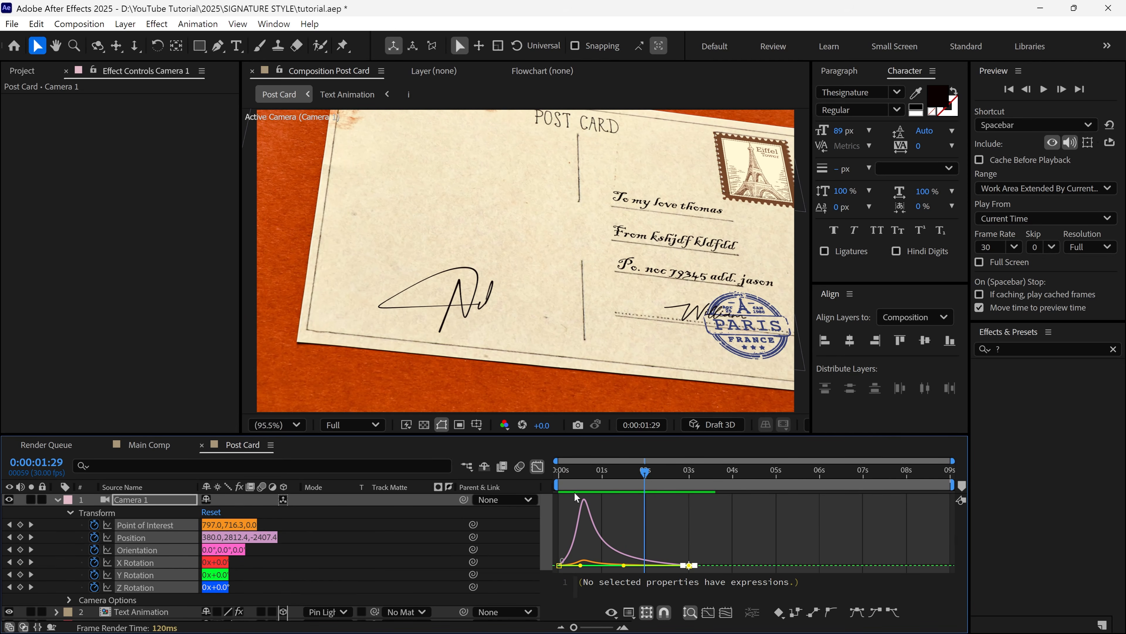
pyautogui.click(539, 468)
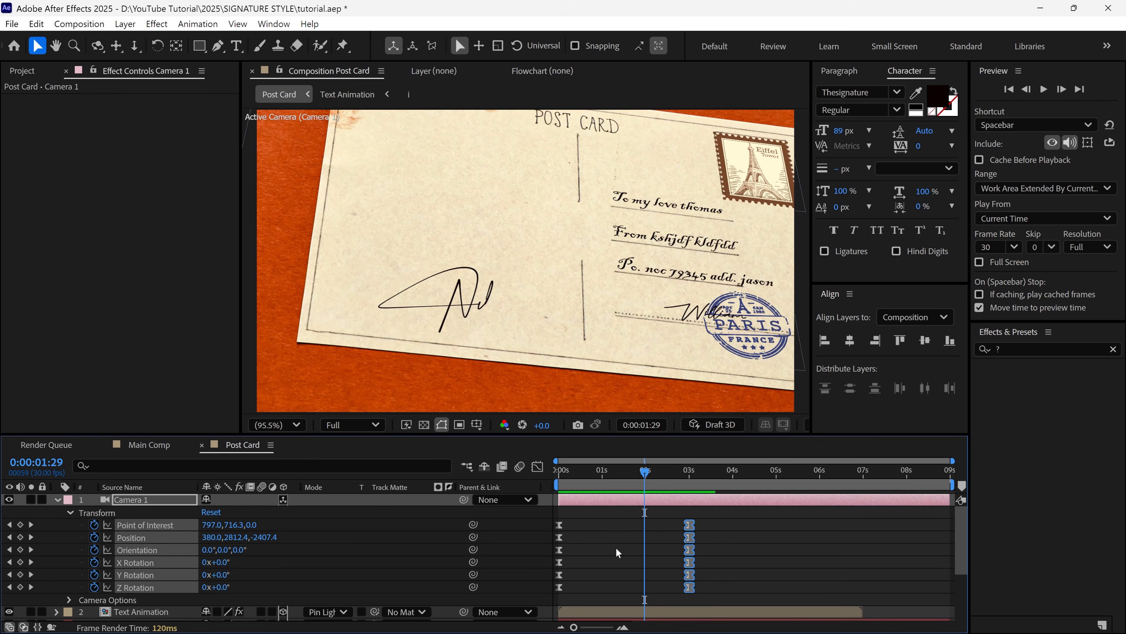
# Step: Shift the Text Animation layer to start just before two seconds, and preview the composition from the beginning
pyautogui.scroll(-3, 617, 552)
pyautogui.moveTo(598, 574); pyautogui.dragTo(678, 572)
pyautogui.moveTo(644, 473); pyautogui.dragTo(564, 484)
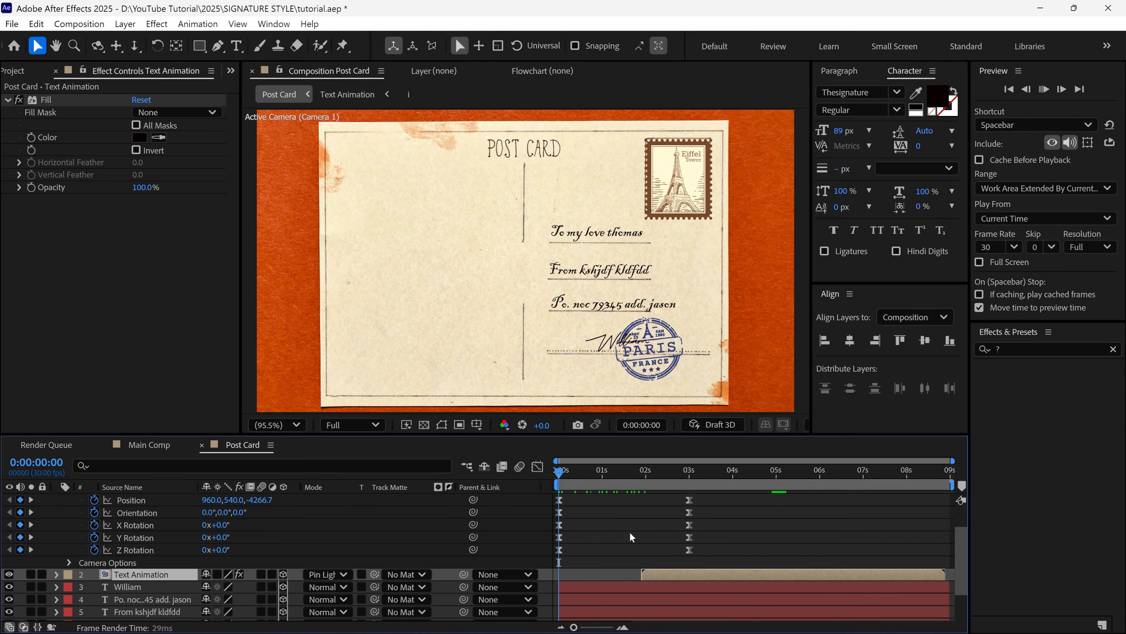
pyautogui.press('space')
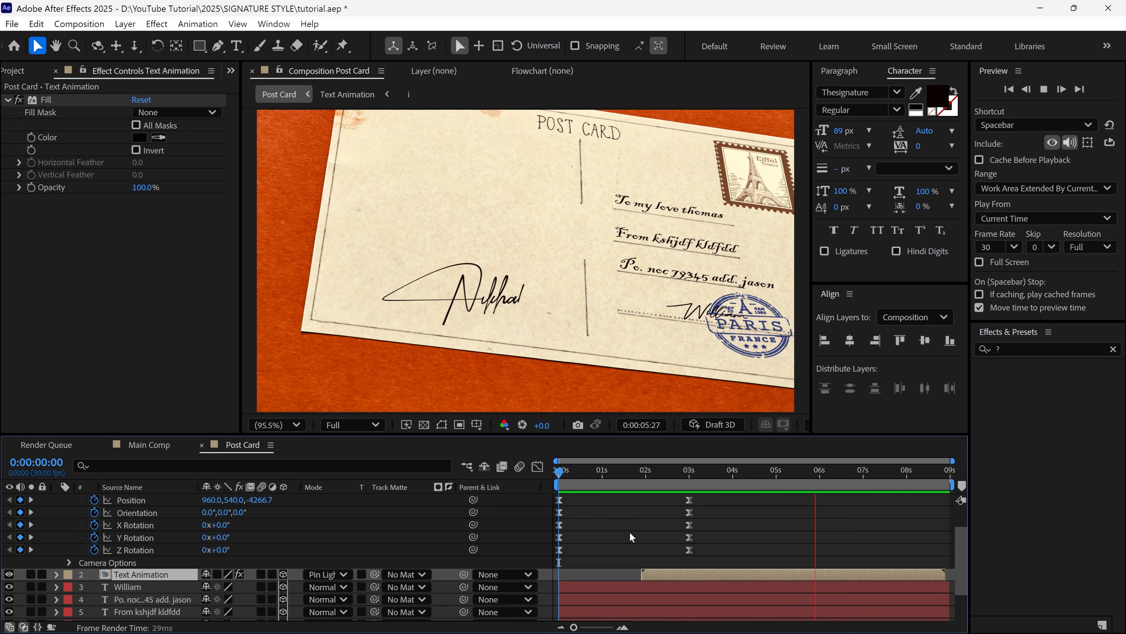
pyautogui.press('space')
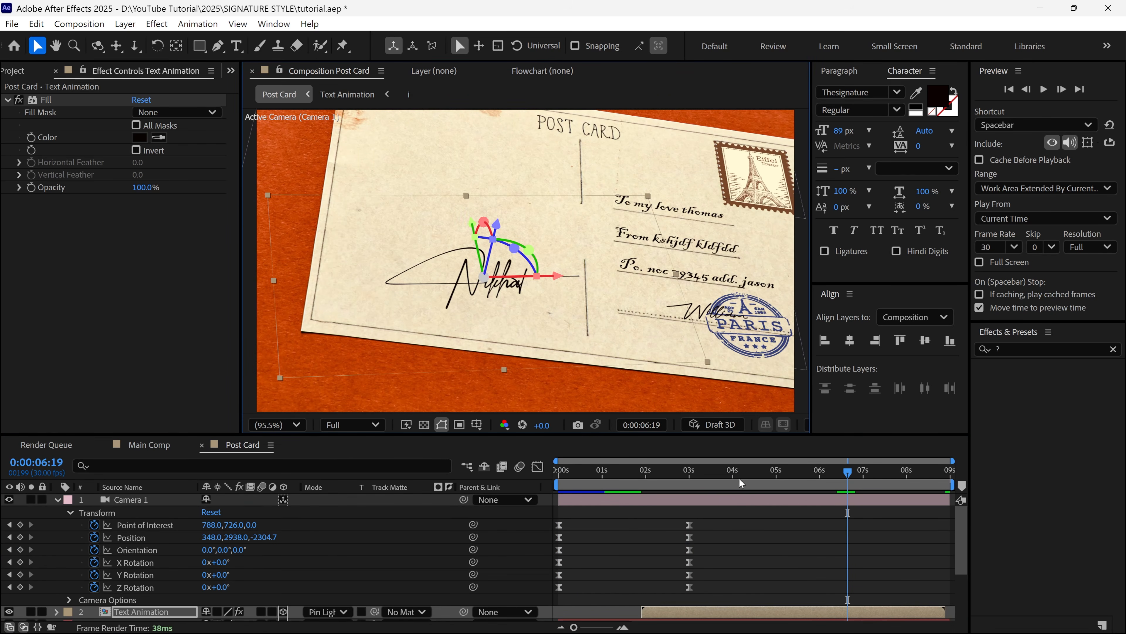
# Step: Keyframe Camera 1's Transform properties at 0:00:06:22, copy its opening keyframes to 0:00:07:27, and preview the return move
pyautogui.moveTo(735, 478); pyautogui.dragTo(852, 484)
pyautogui.moveTo(20, 524); pyautogui.dragTo(20, 587)
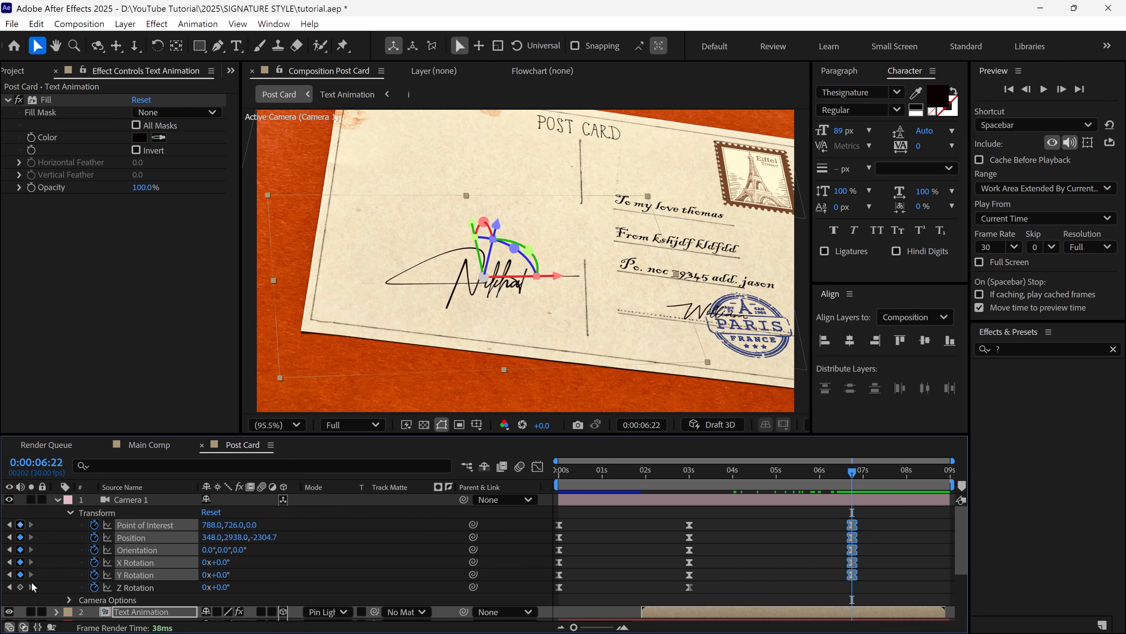
pyautogui.moveTo(860, 477); pyautogui.dragTo(903, 479)
pyautogui.moveTo(579, 516); pyautogui.dragTo(536, 596)
pyautogui.hotkey('ctrl', 'c')
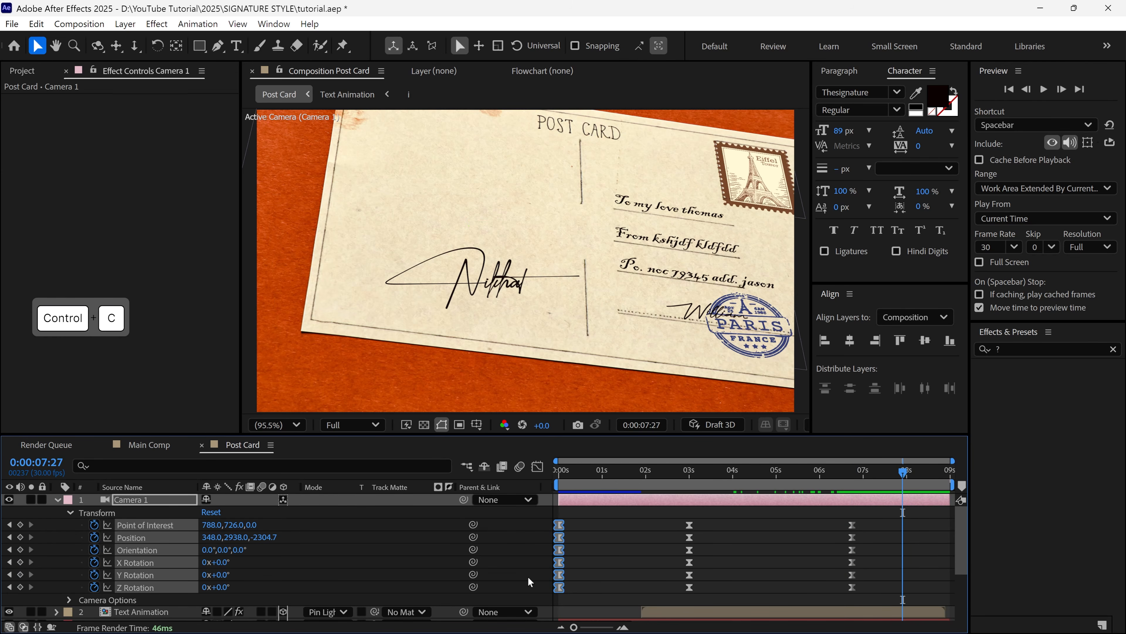
pyautogui.hotkey('ctrl', 'v')
pyautogui.moveTo(878, 476); pyautogui.dragTo(853, 477)
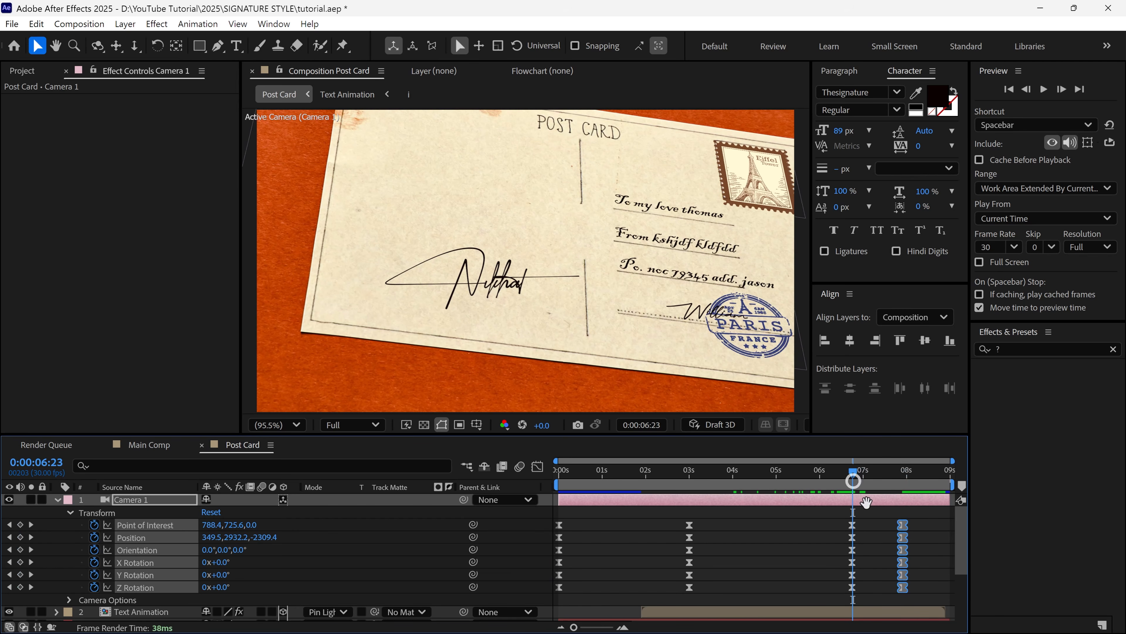
pyautogui.press('space')
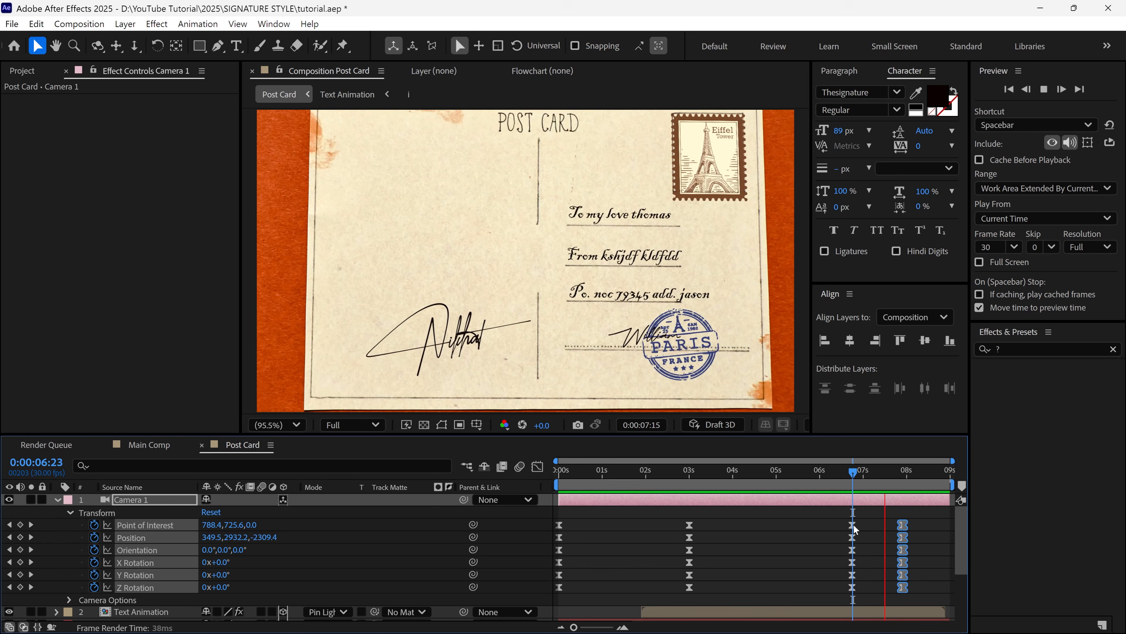
pyautogui.press('space')
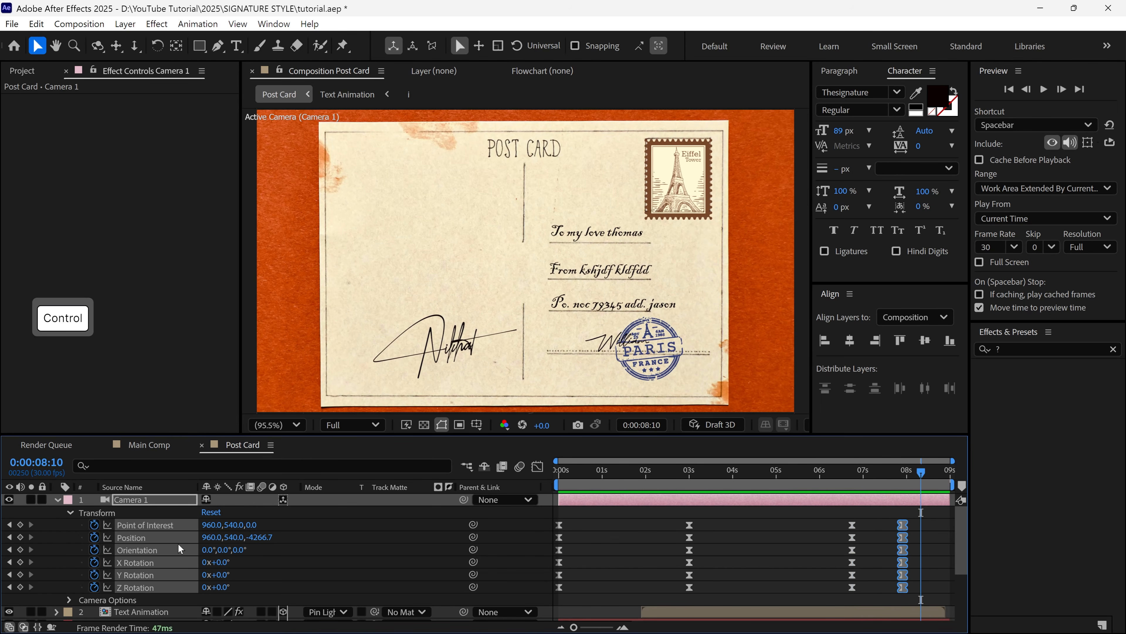
# Step: Select all layers in the Post Card composition and collapse their properties
pyautogui.hotkey('ctrl', 'a')
pyautogui.scroll(-1, 186, 543)
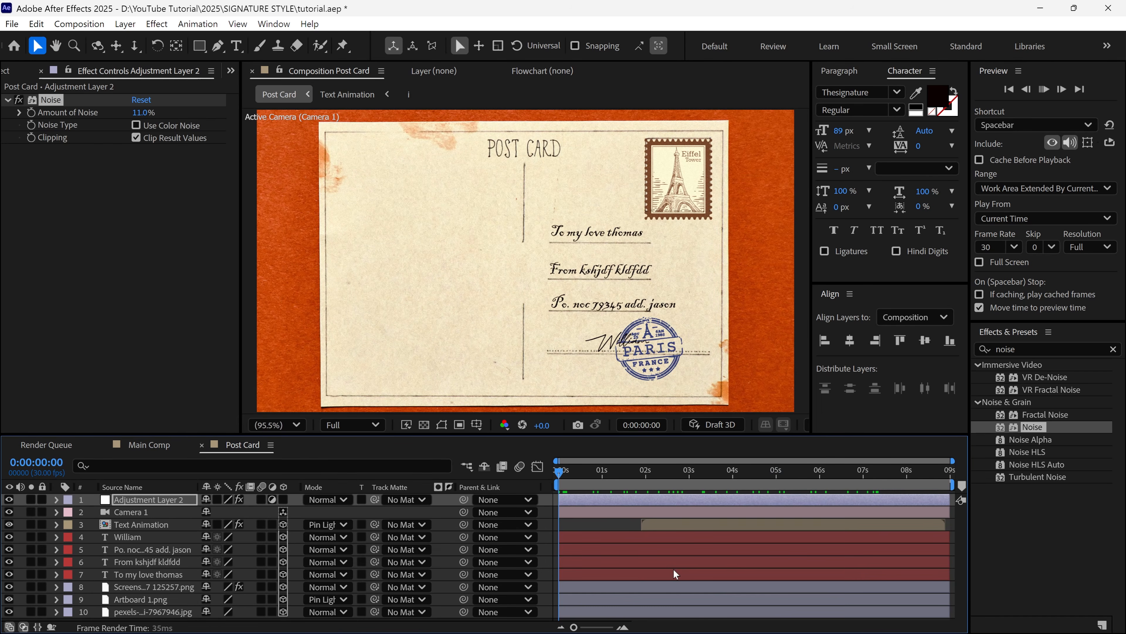